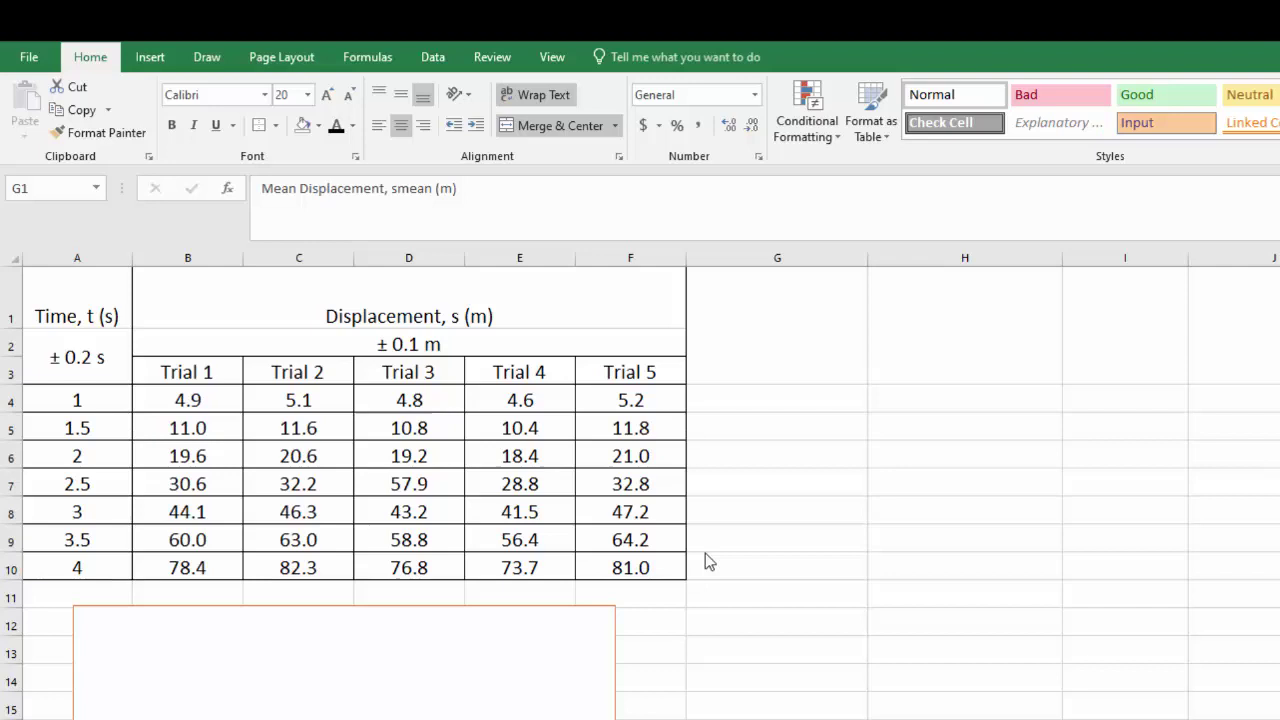
Give the ± 0.1 m cell B2 and the ± 0.2 s cell A2 a yellow fill.
click(356, 340)
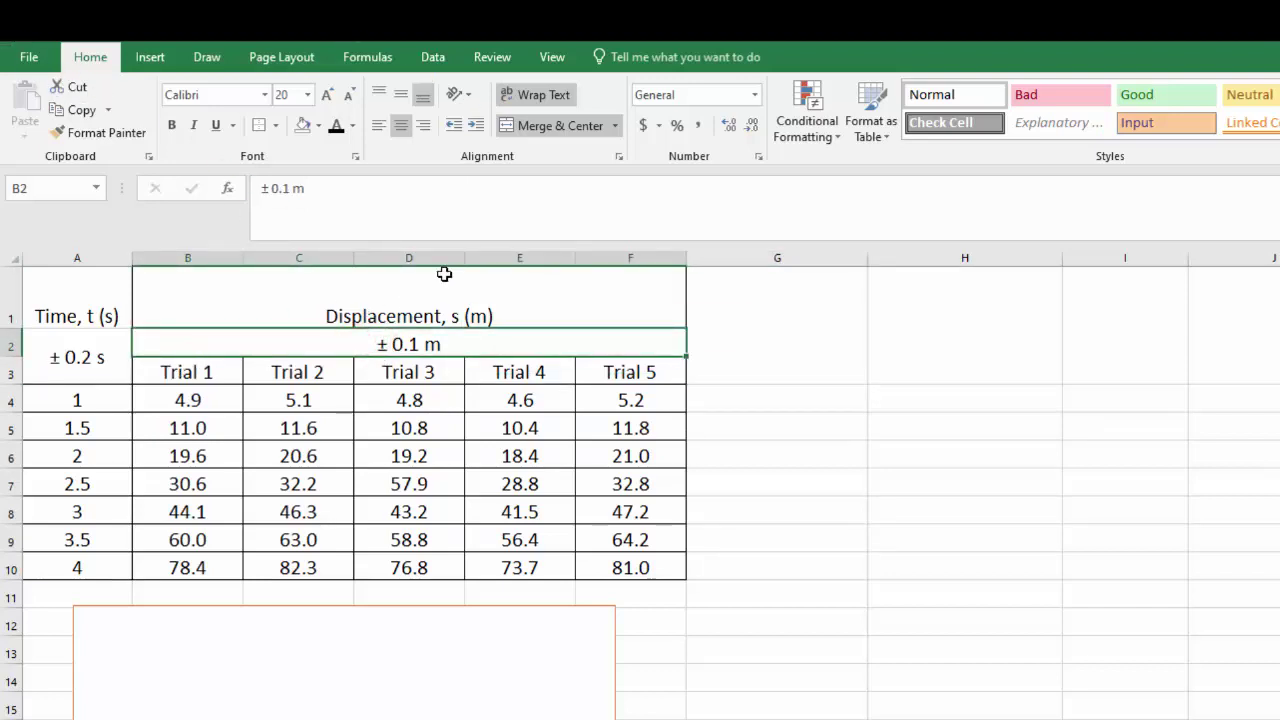
click(319, 126)
click(349, 279)
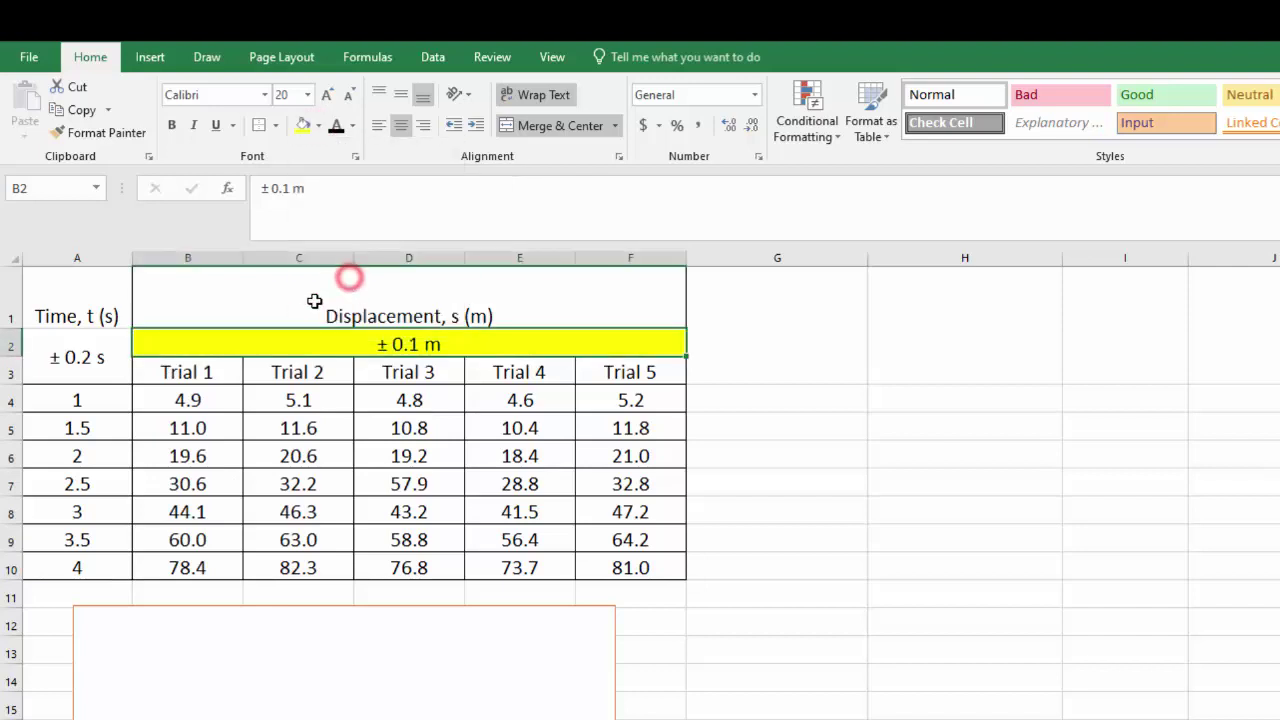
click(110, 352)
click(300, 128)
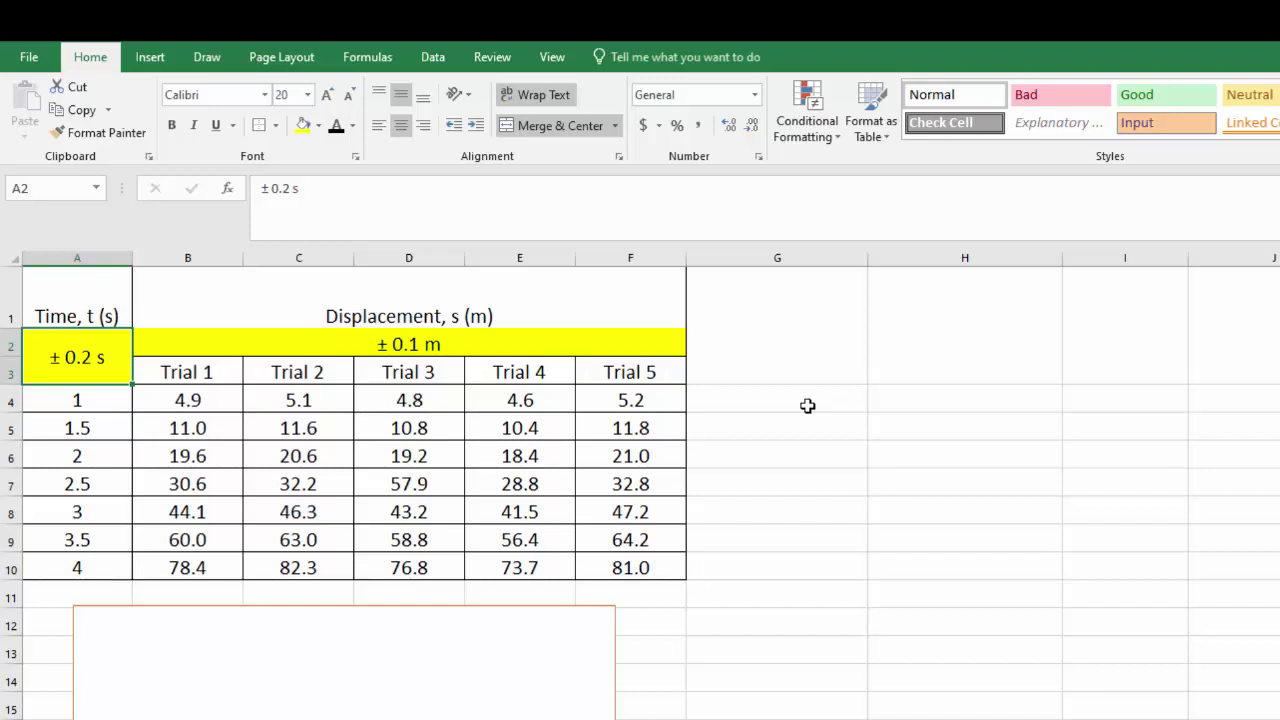
Enter =AVERAGE(B4:F4) in G4 to get the 4.9 mean of the five 1 s trials.
click(808, 405)
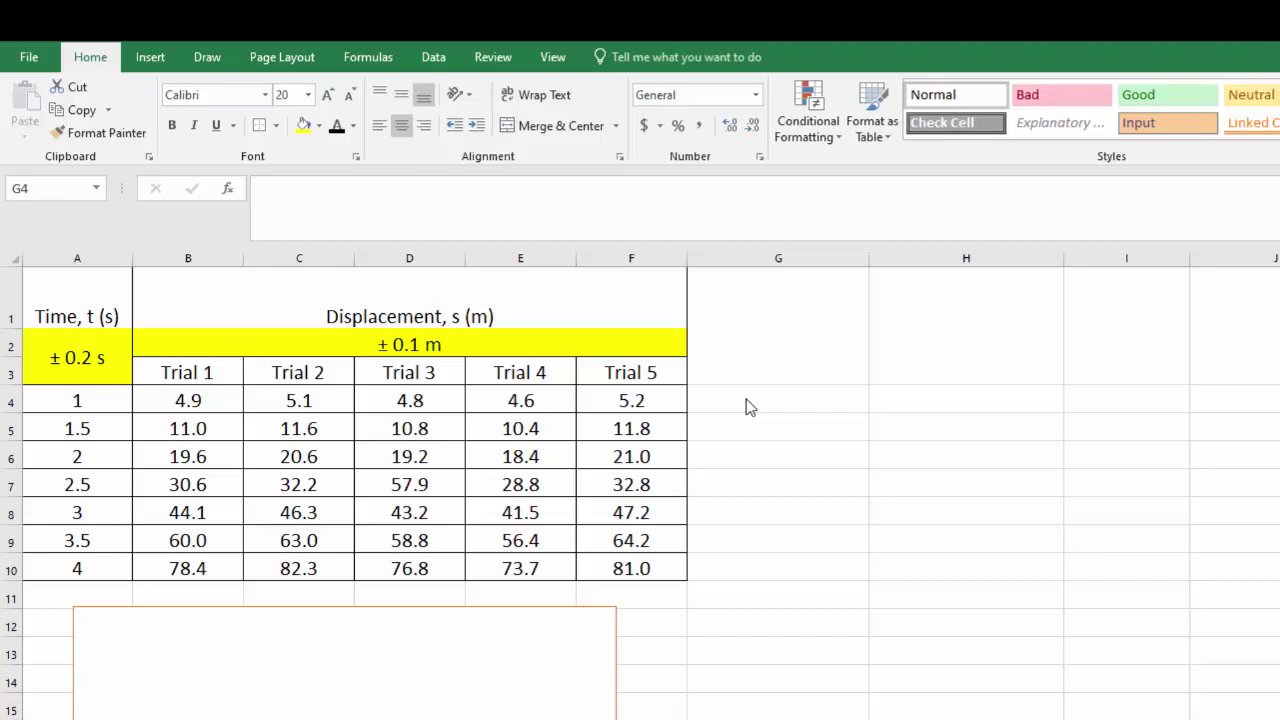
click(746, 400)
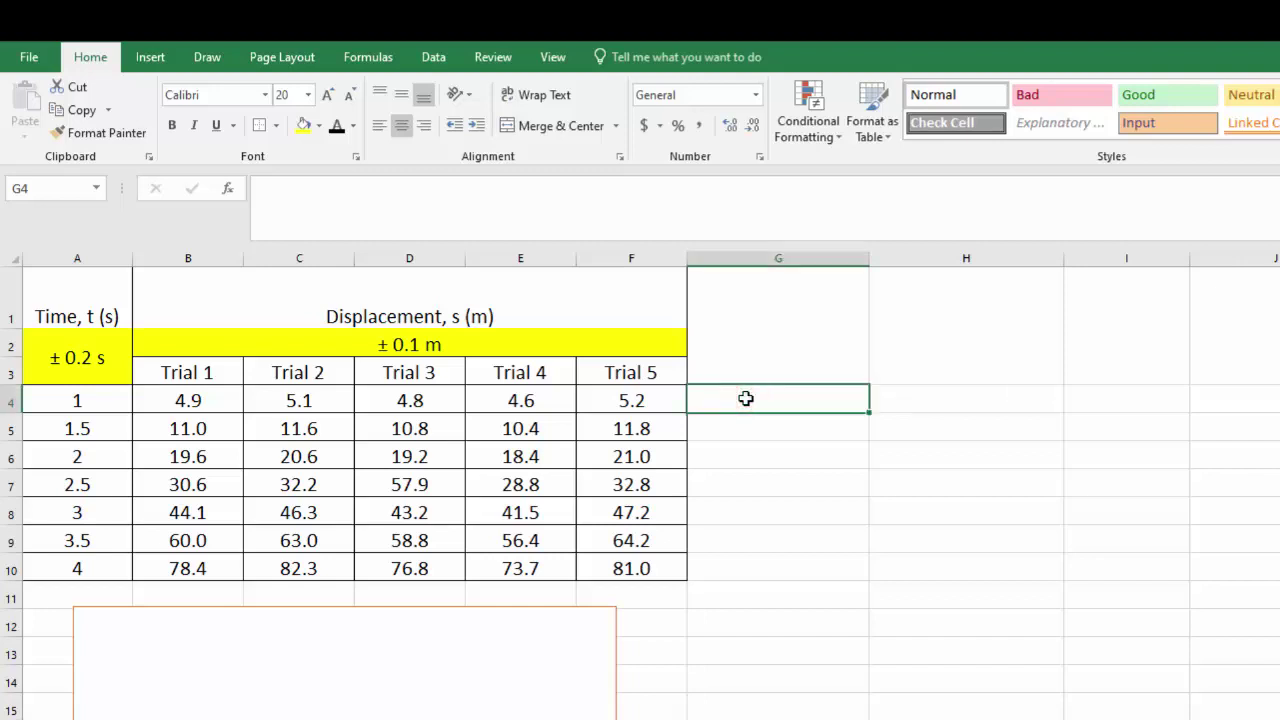
text(=)
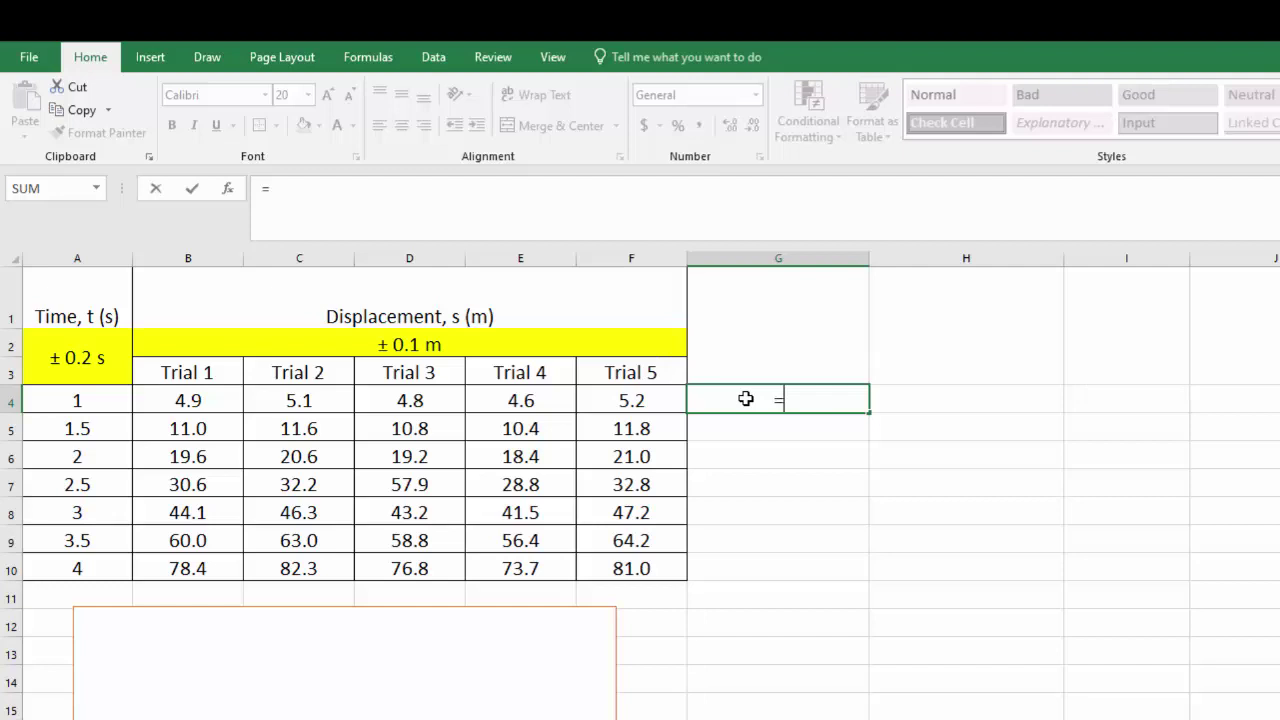
text(ave)
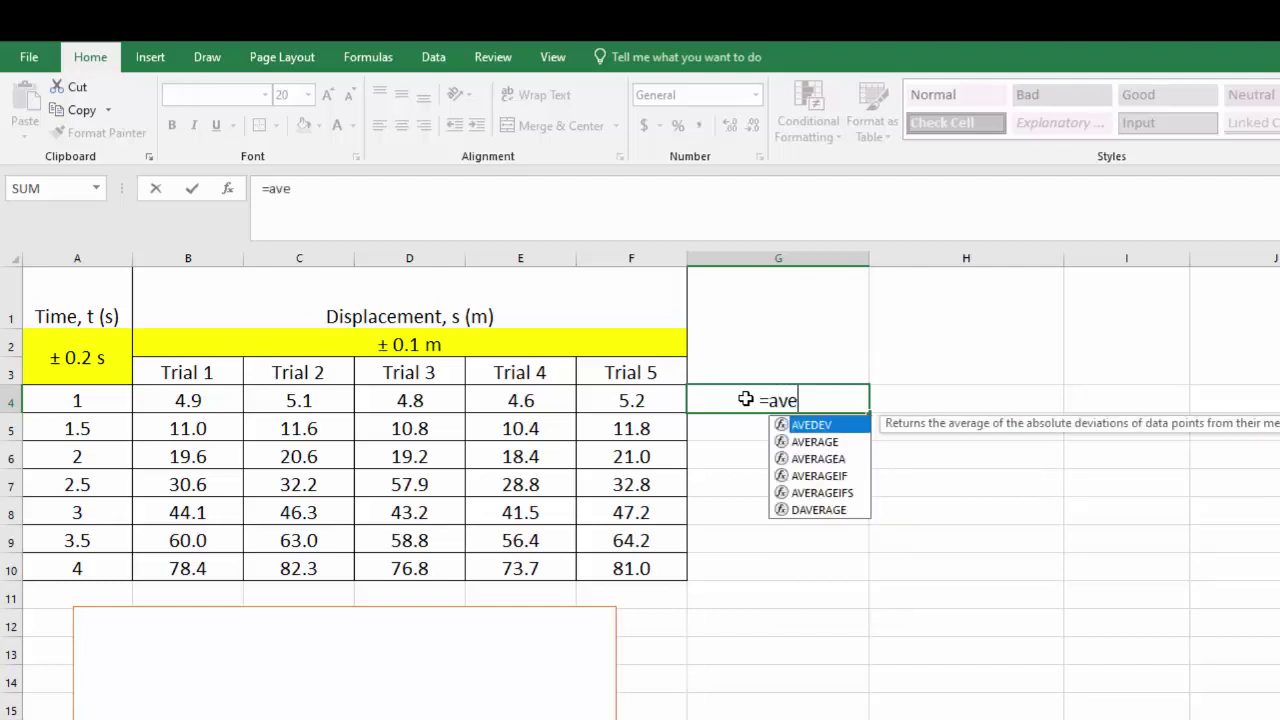
text(rage)
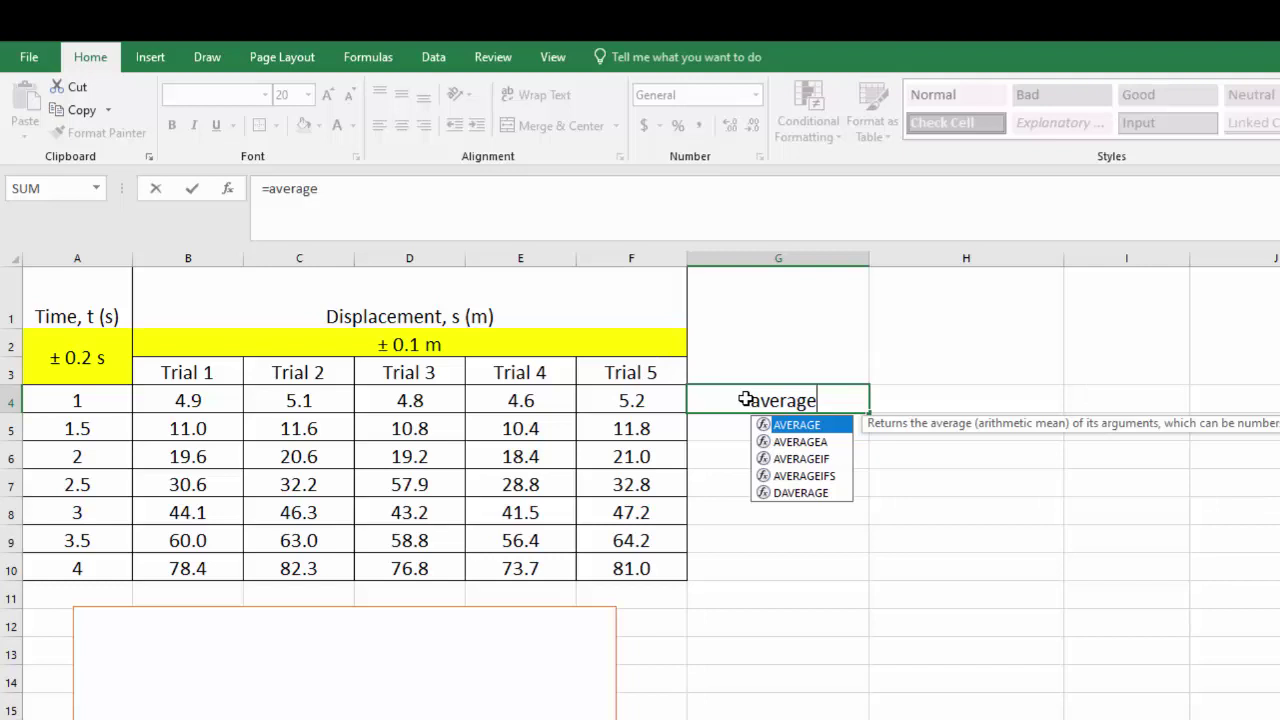
text(()
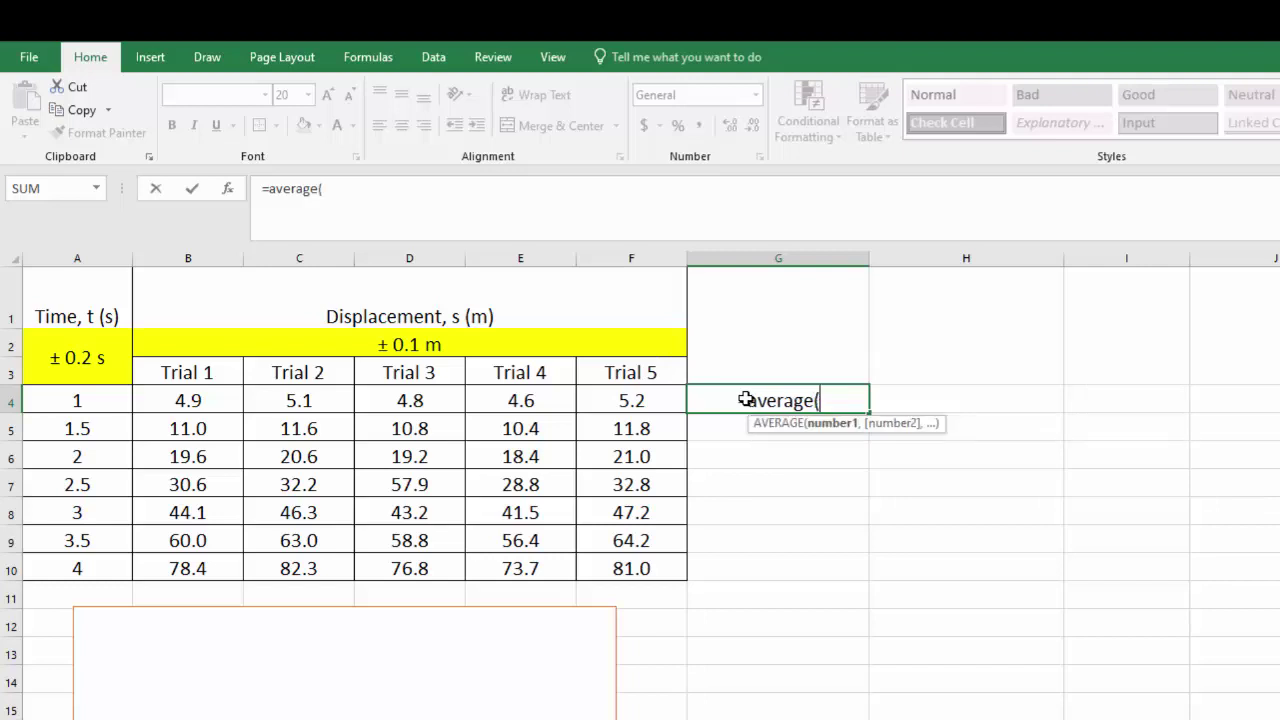
click(178, 400)
drag(178, 400, 641, 398)
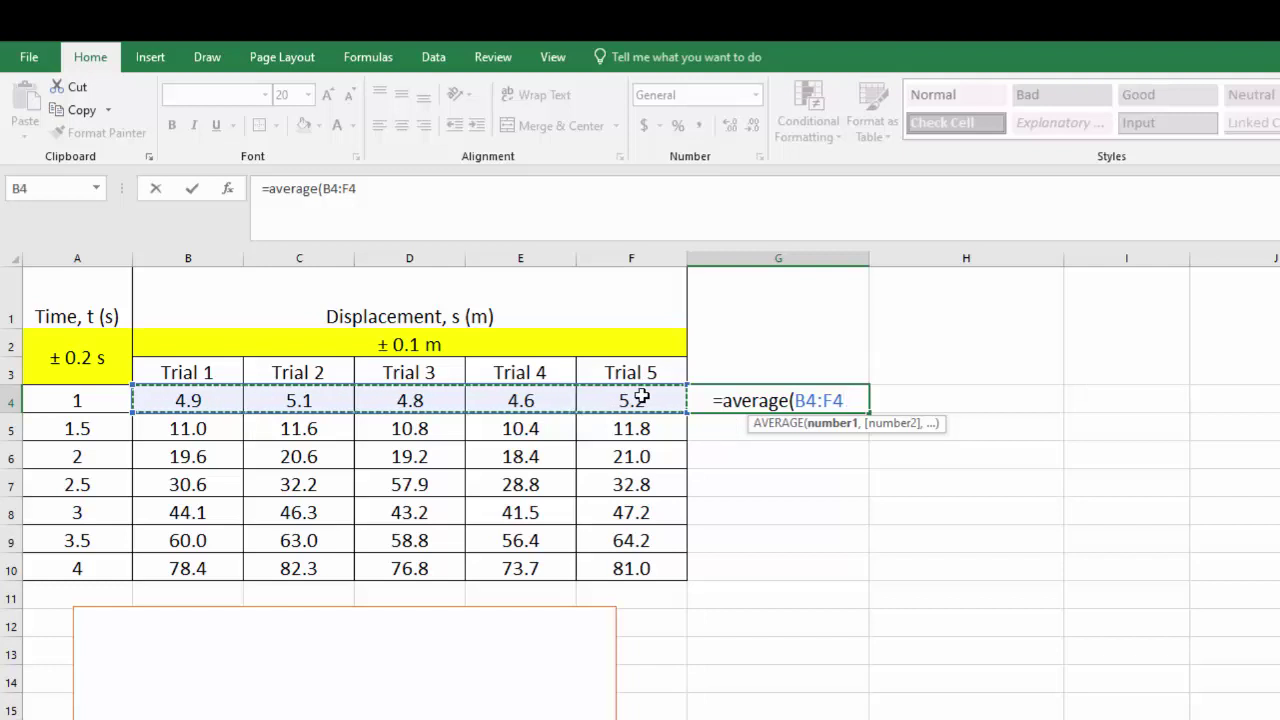
text())
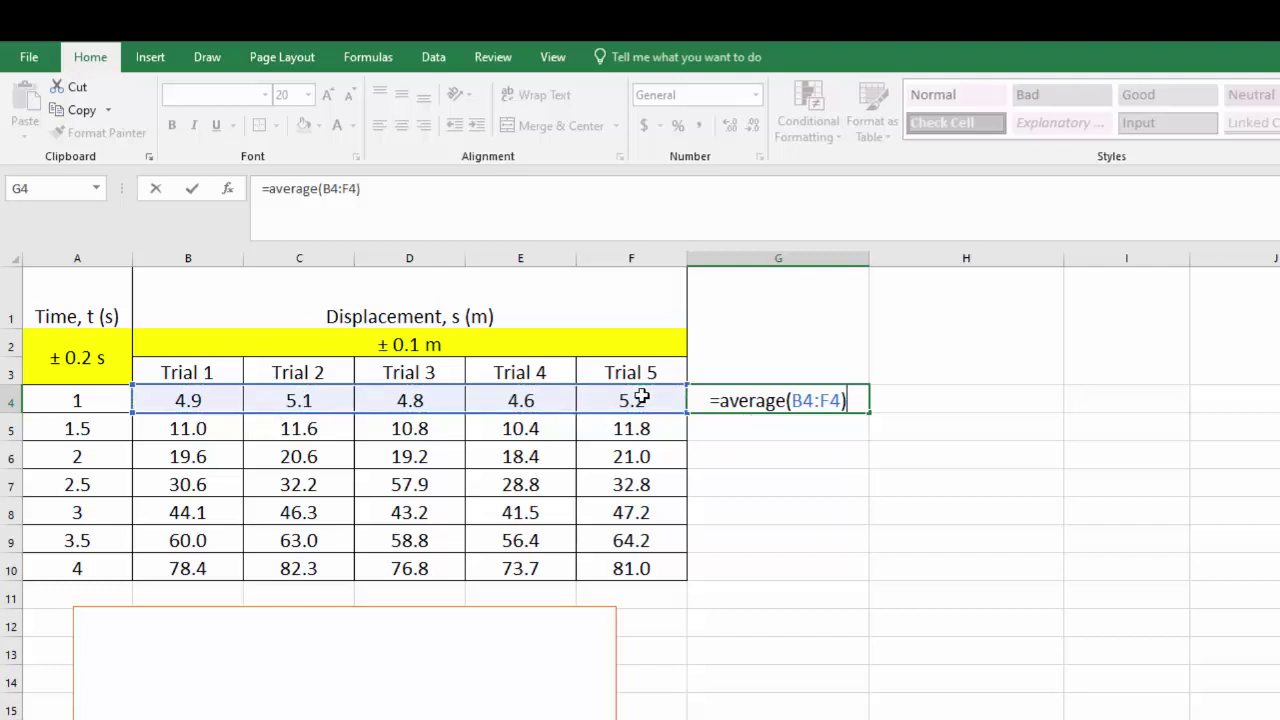
key(Return)
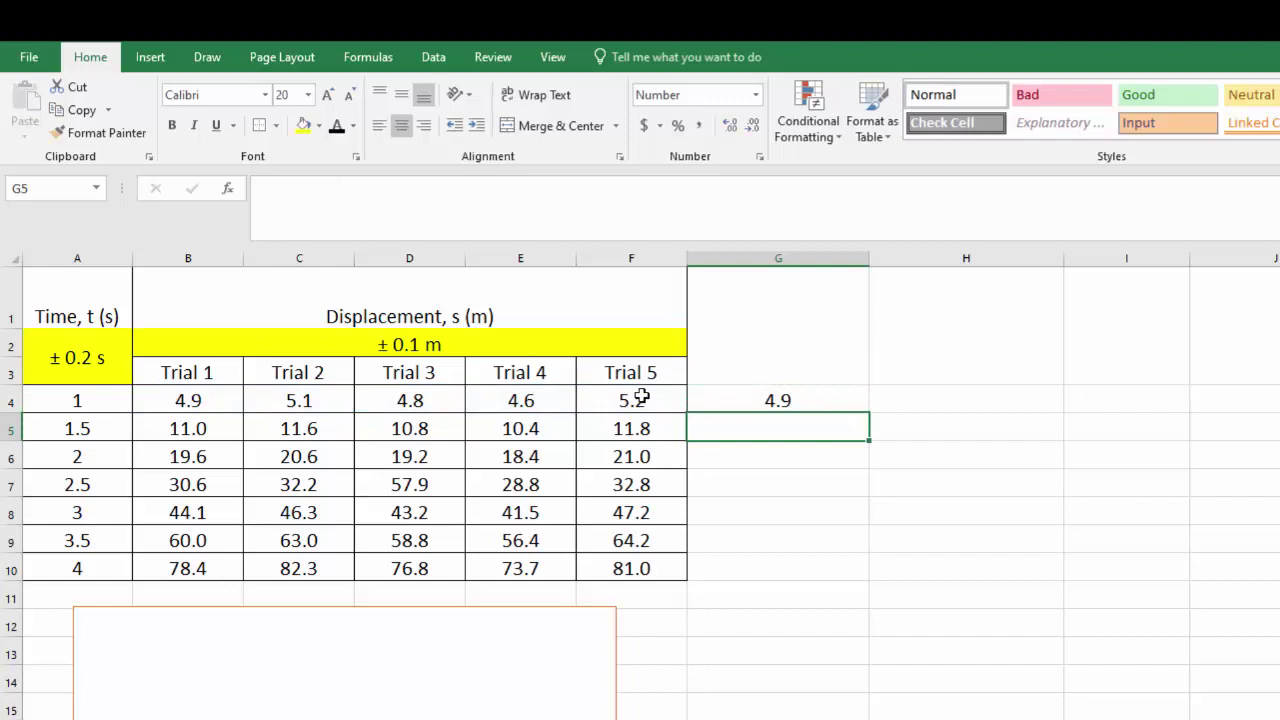
Fill the G4 AVERAGE formula down to G10, giving means from 4.9 to 78.4.
click(790, 399)
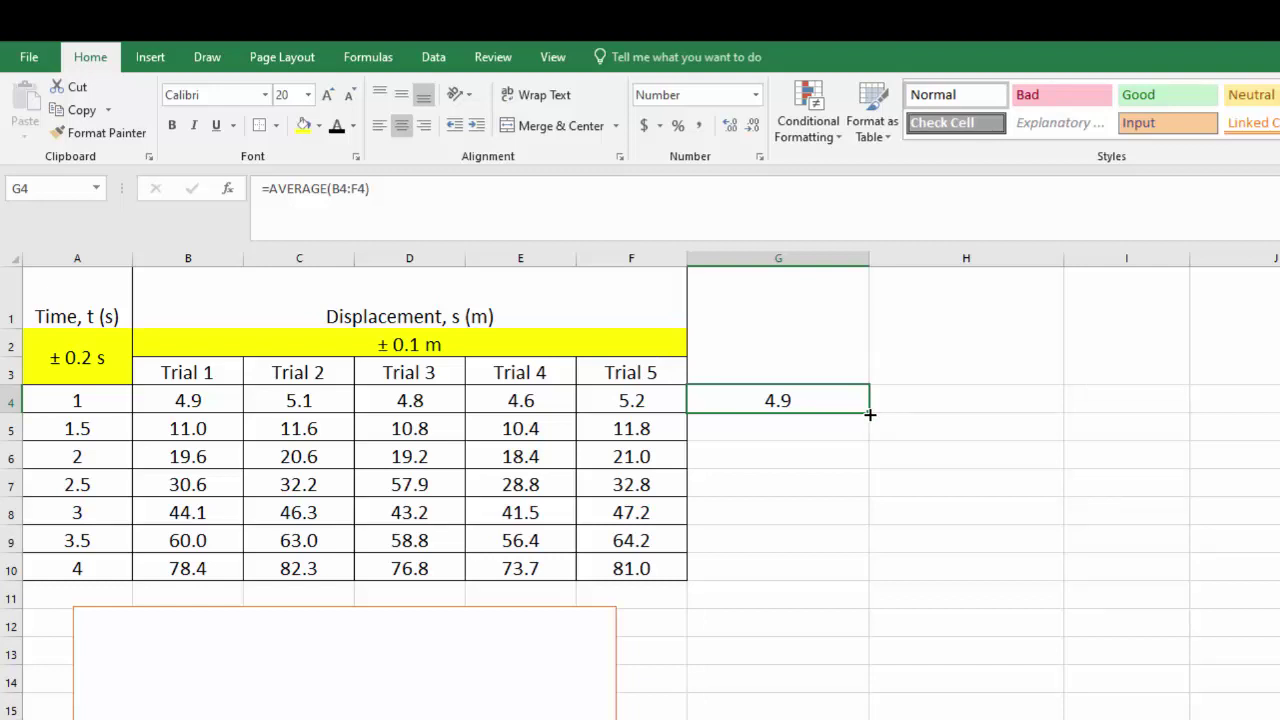
double_click(869, 413)
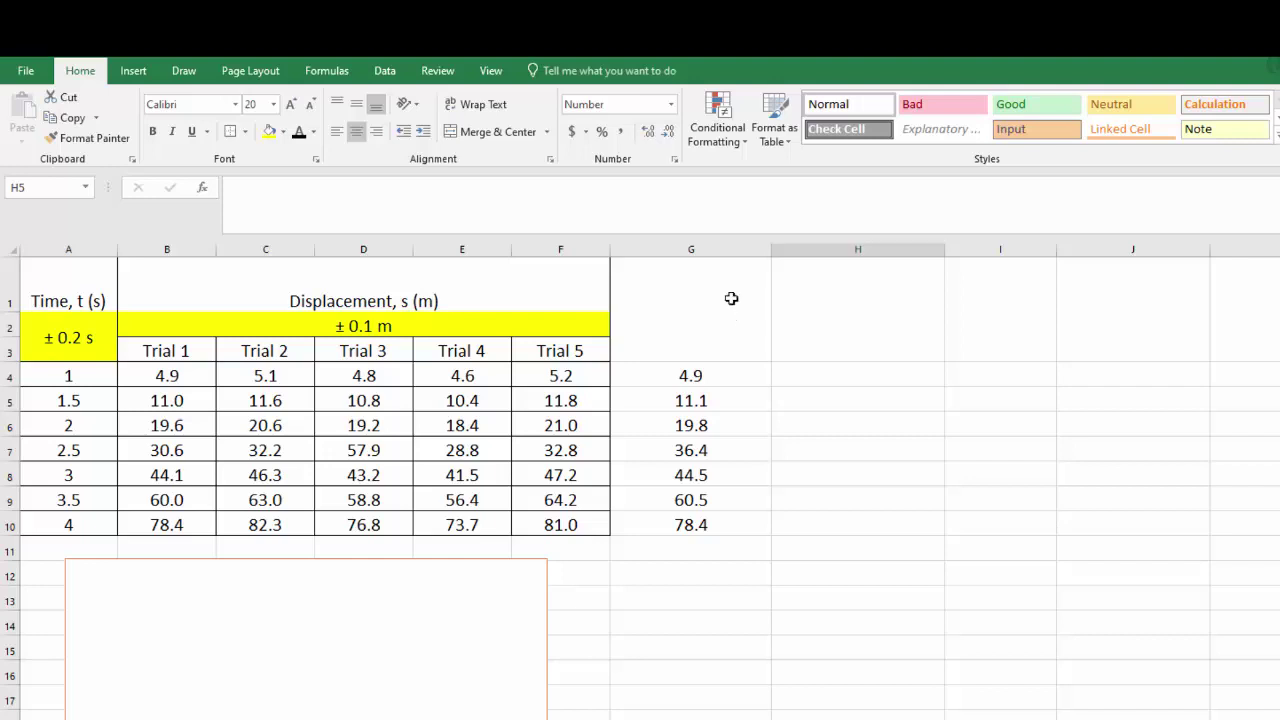
Set the G1 and H1 headings to automatic font colour so they show, and centre H1.
click(733, 298)
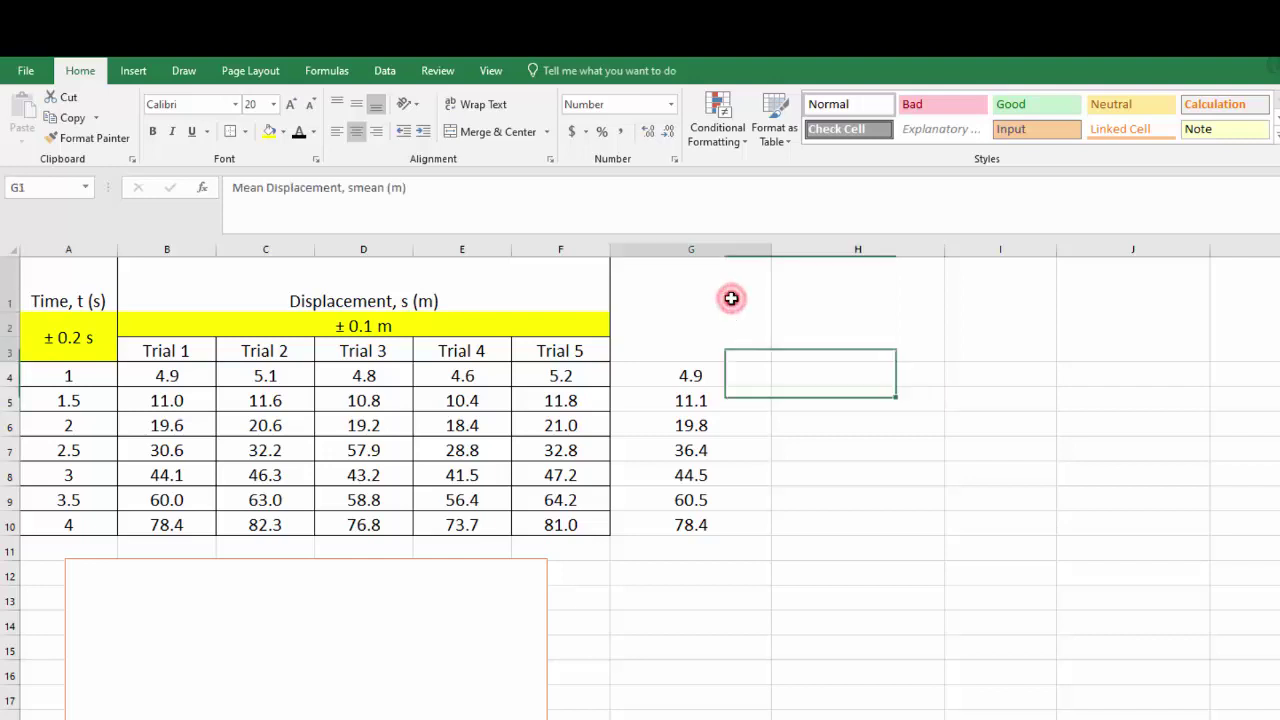
click(298, 131)
click(794, 277)
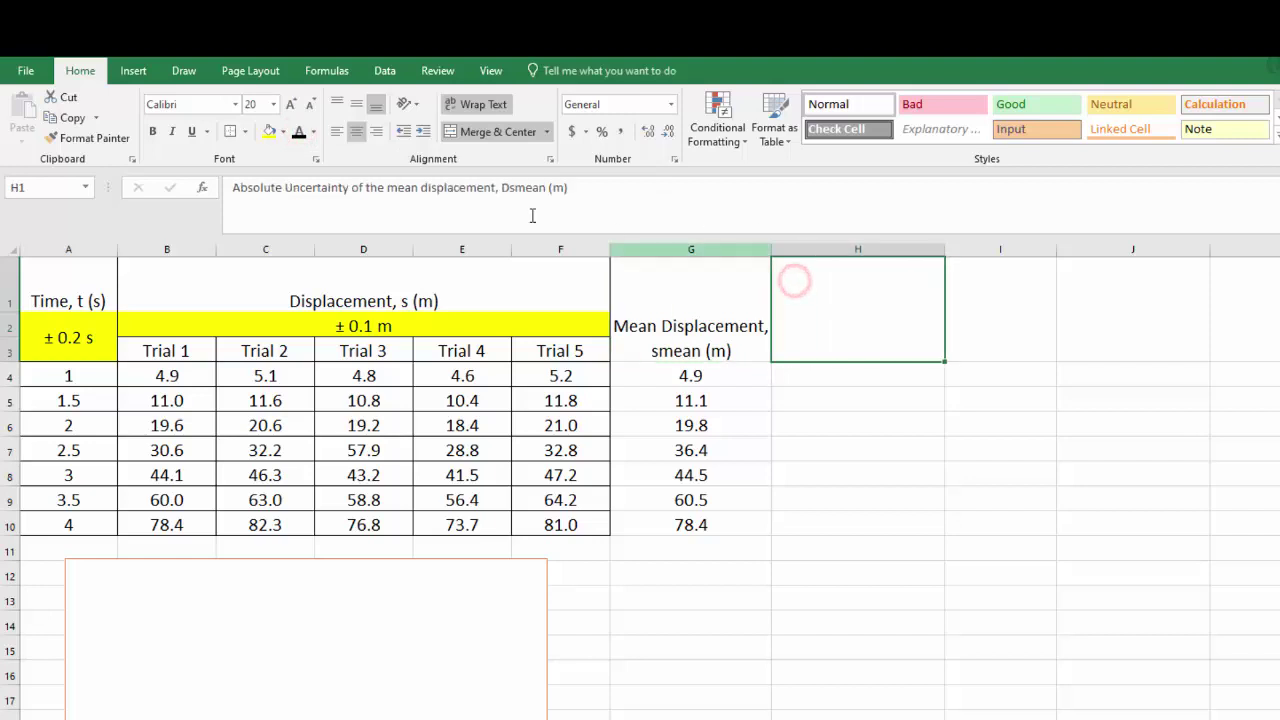
click(358, 132)
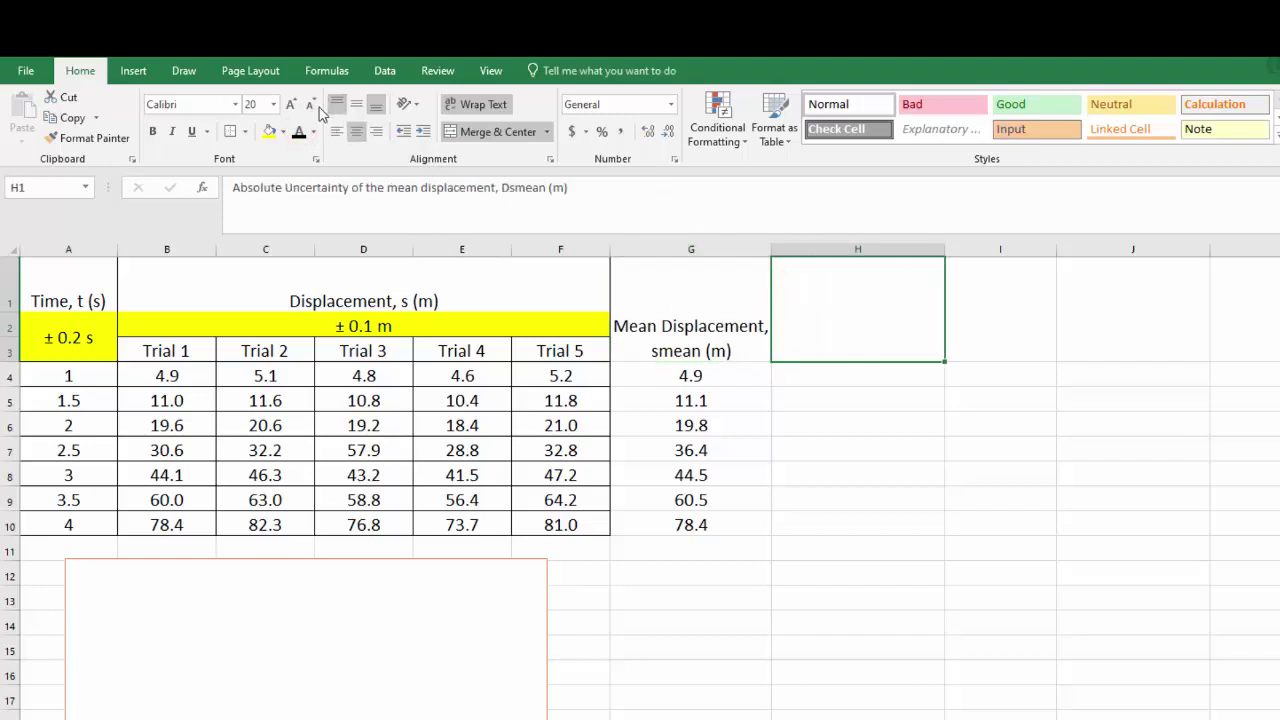
click(298, 134)
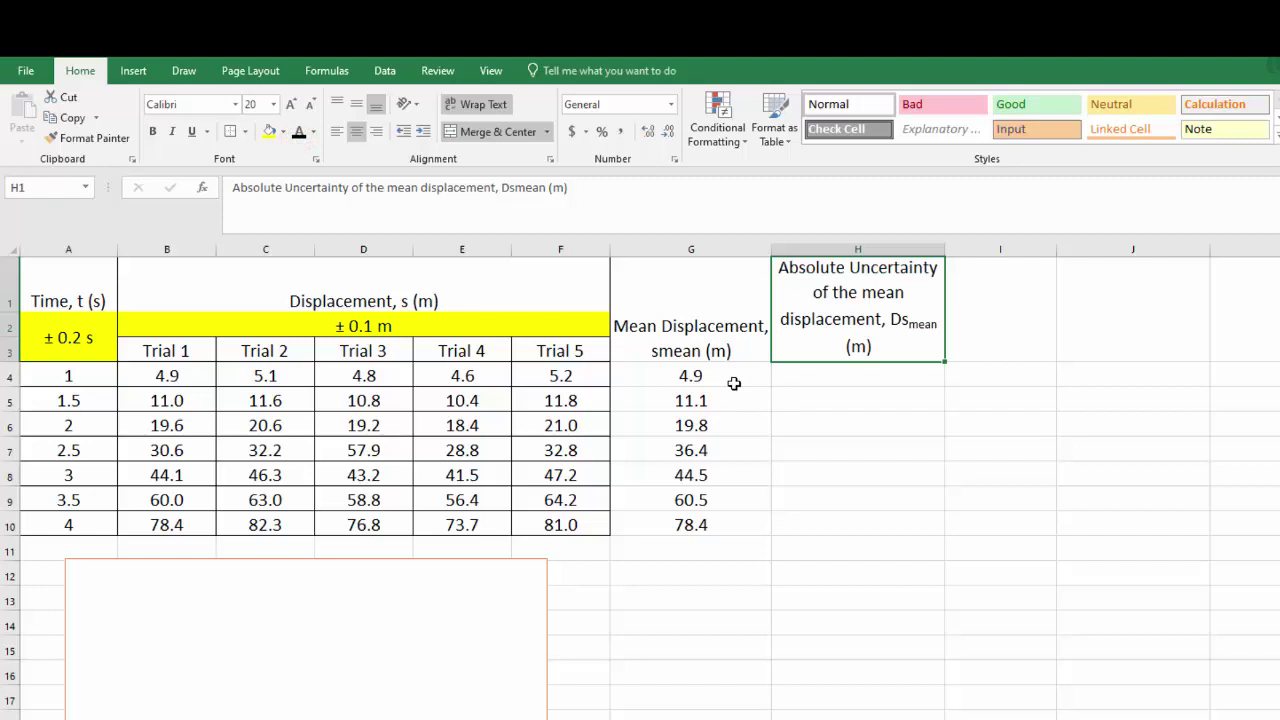
click(725, 346)
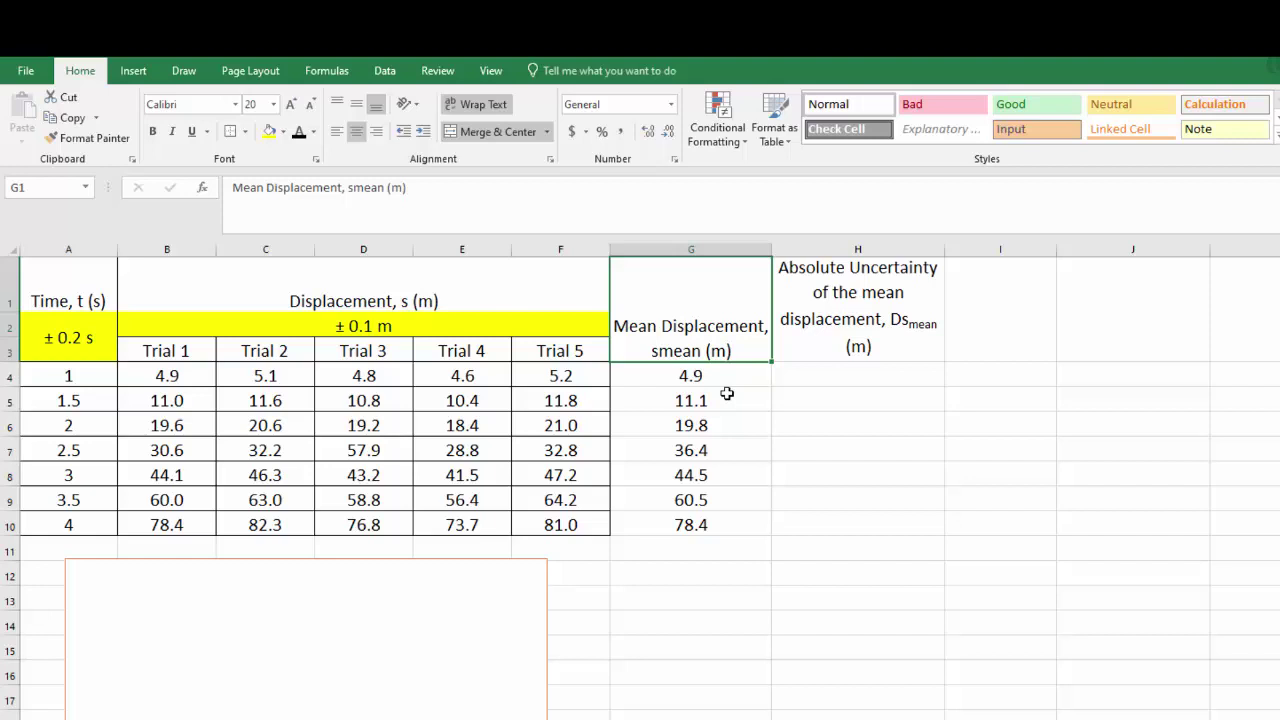
Subscript 'mean' in G1 so it reads 'Mean Displacement, s_mean (m)'.
click(703, 346)
double_click(697, 352)
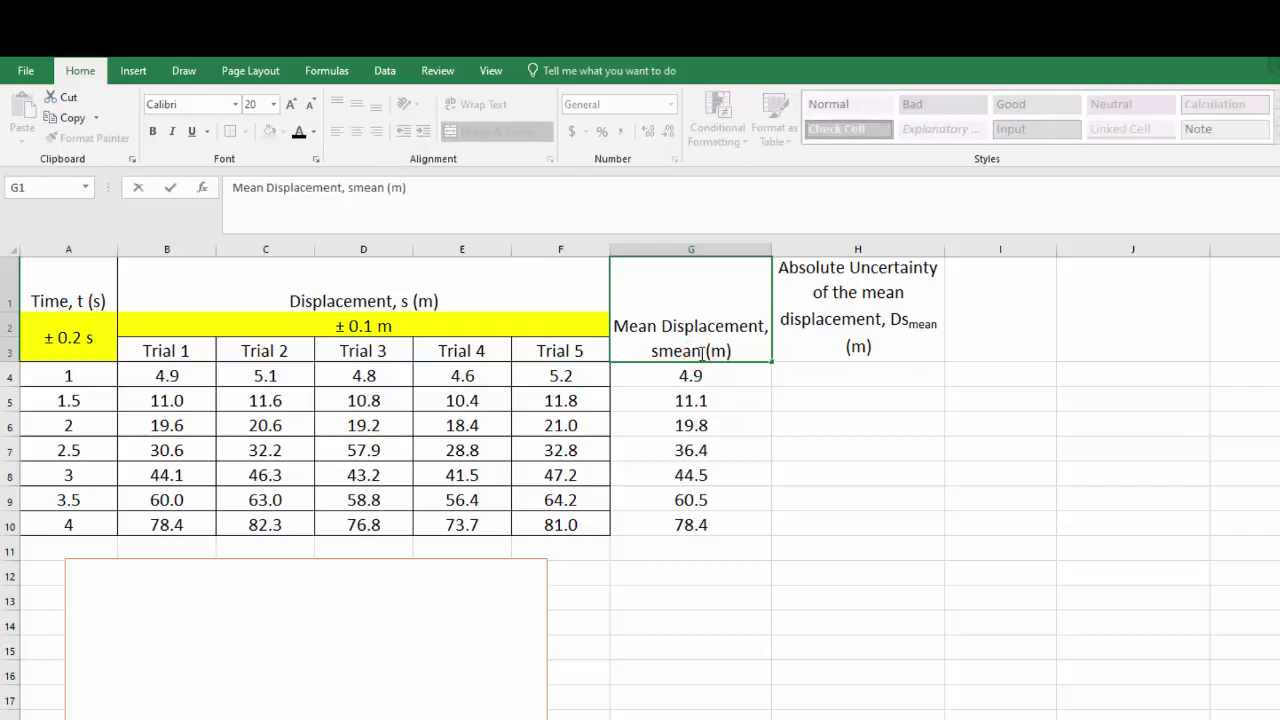
drag(703, 352, 667, 362)
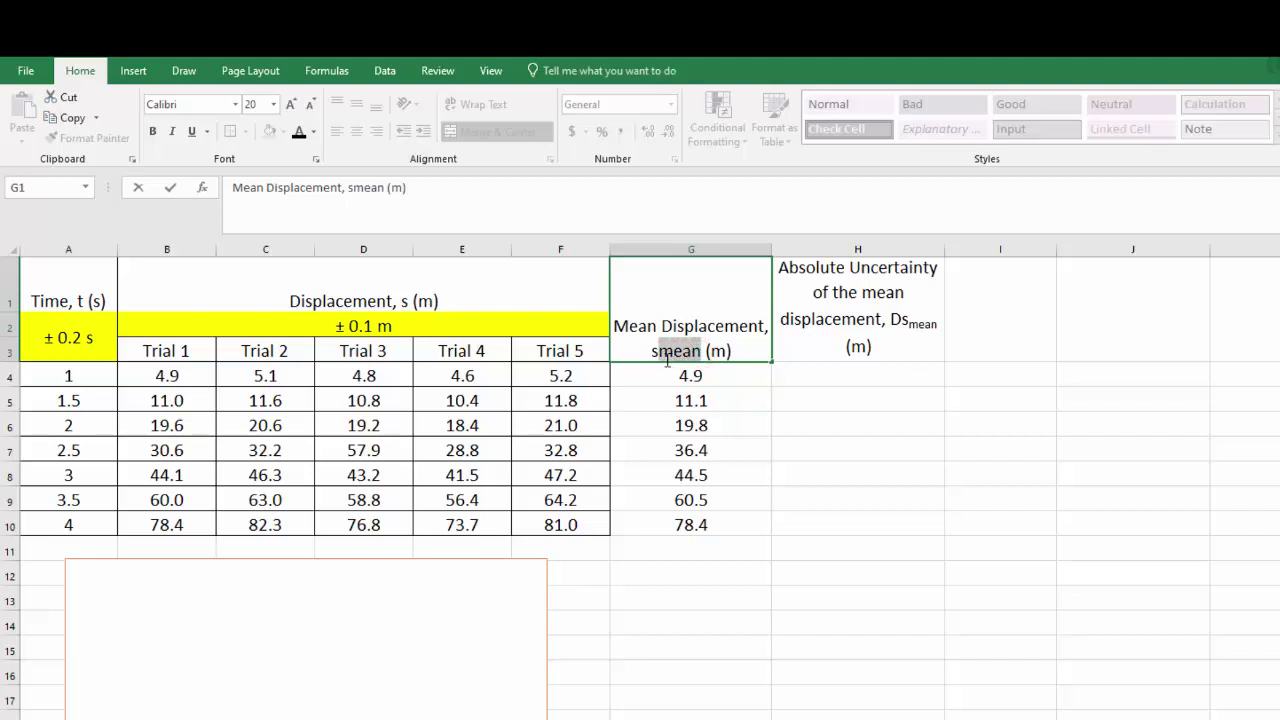
click(318, 160)
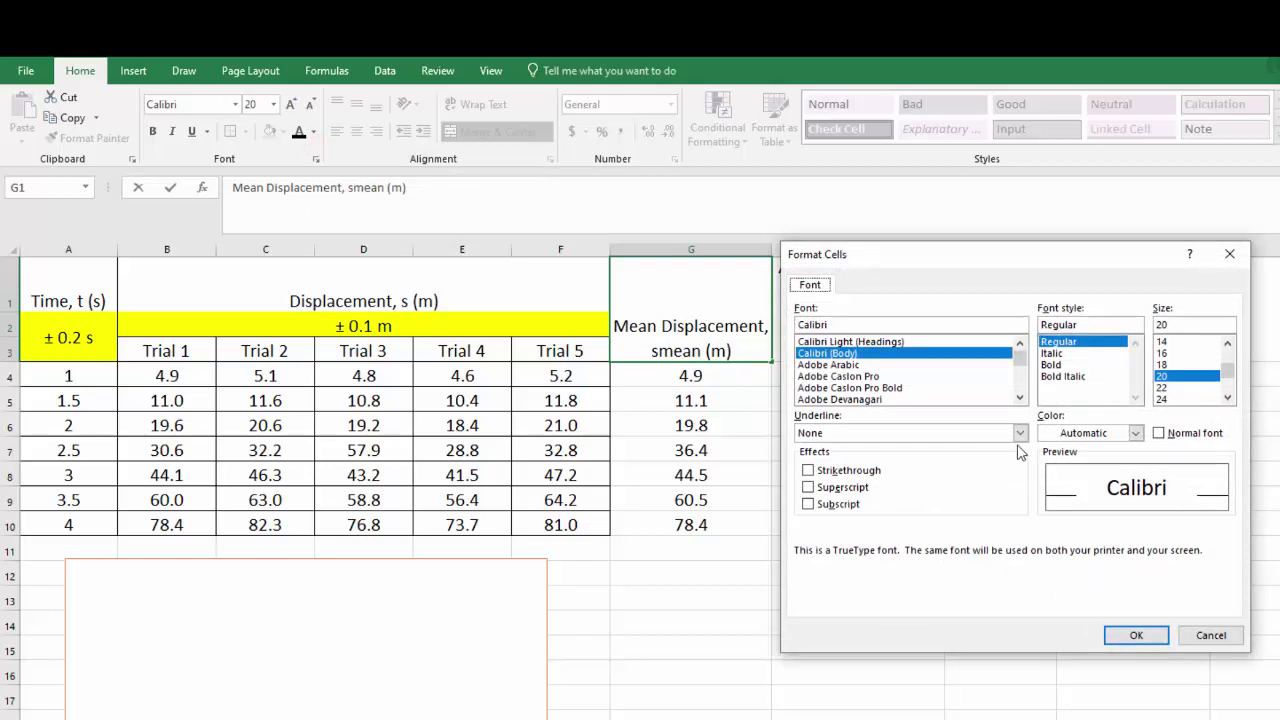
click(809, 505)
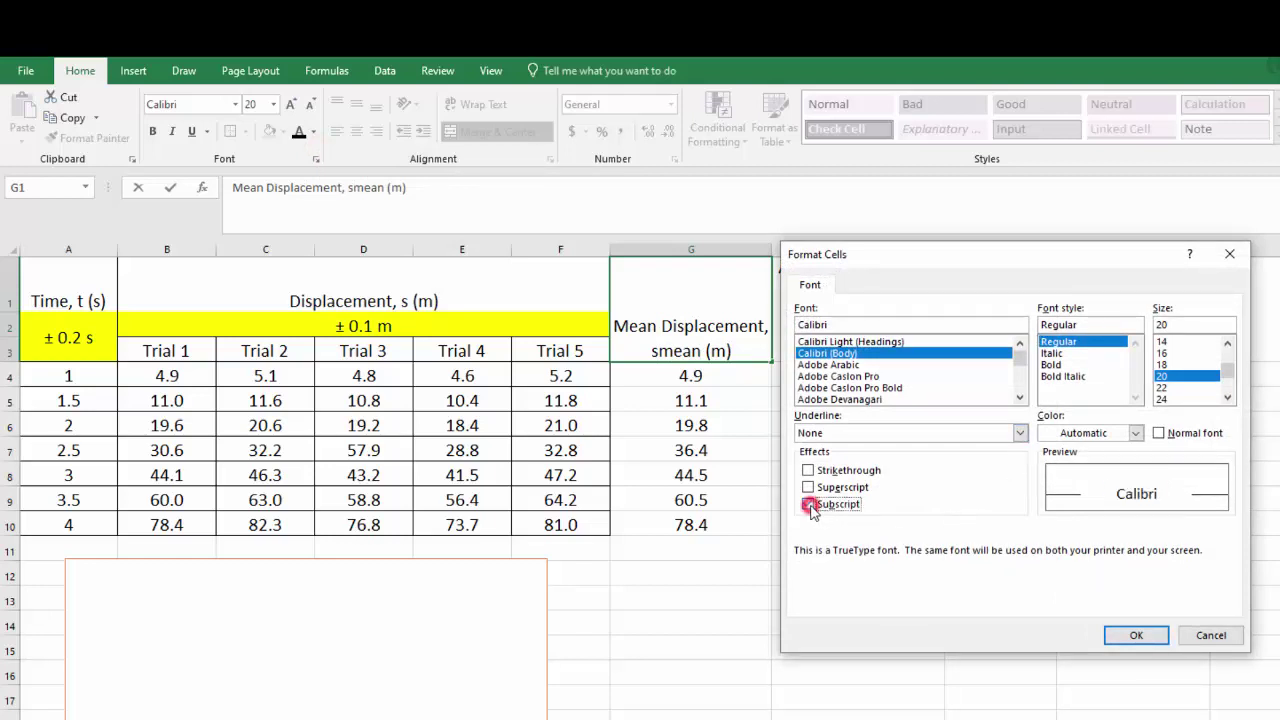
click(1130, 636)
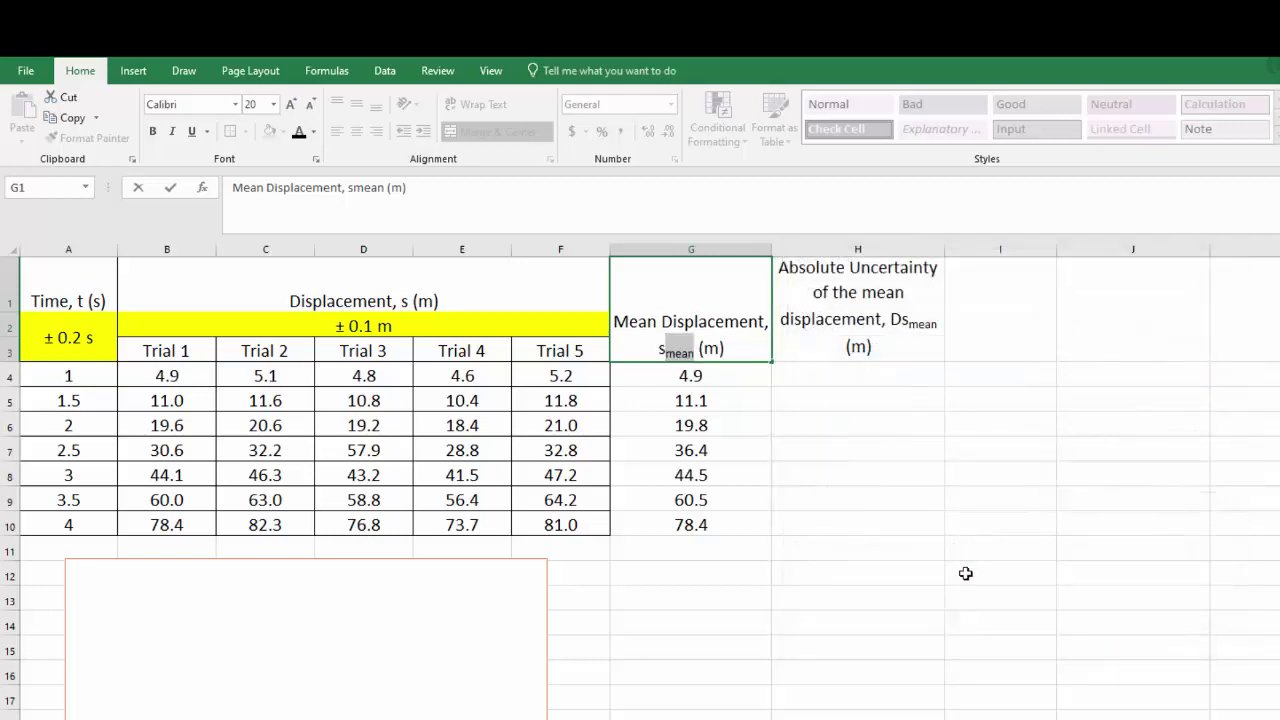
click(918, 356)
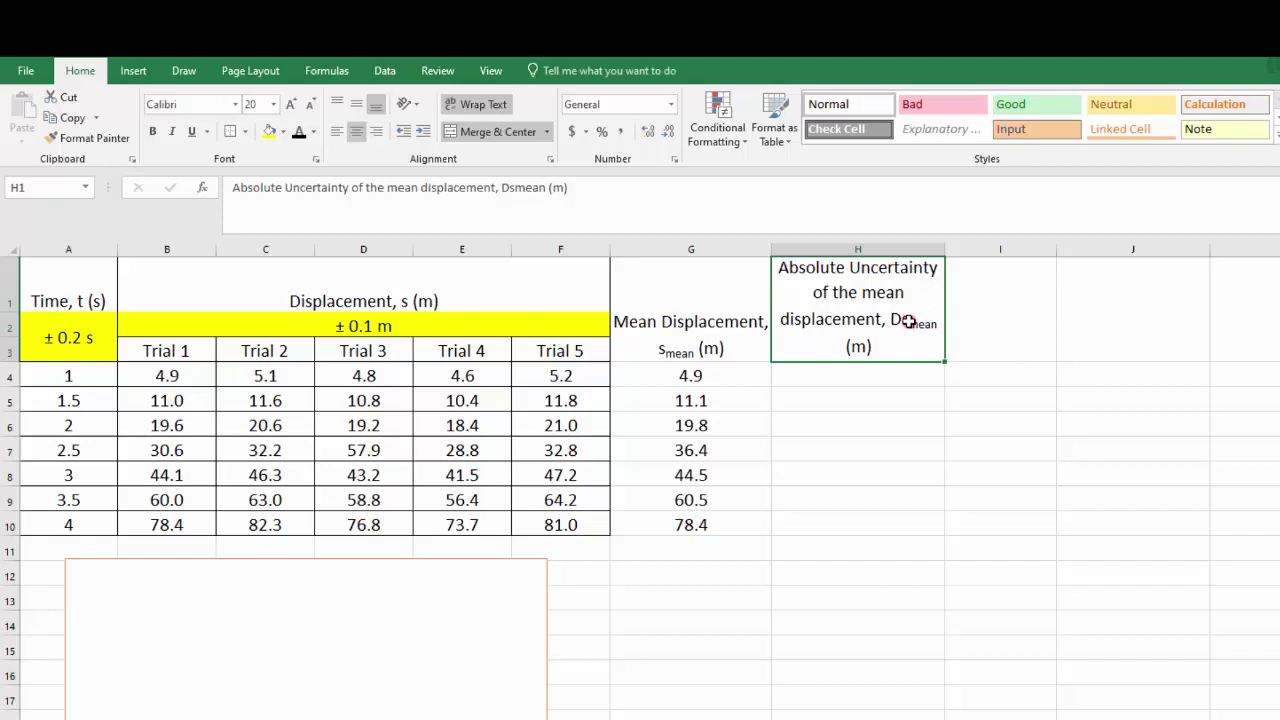
Apply the Symbol font to the D in H1 so it shows Δs_mean.
double_click(903, 321)
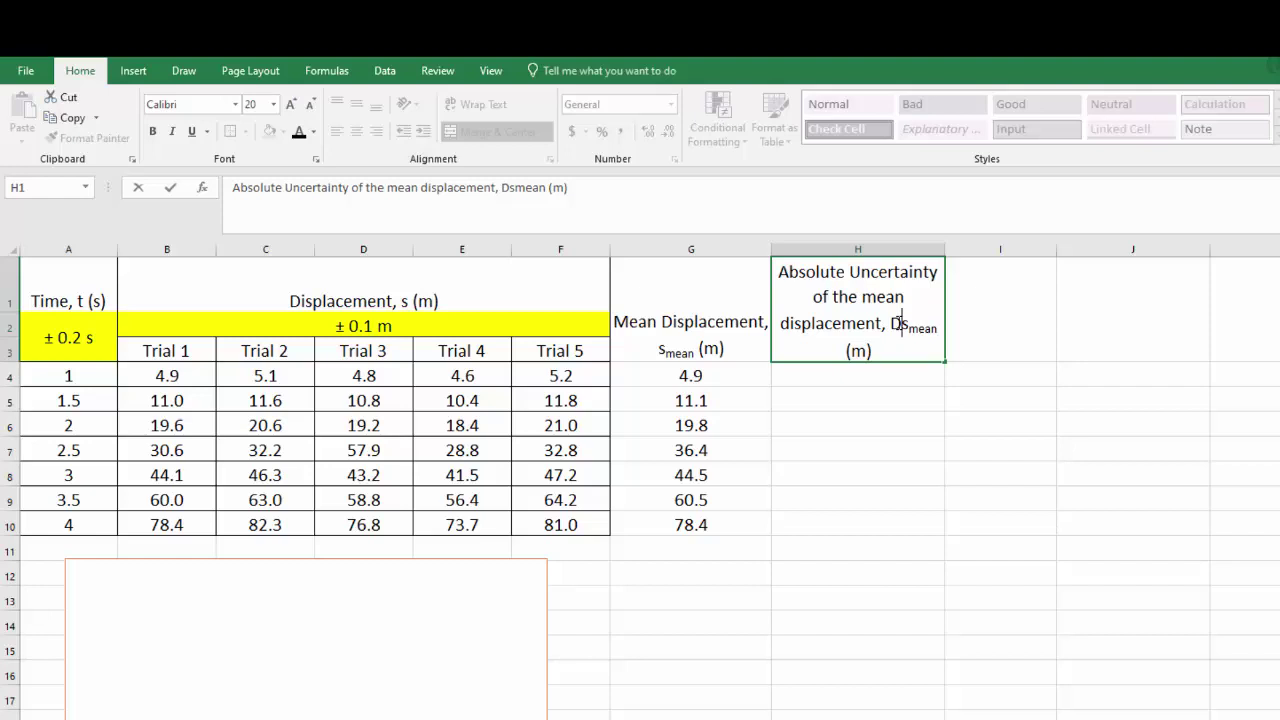
drag(891, 322, 901, 322)
click(188, 105)
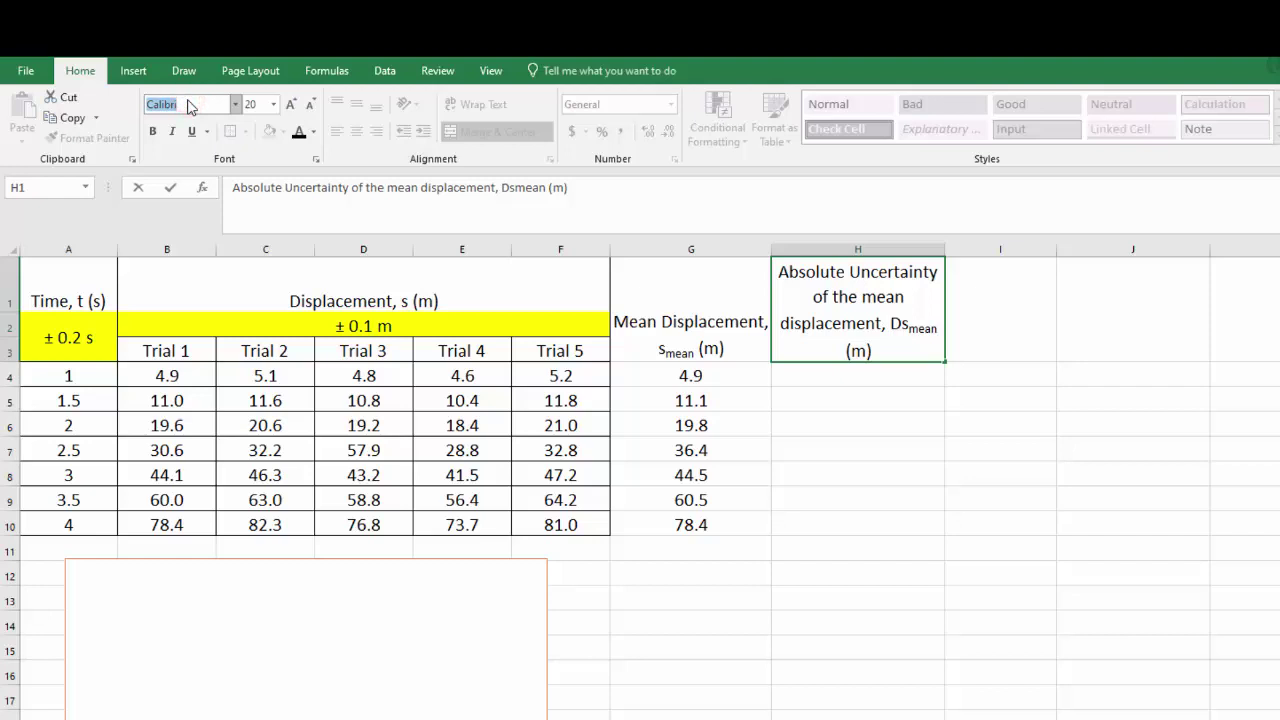
text(Symbol)
key(Return)
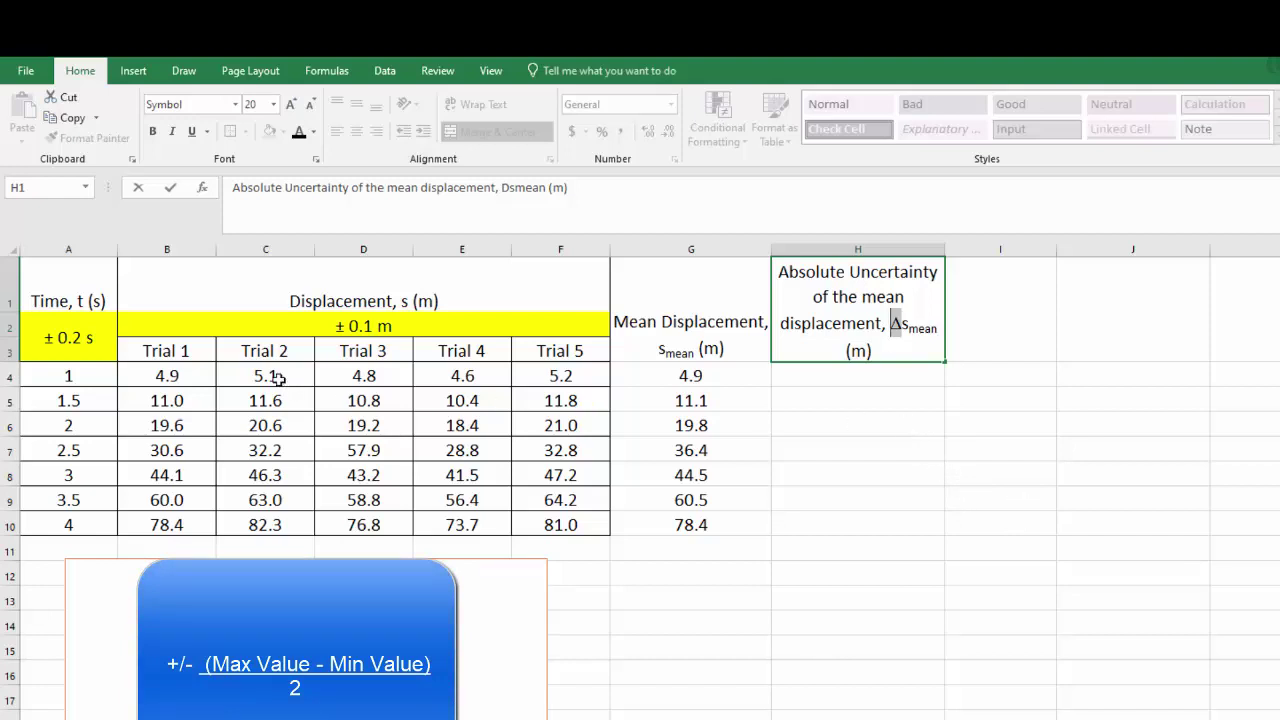
Select the 1 s trial readings in B4:F4.
drag(155, 376, 568, 380)
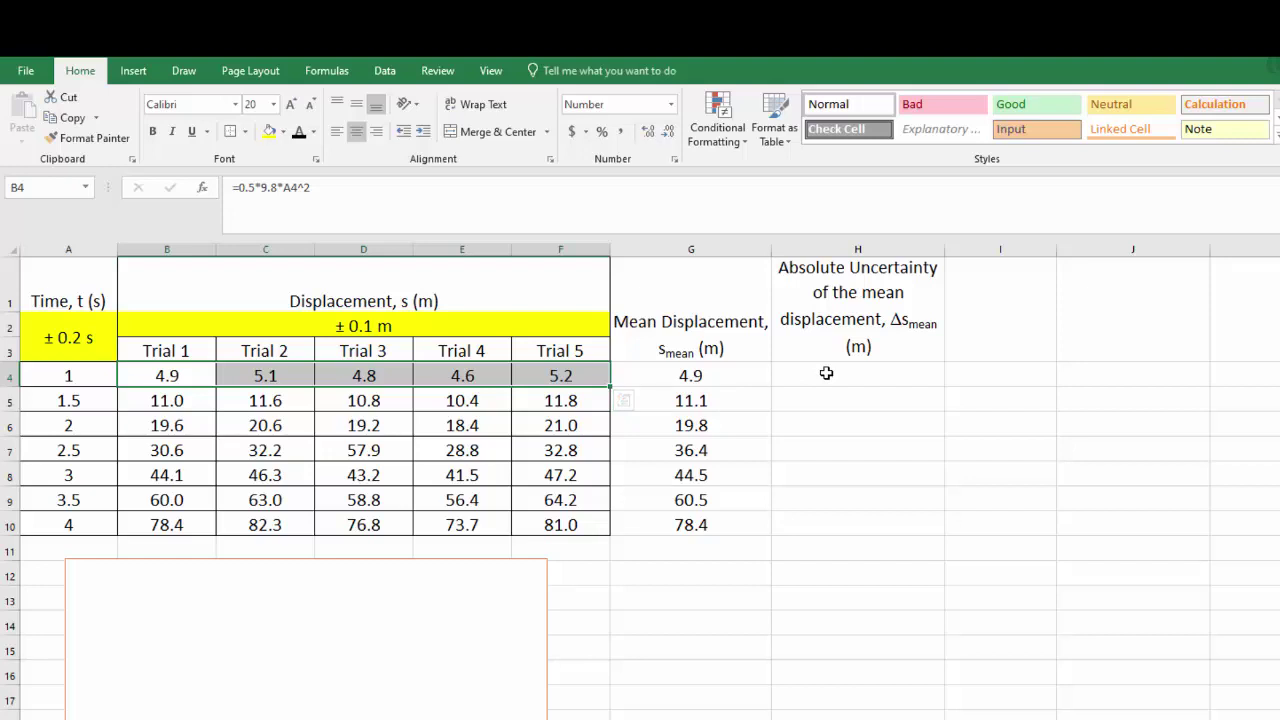
Enter =MAX(B4:F4) in H4, returning 5.243.
click(826, 373)
text(=)
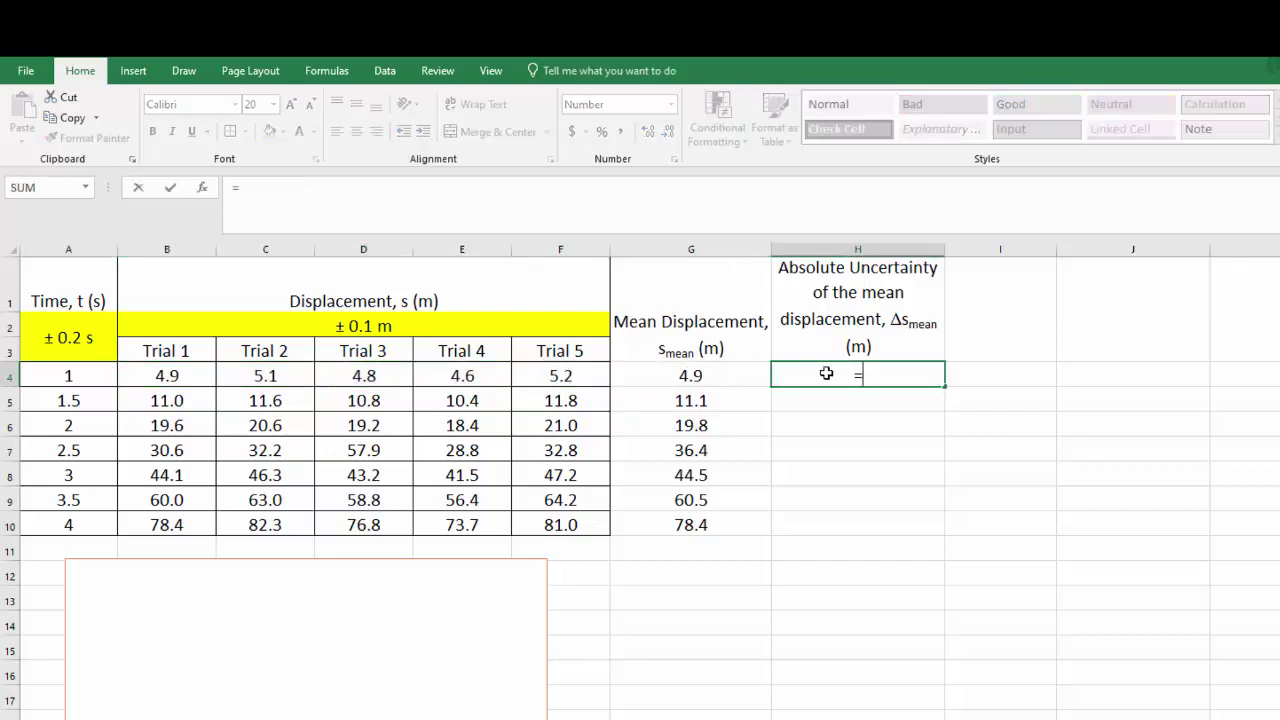
text(max)
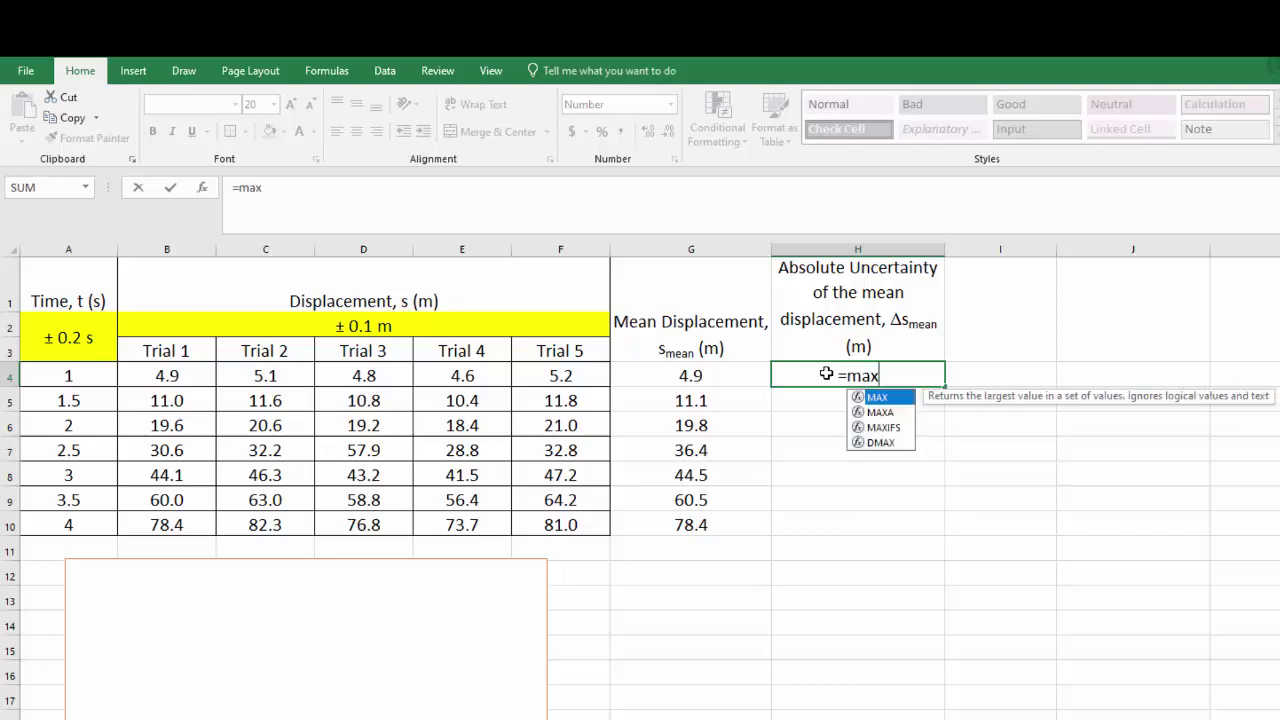
text(()
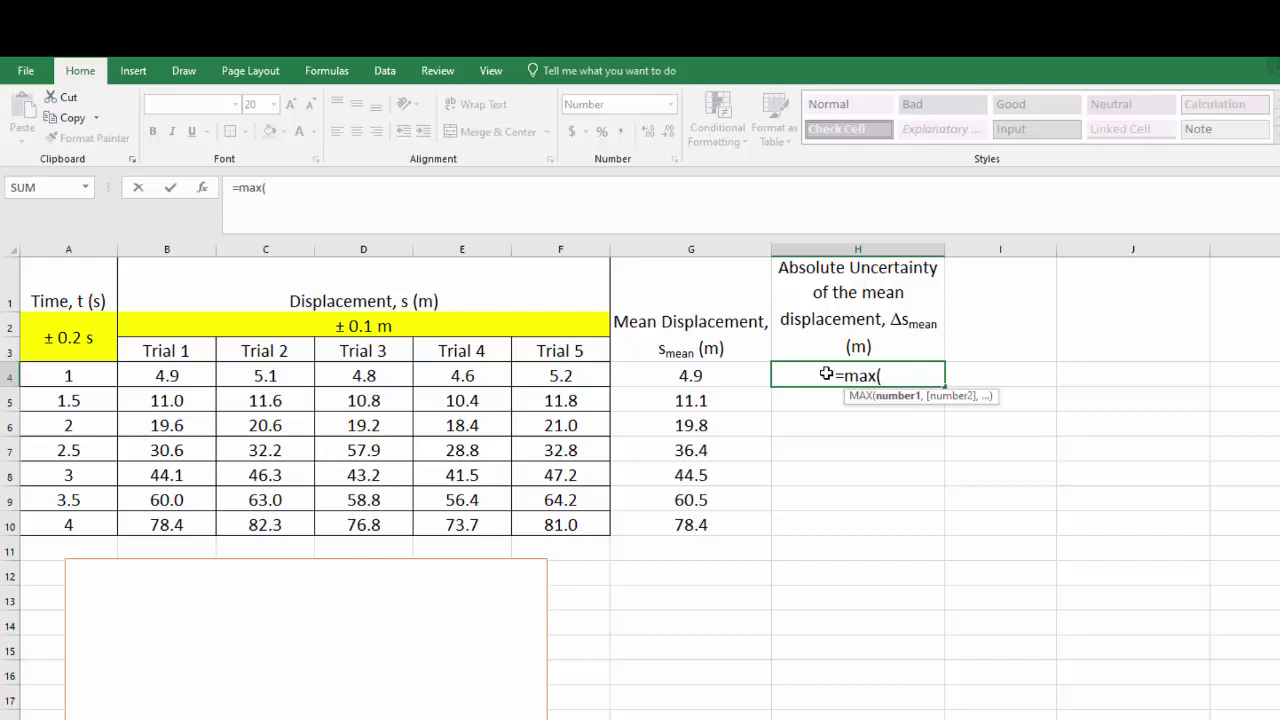
drag(185, 378, 538, 380)
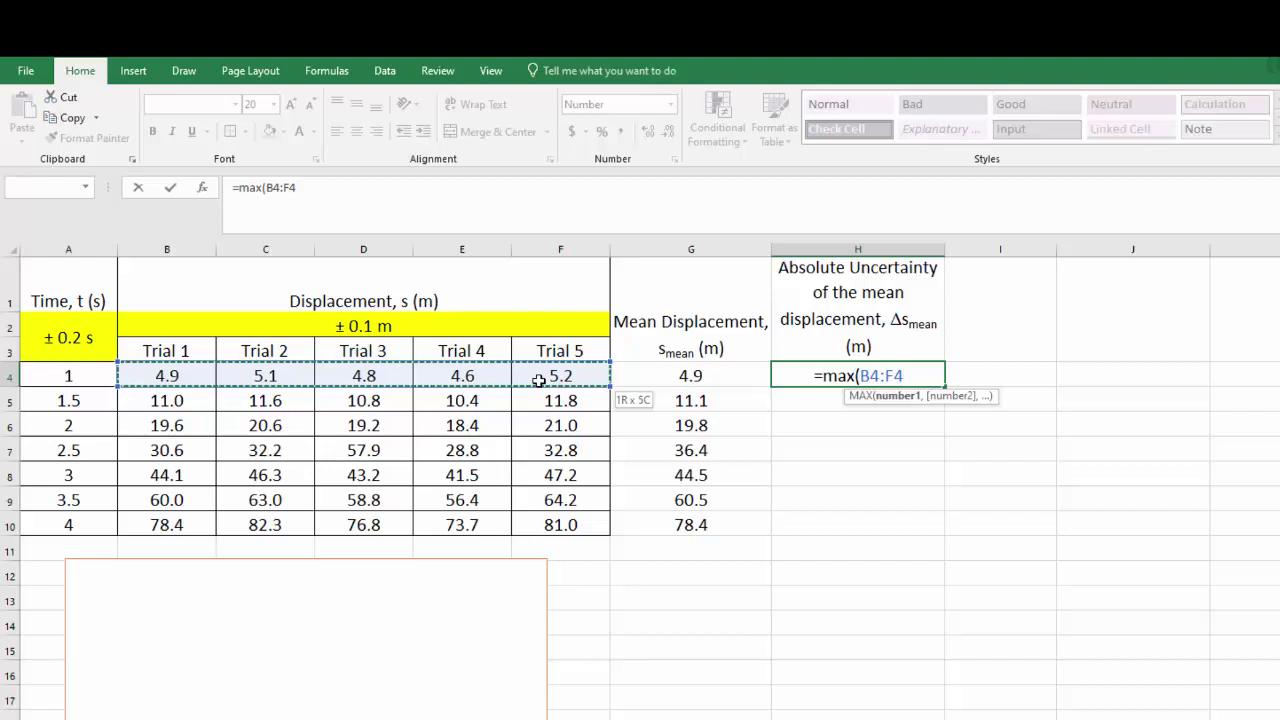
text())
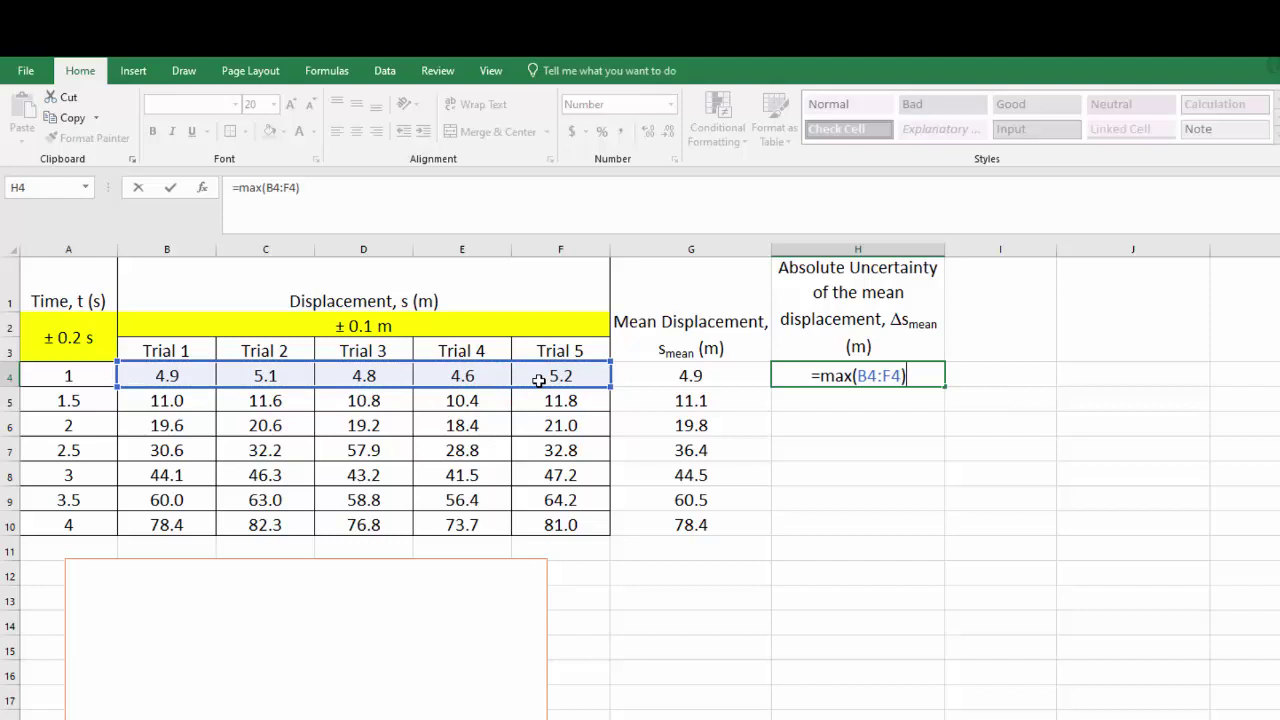
key(Return)
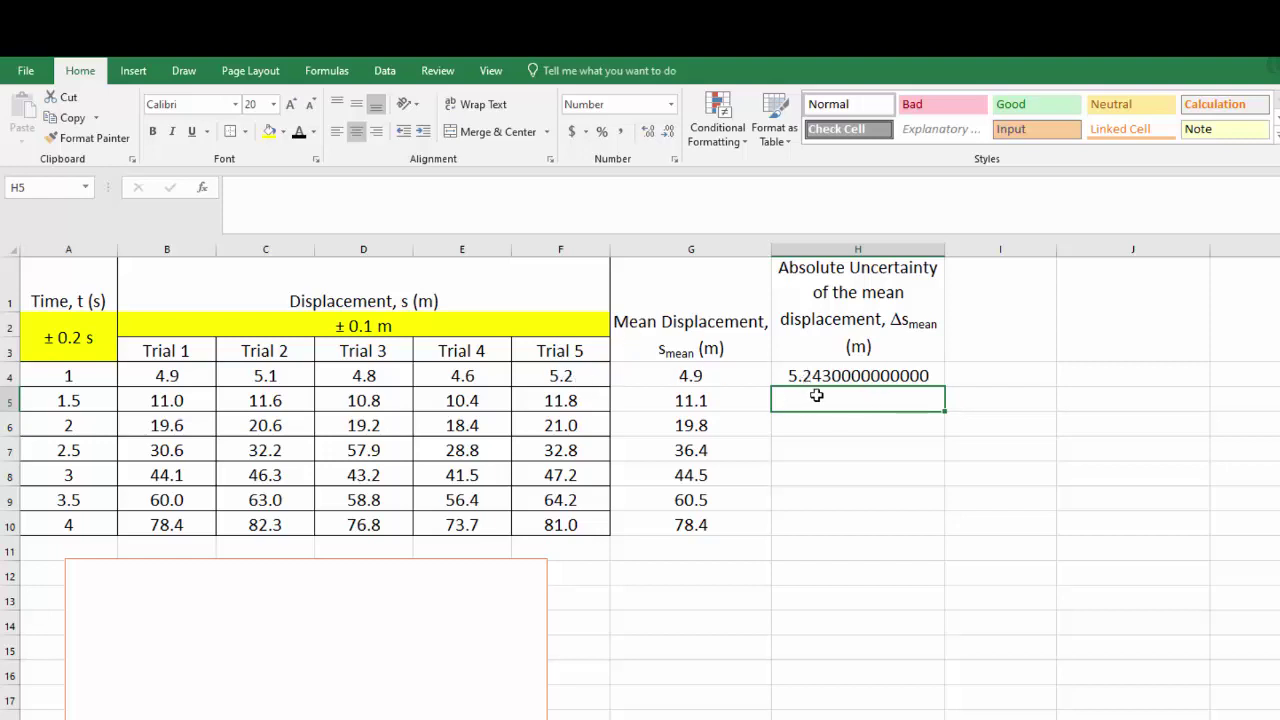
Enter =MIN(B4:F4) in H5 for the smallest 1 s trial, 4.6.
text(=MIN)
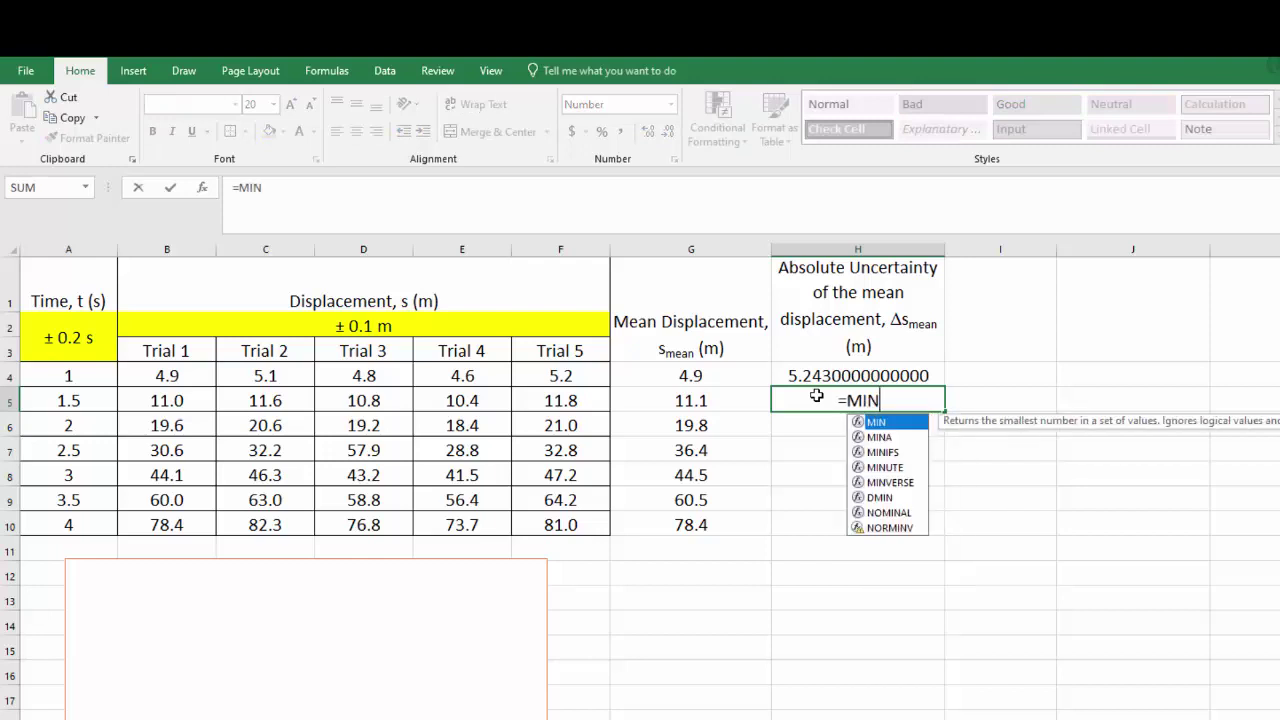
text(()
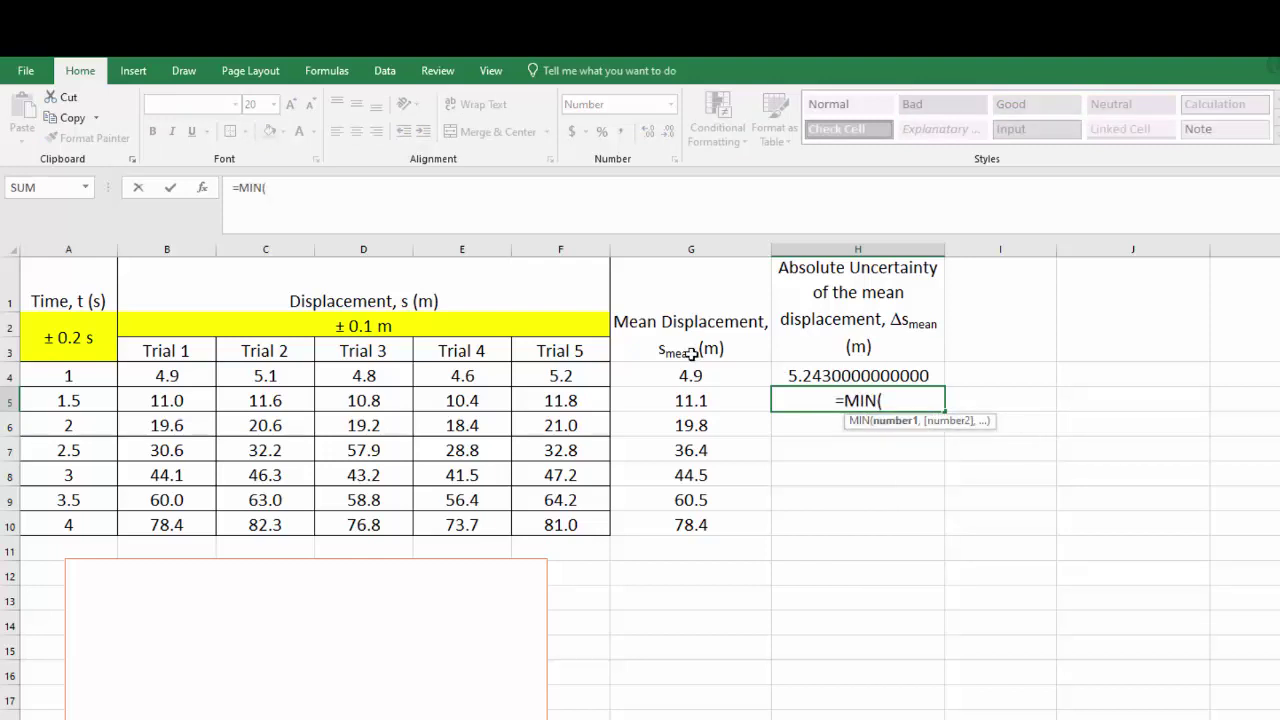
drag(147, 378, 549, 369)
text())
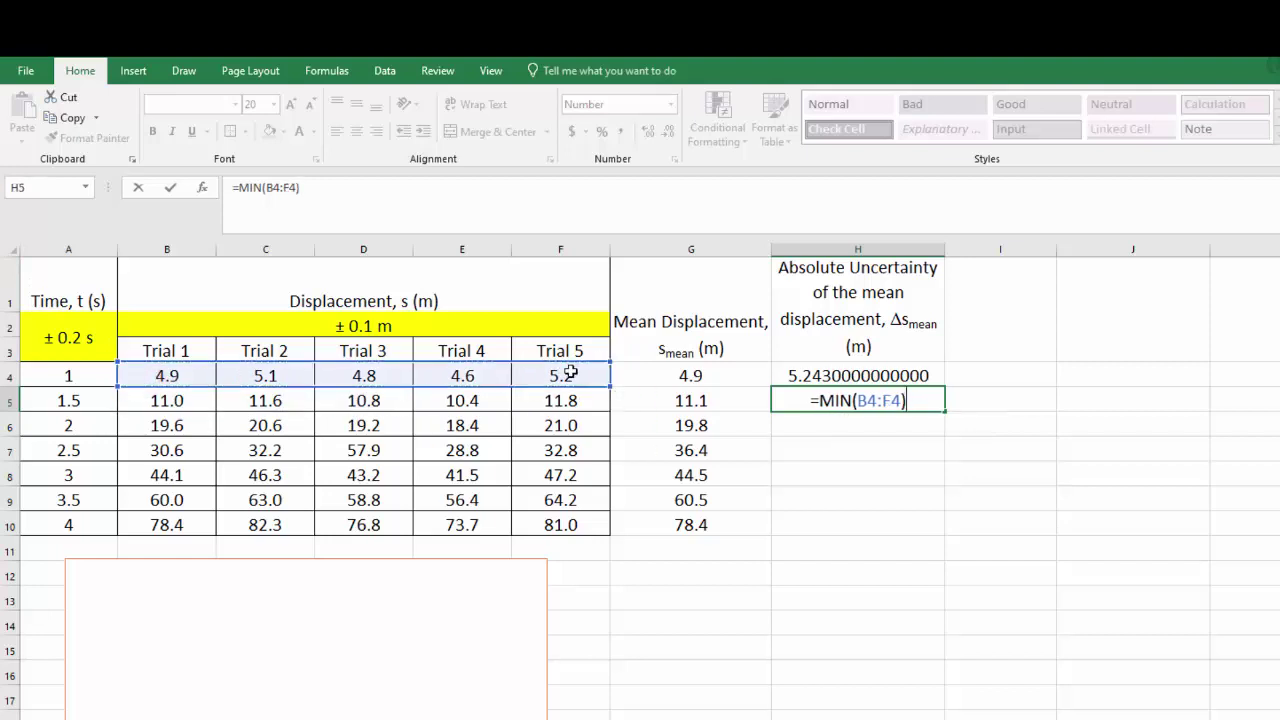
key(Return)
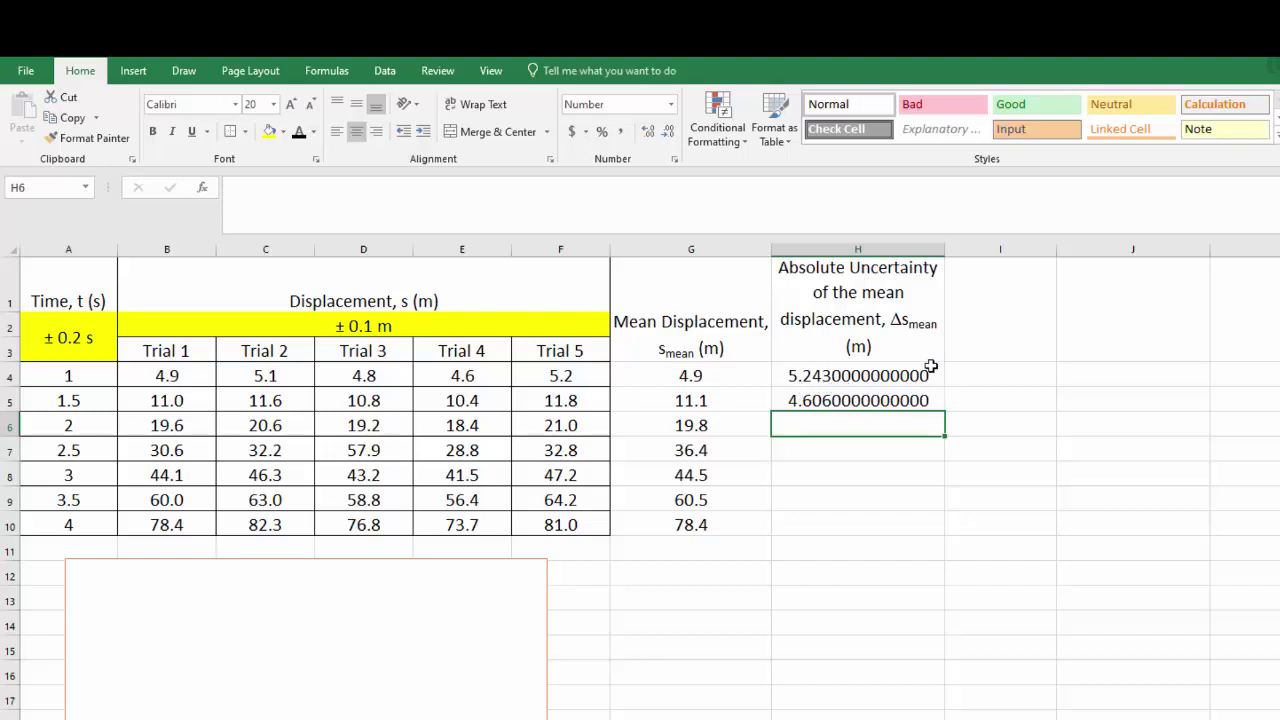
Reduce H4:H10 to one decimal place, showing 5.2 and 4.6, and reselect H4:H5.
drag(922, 376, 916, 520)
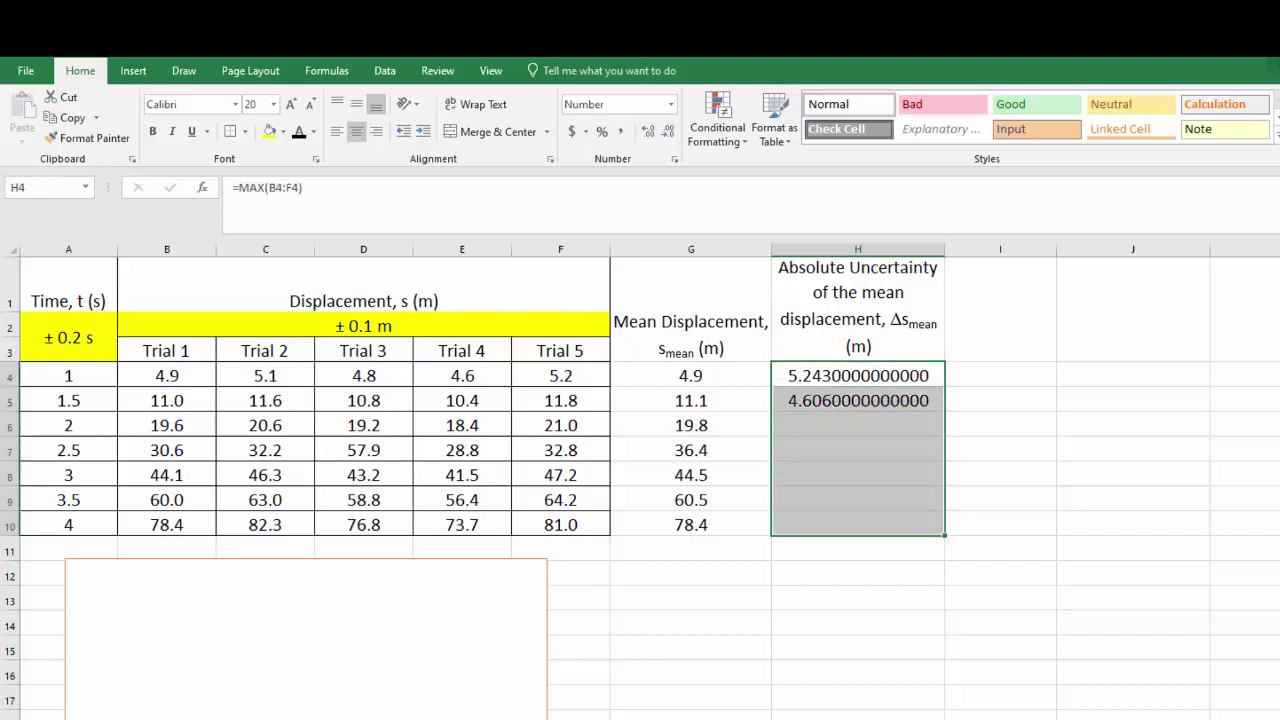
click(665, 132)
click(665, 132)
click(665, 132)
click(665, 132)
click(665, 132)
click(665, 132)
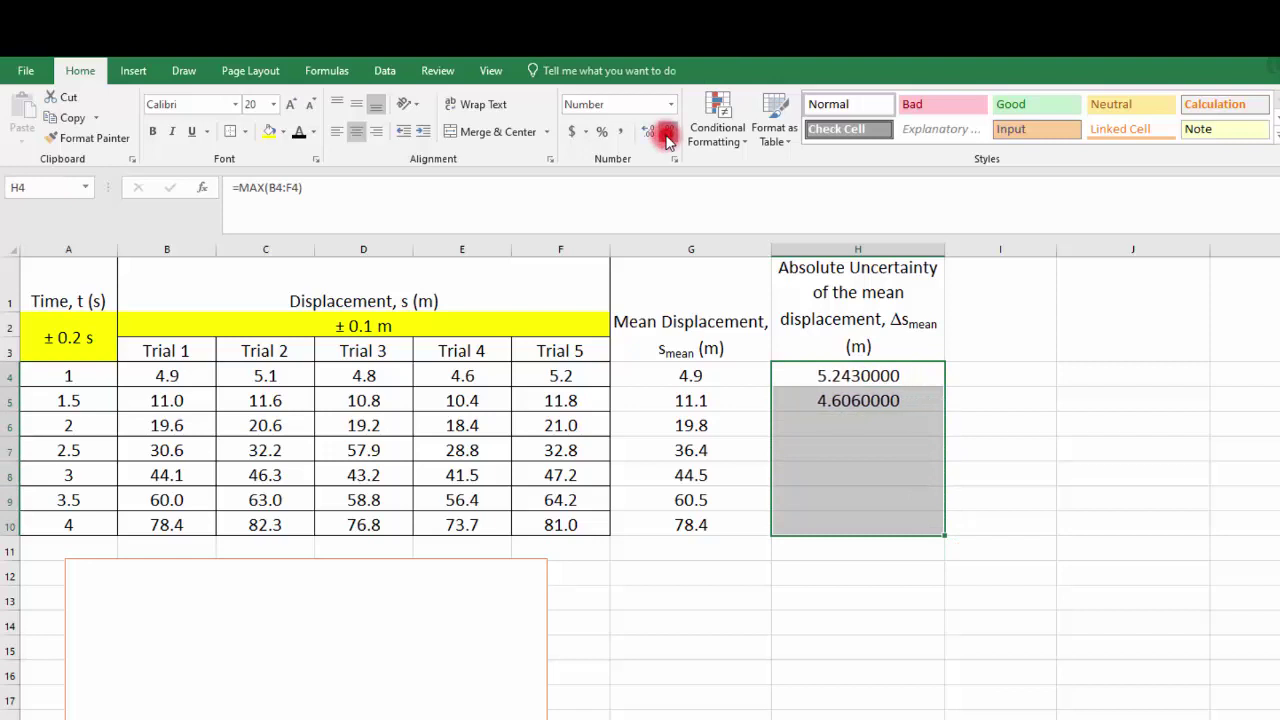
click(665, 132)
click(665, 132)
click(665, 132)
click(665, 132)
click(665, 132)
click(665, 132)
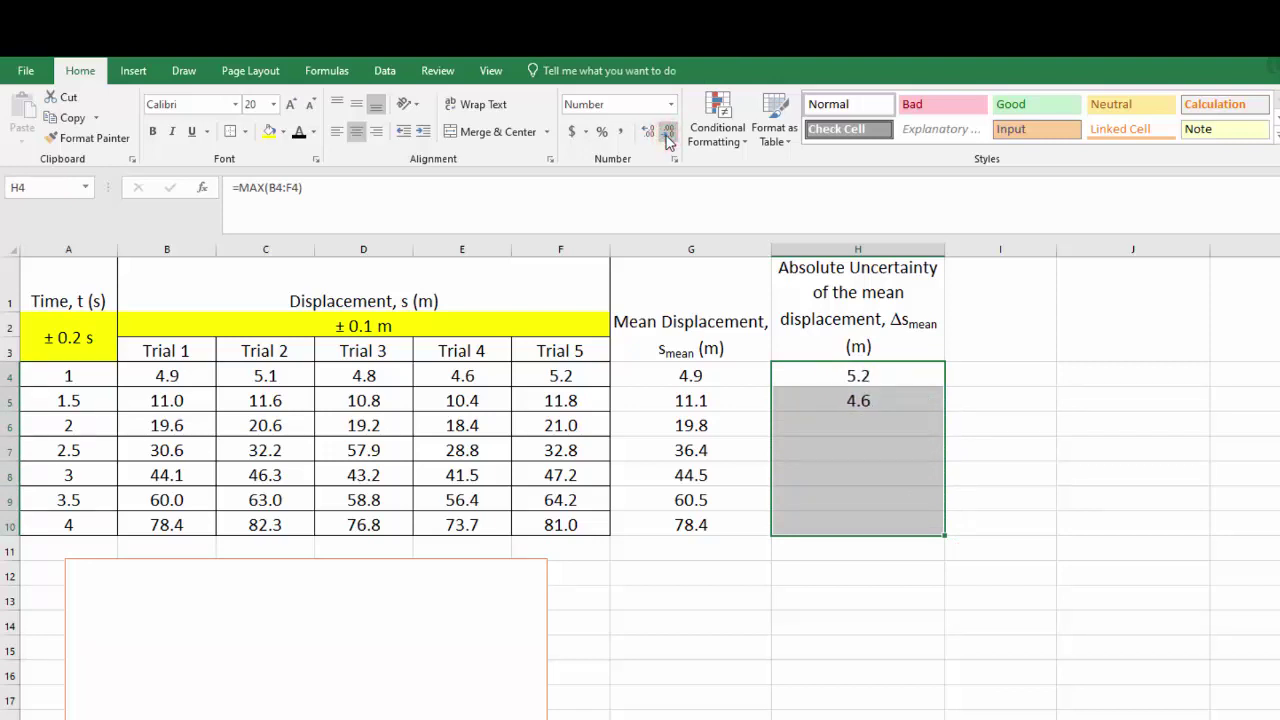
click(891, 396)
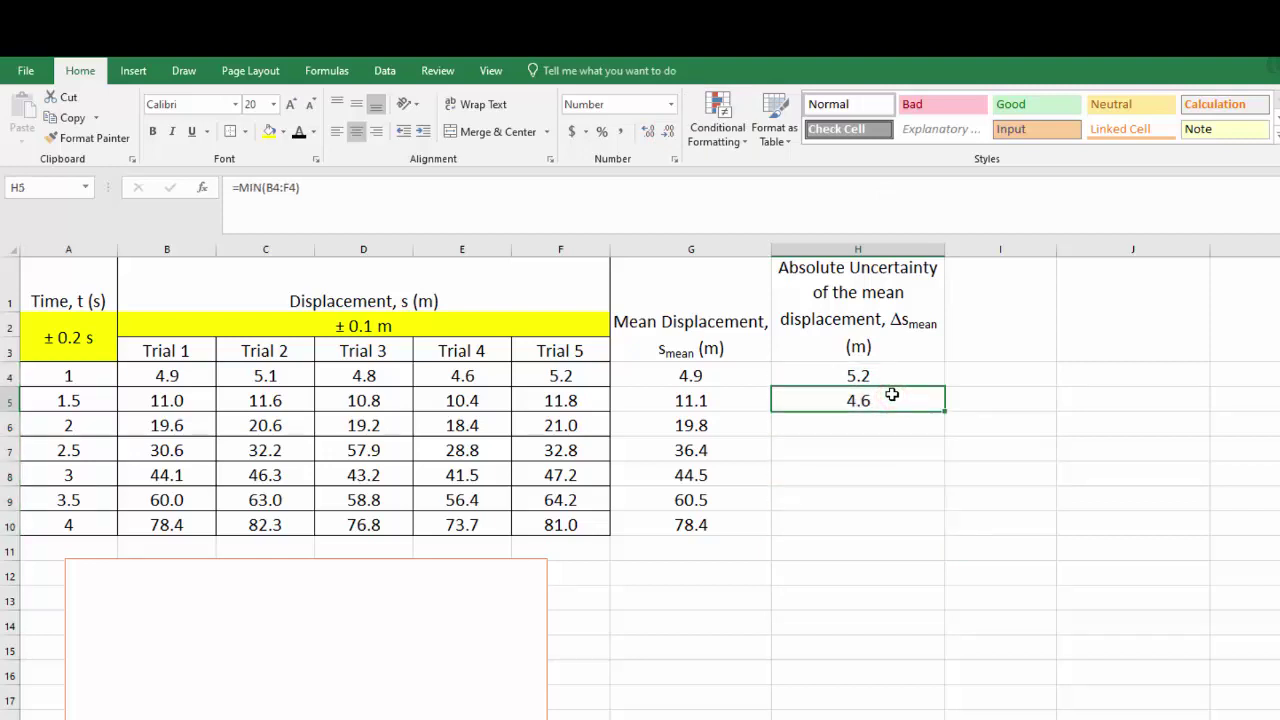
click(891, 402)
drag(891, 377, 891, 396)
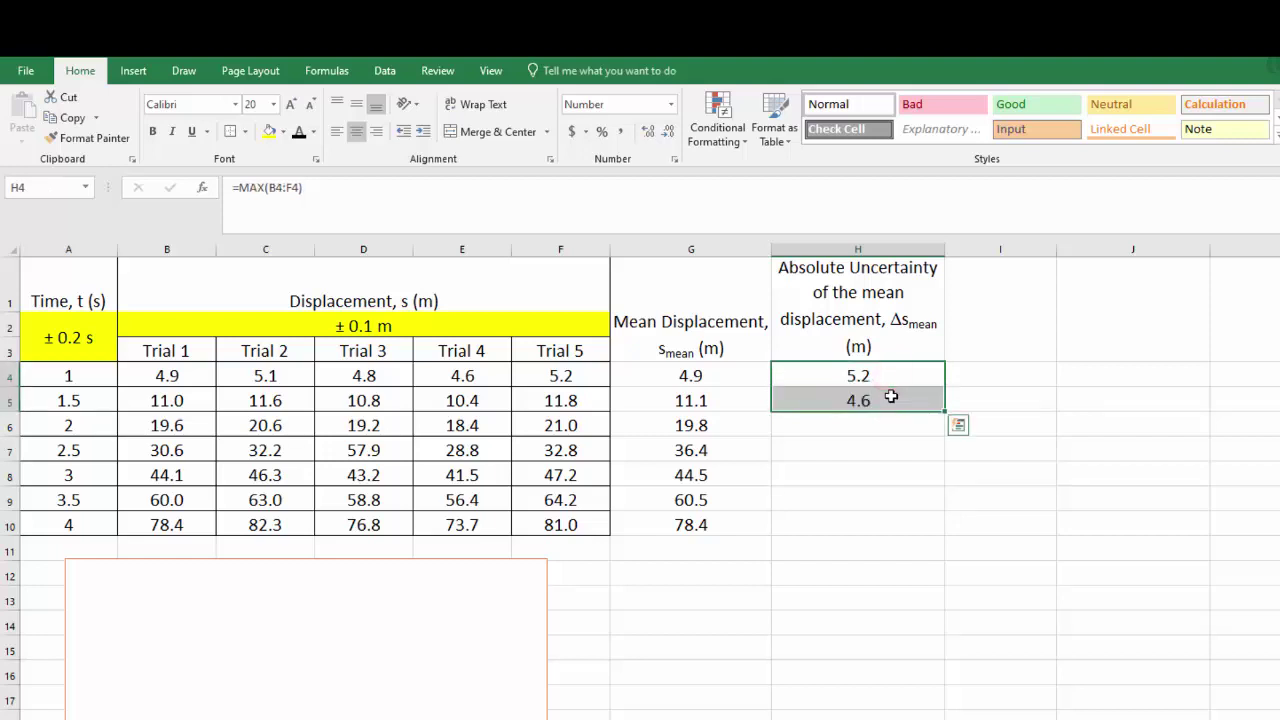
Clear the H4:H5 test values and type a MAX minus MIN over 2 formula for B4:F4 into H4.
key(Delete)
click(900, 372)
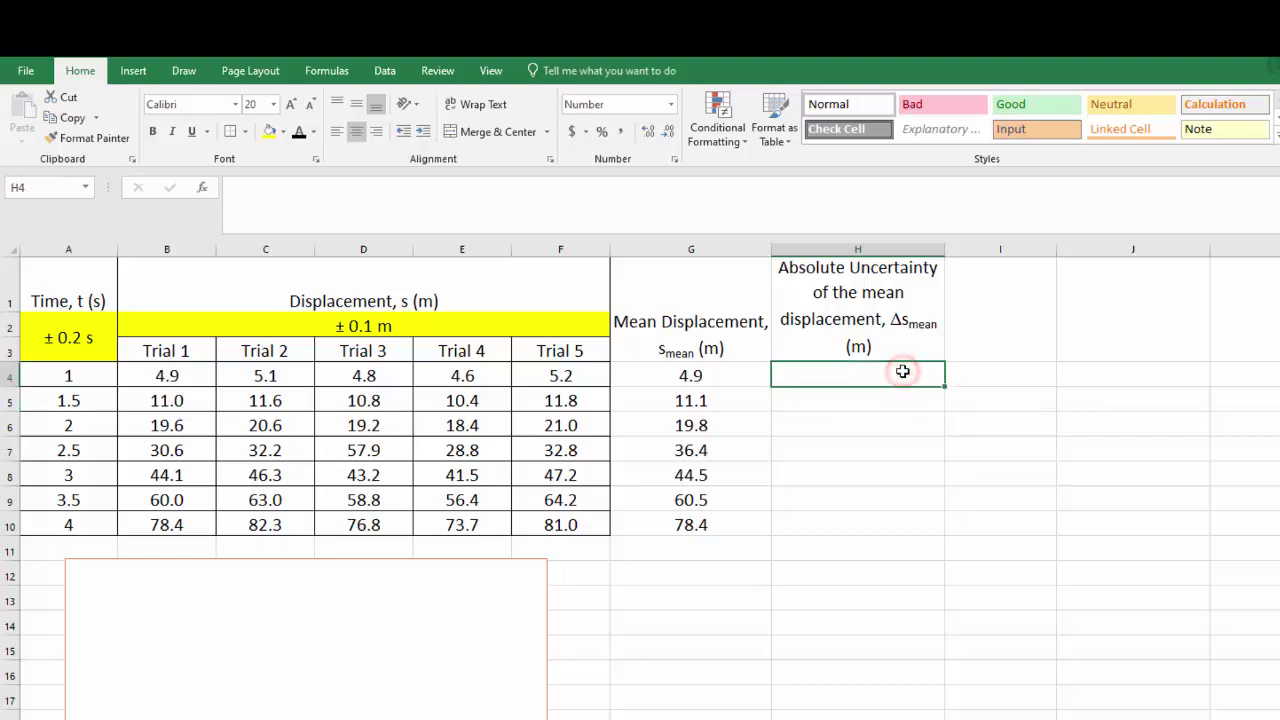
text(=)
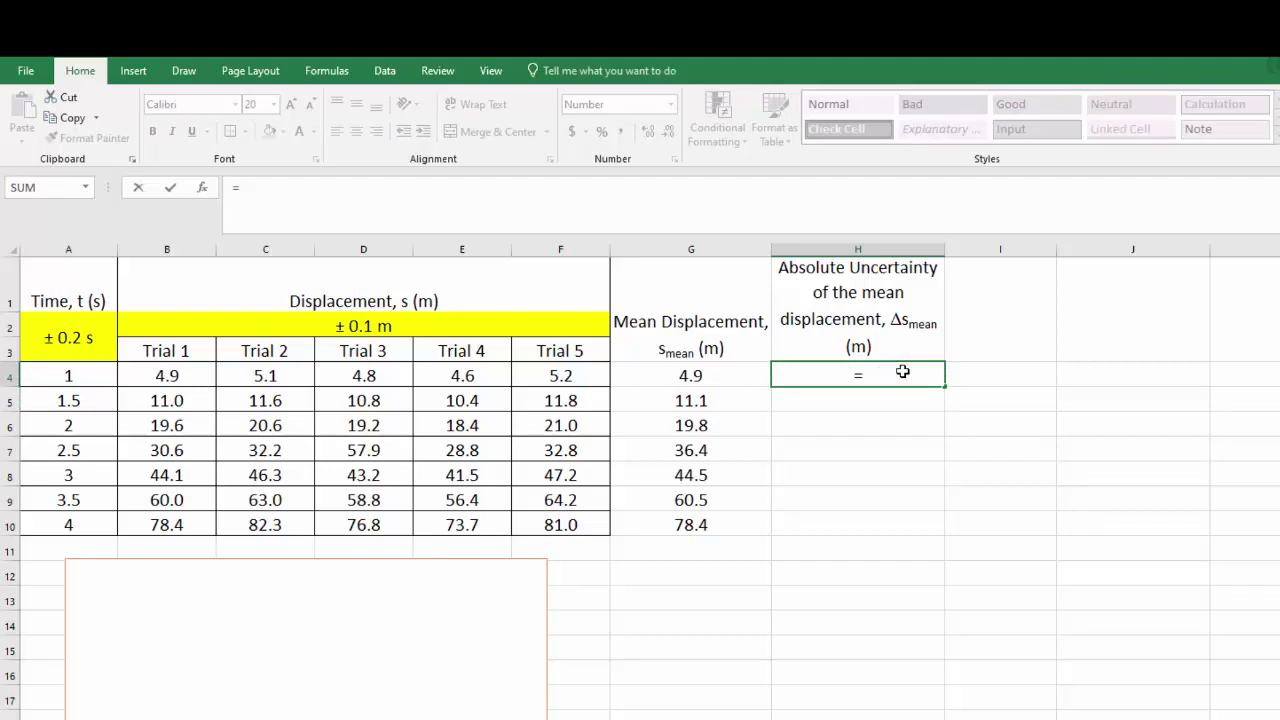
text(MAX()
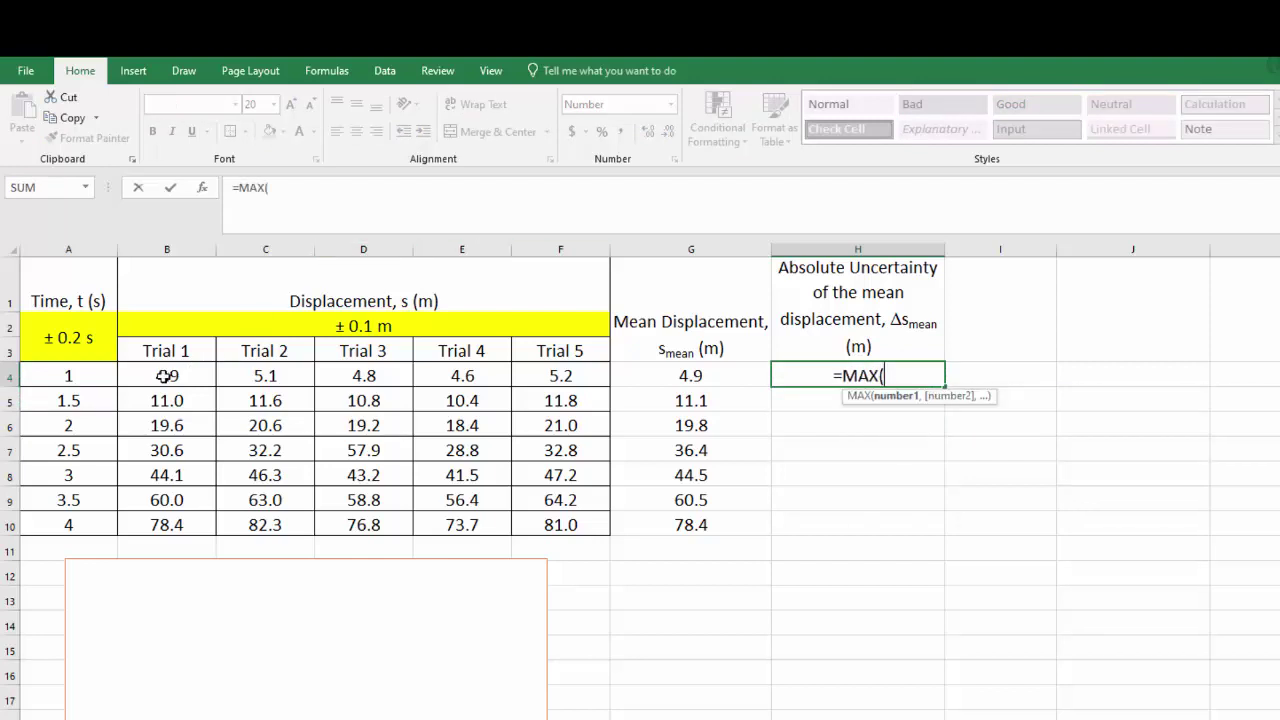
drag(168, 376, 551, 375)
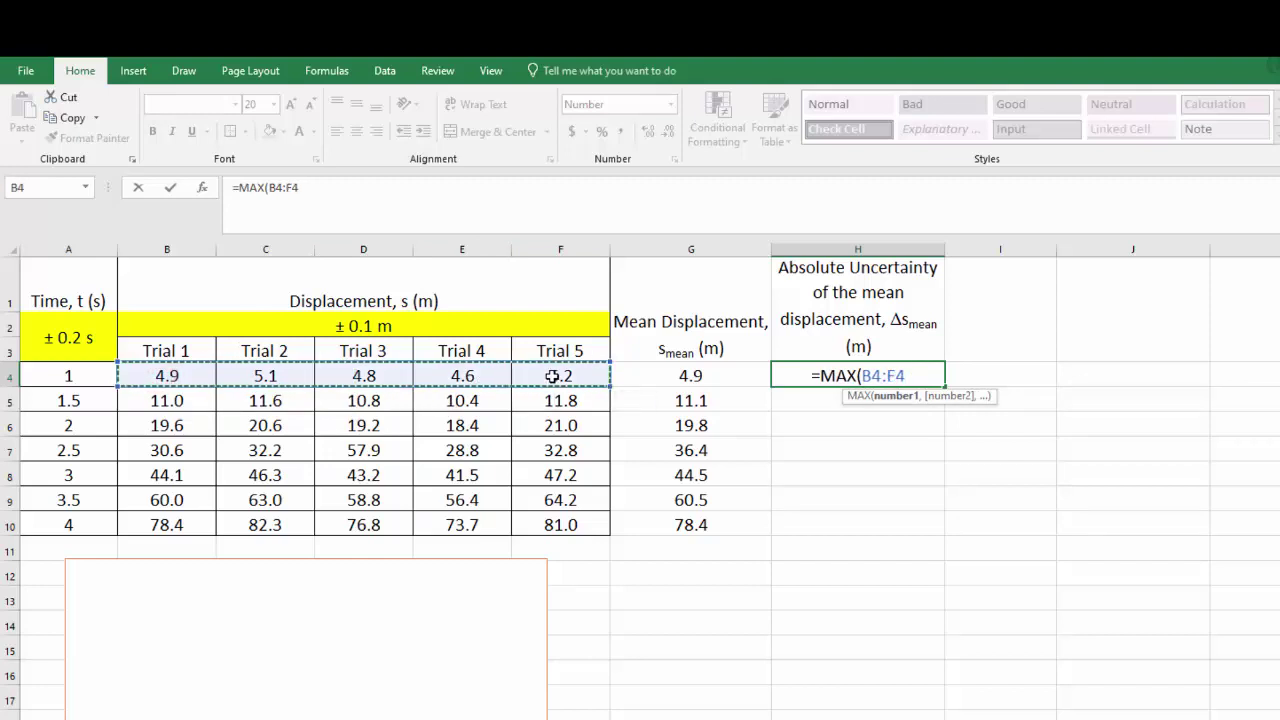
text()-MIN)
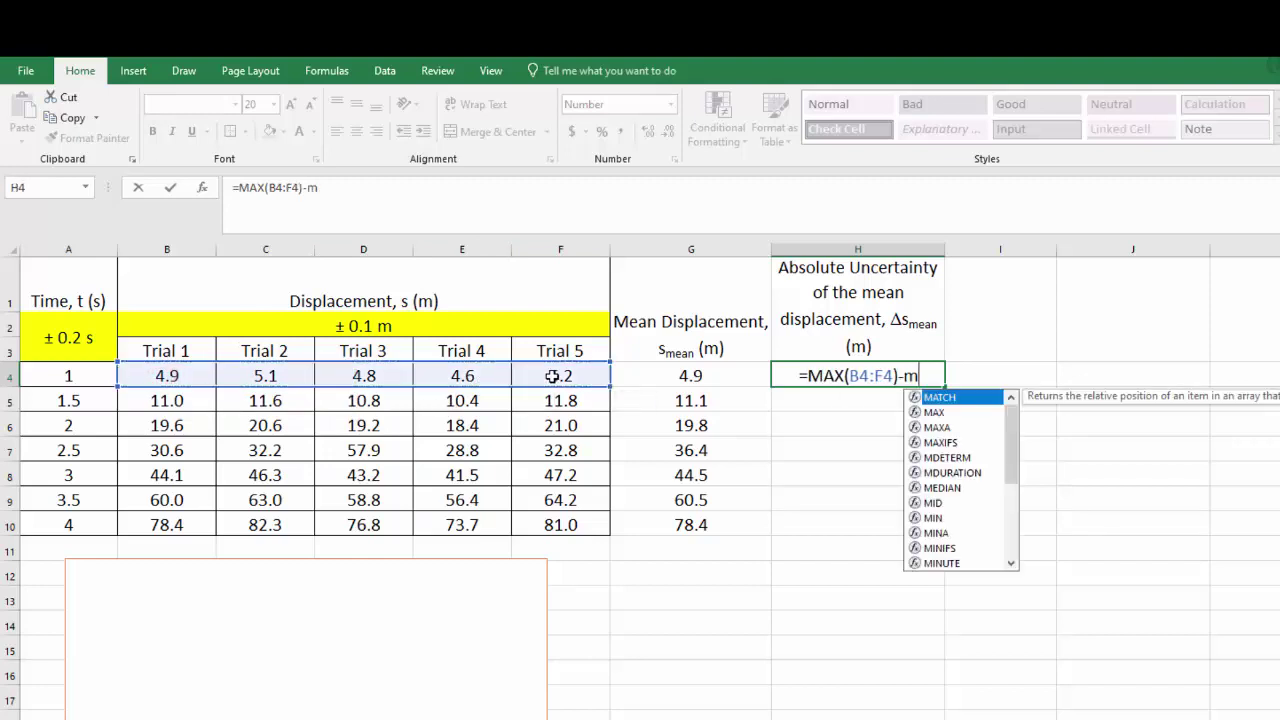
text(()
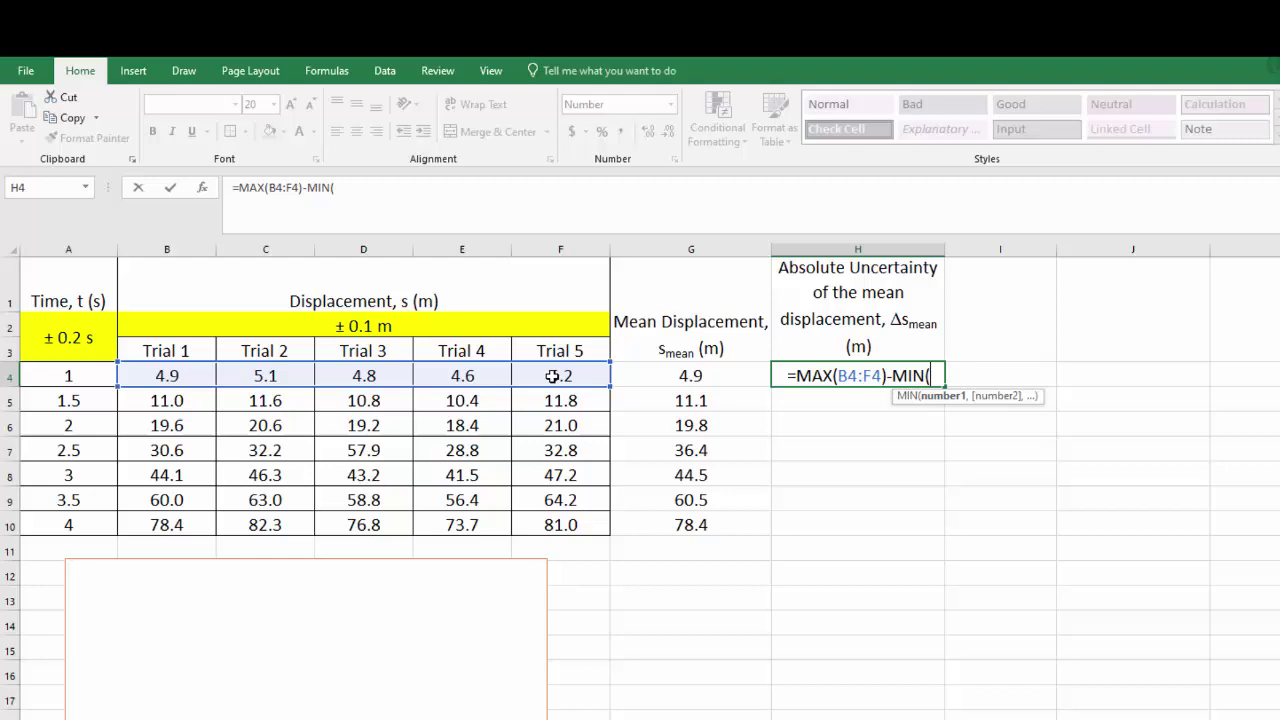
drag(182, 382, 600, 385)
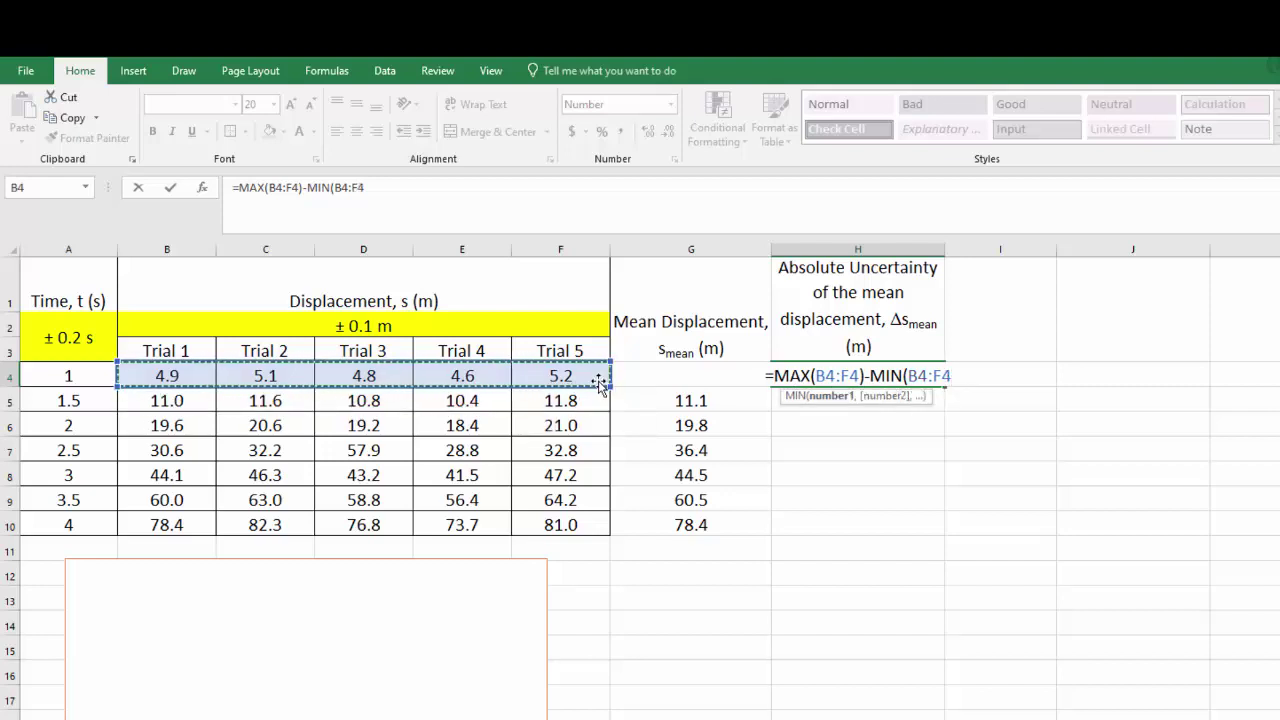
text())
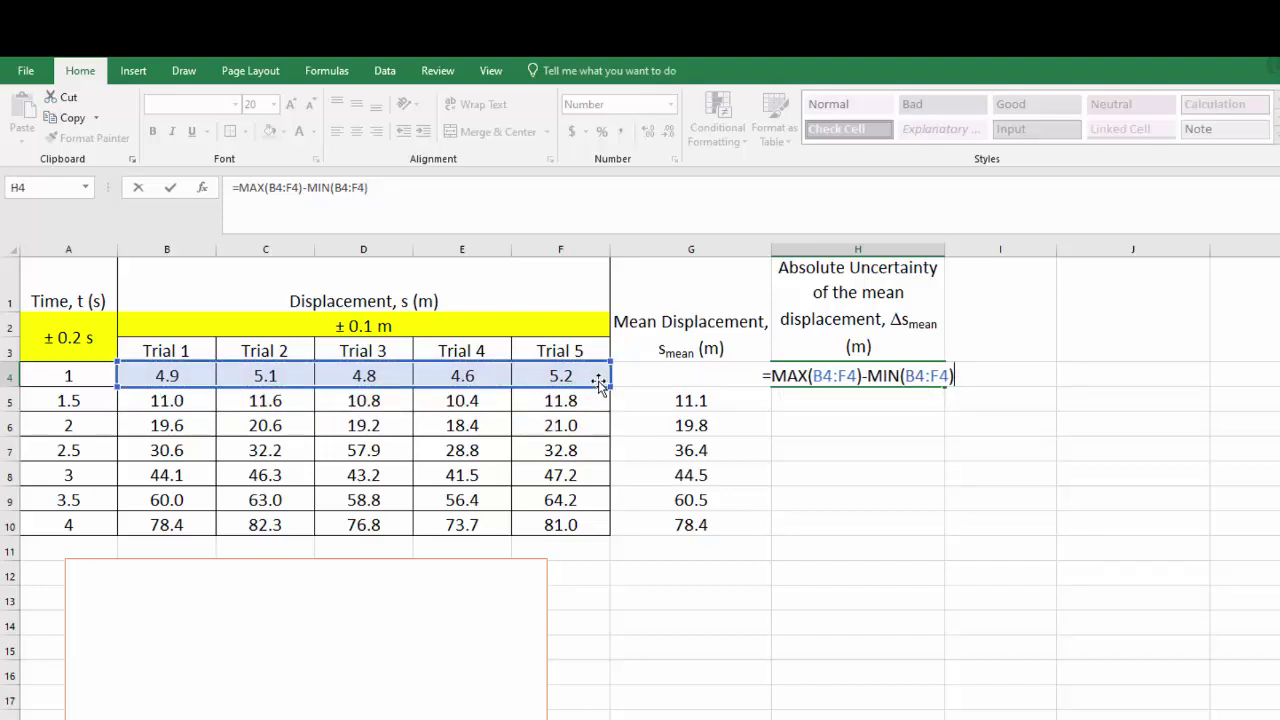
text(/2)
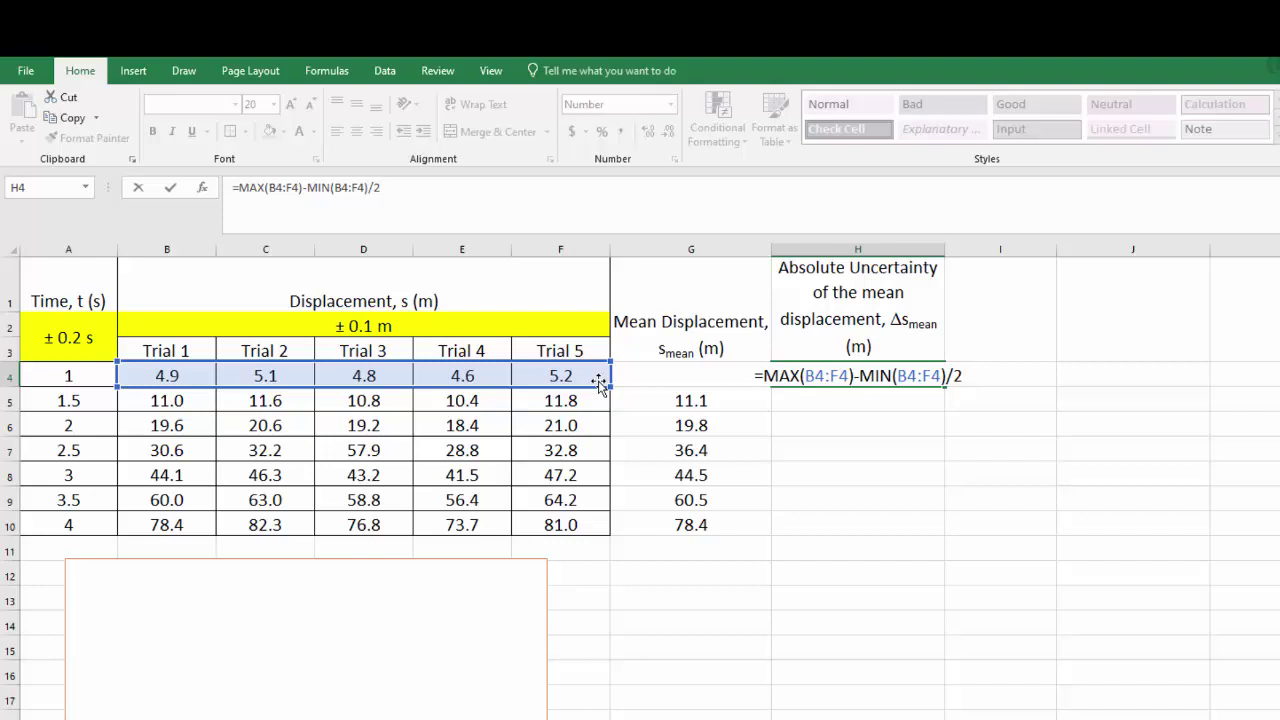
Fix the brackets to =(MAX(B4:F4)-MIN(B4:F4))/2 so H4 shows 0.3.
click(945, 375)
text())
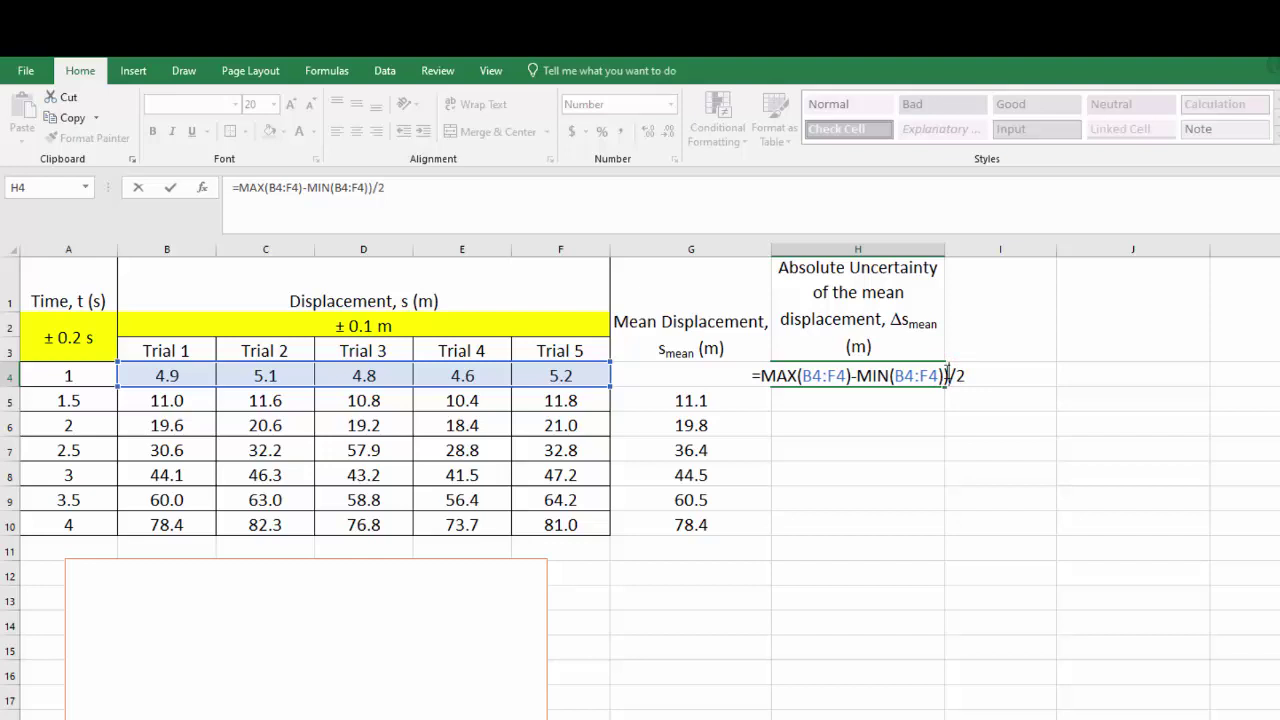
click(760, 376)
text(()
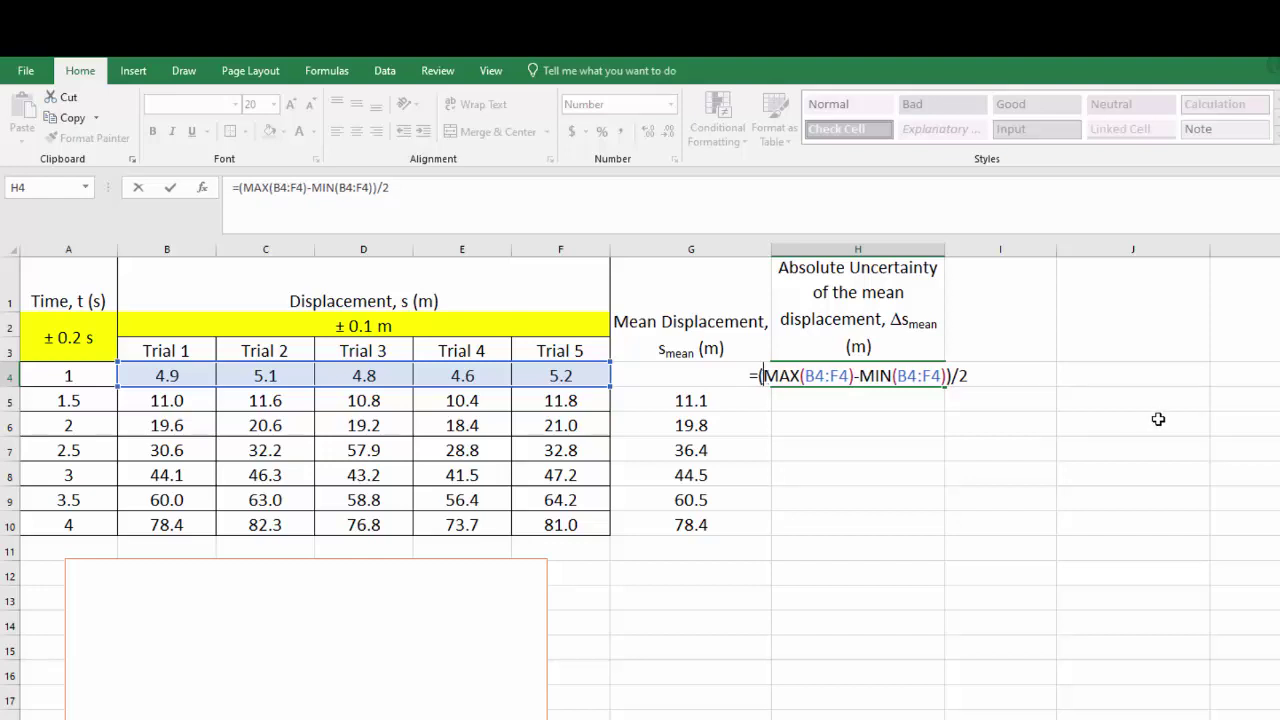
key(Return)
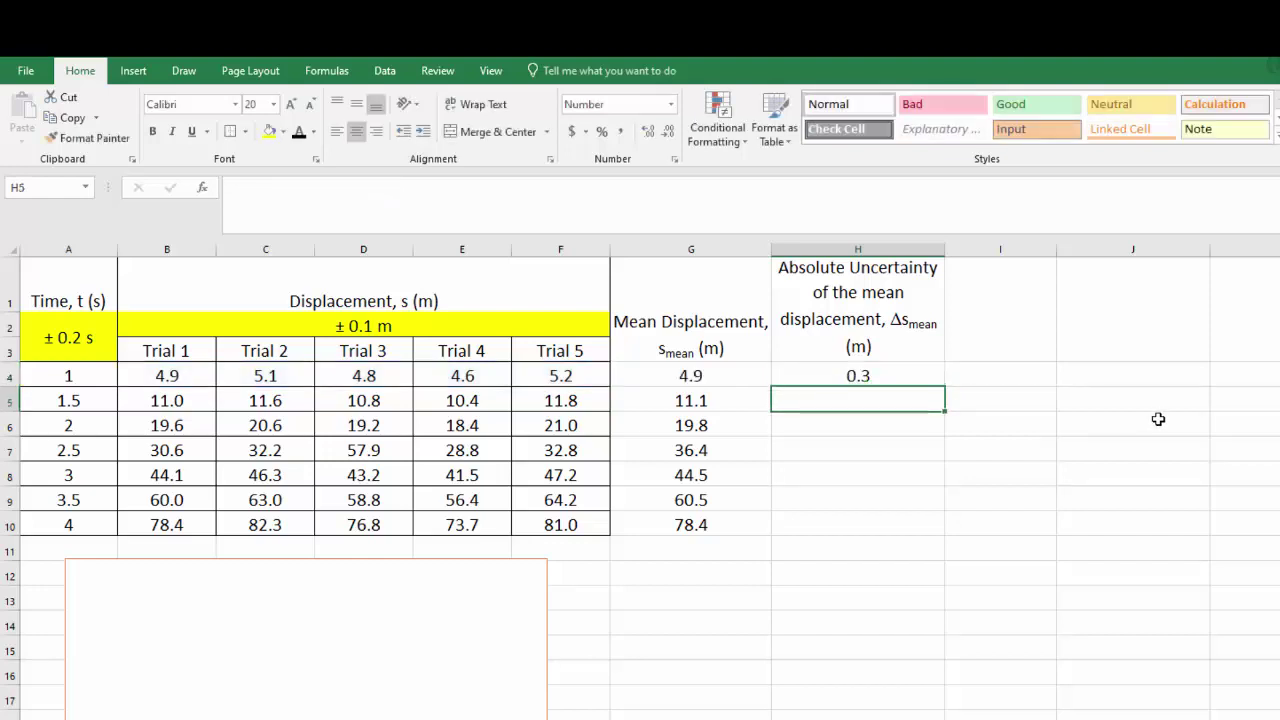
Fill the uncertainty formula from H4 down to H10, giving values 0.3 to 4.3.
click(920, 375)
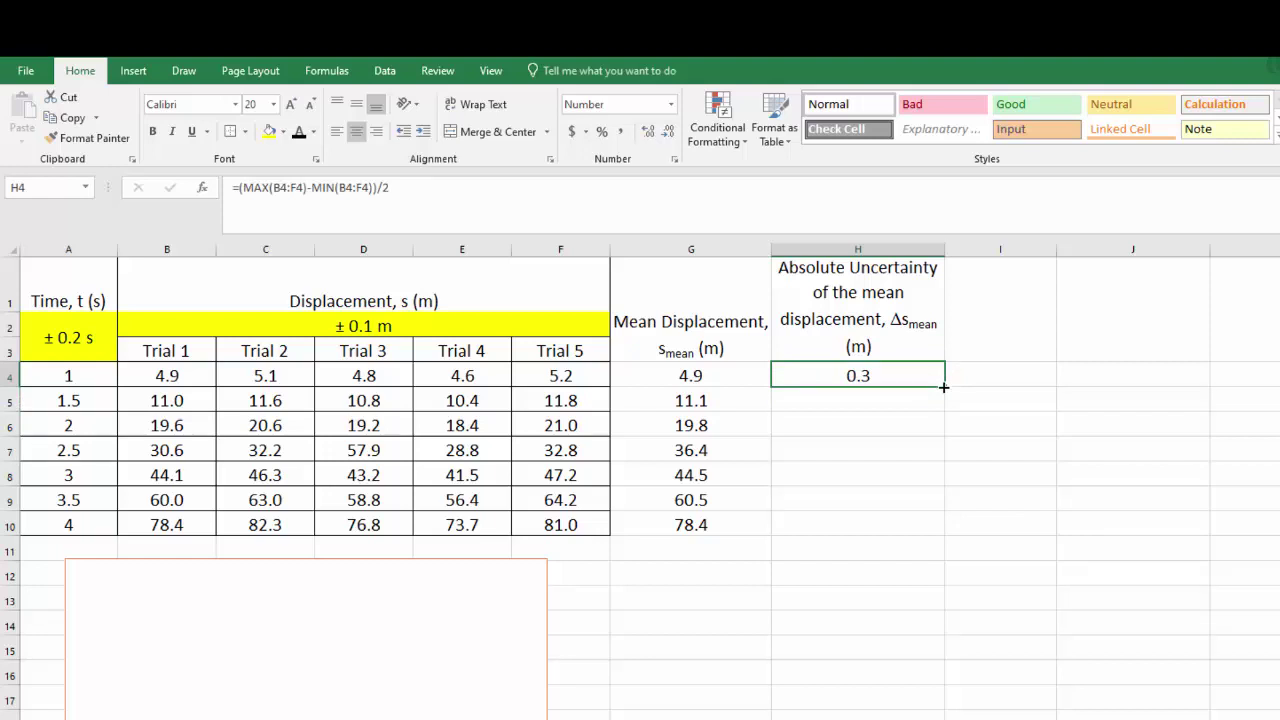
double_click(943, 387)
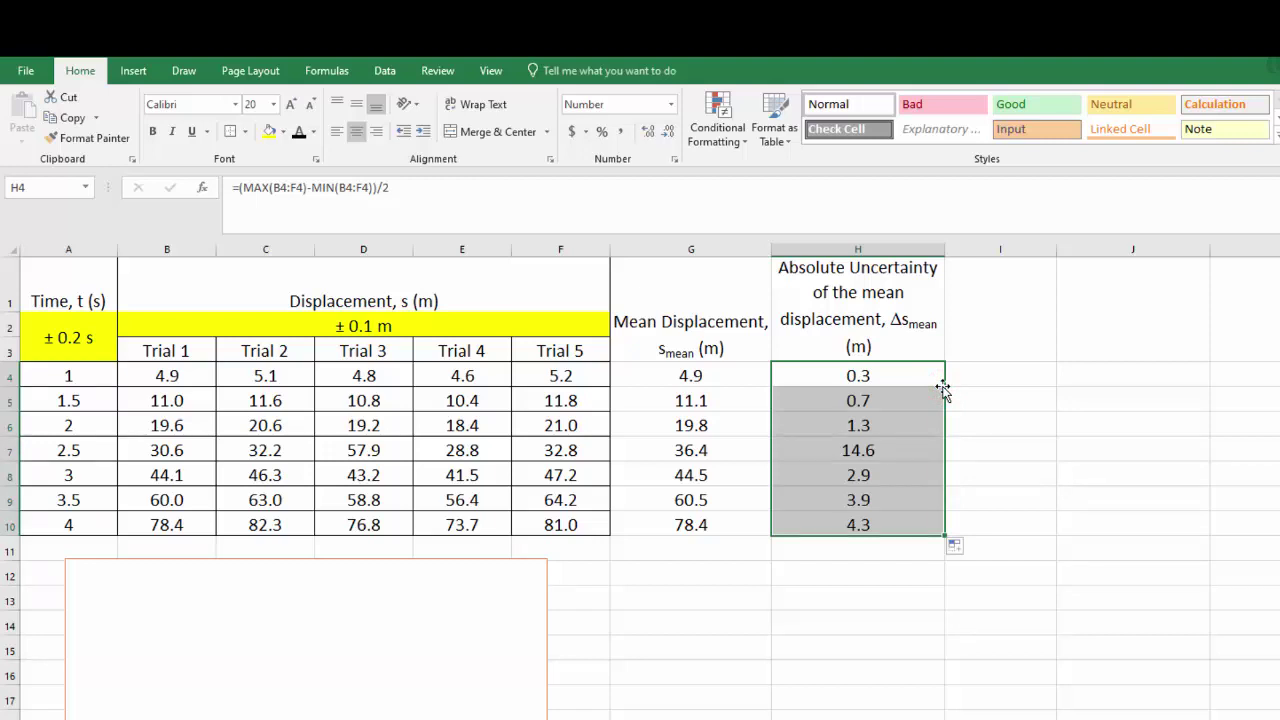
click(887, 550)
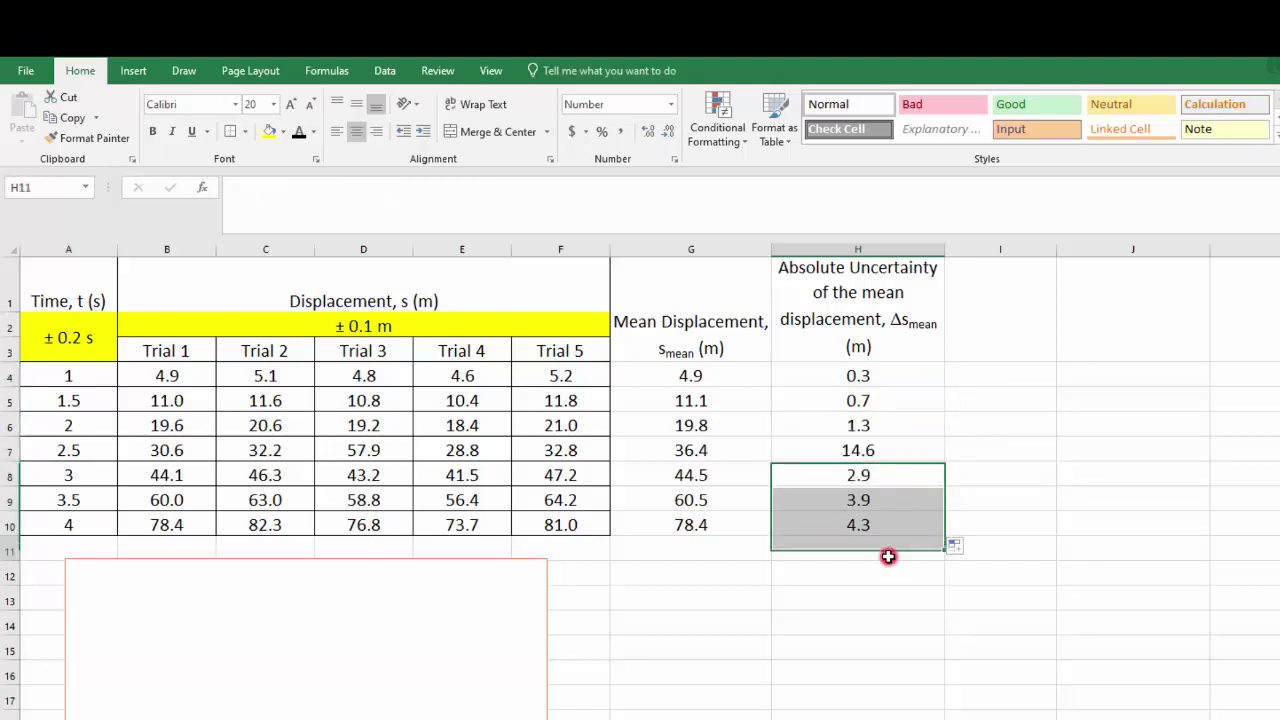
Shade the outlying 14.6 uncertainty in H7 orange.
click(910, 446)
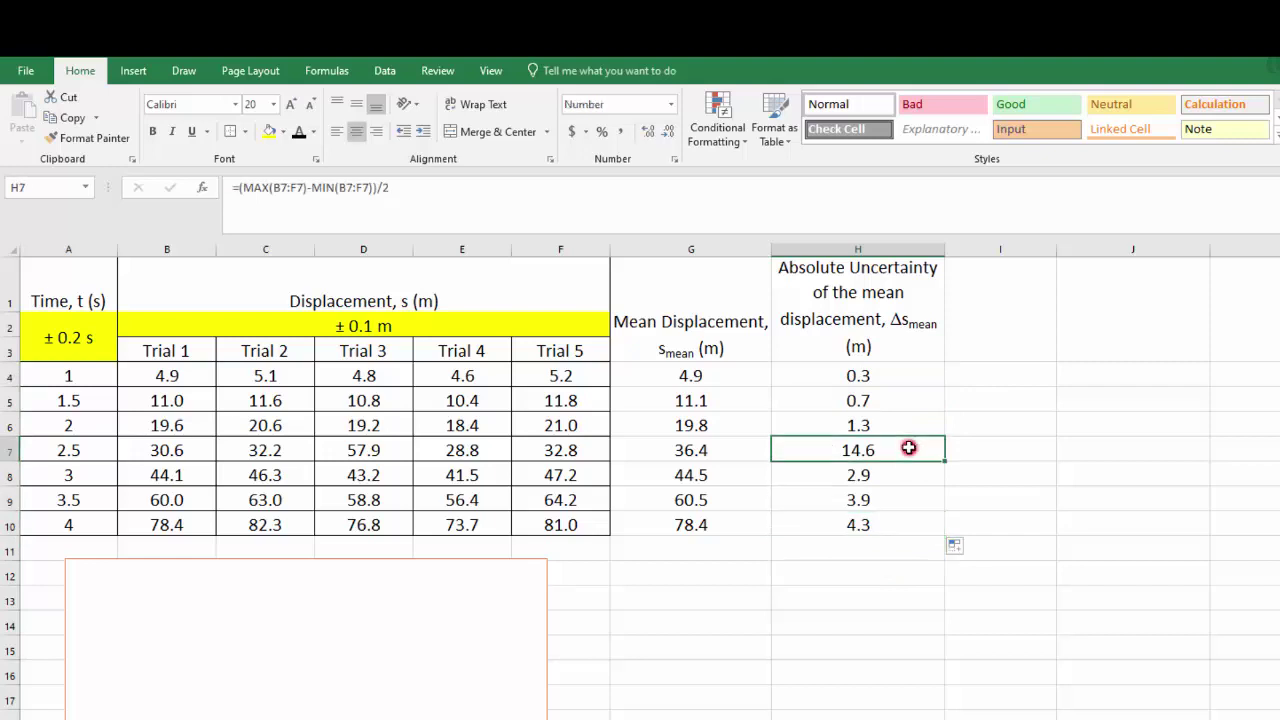
click(284, 132)
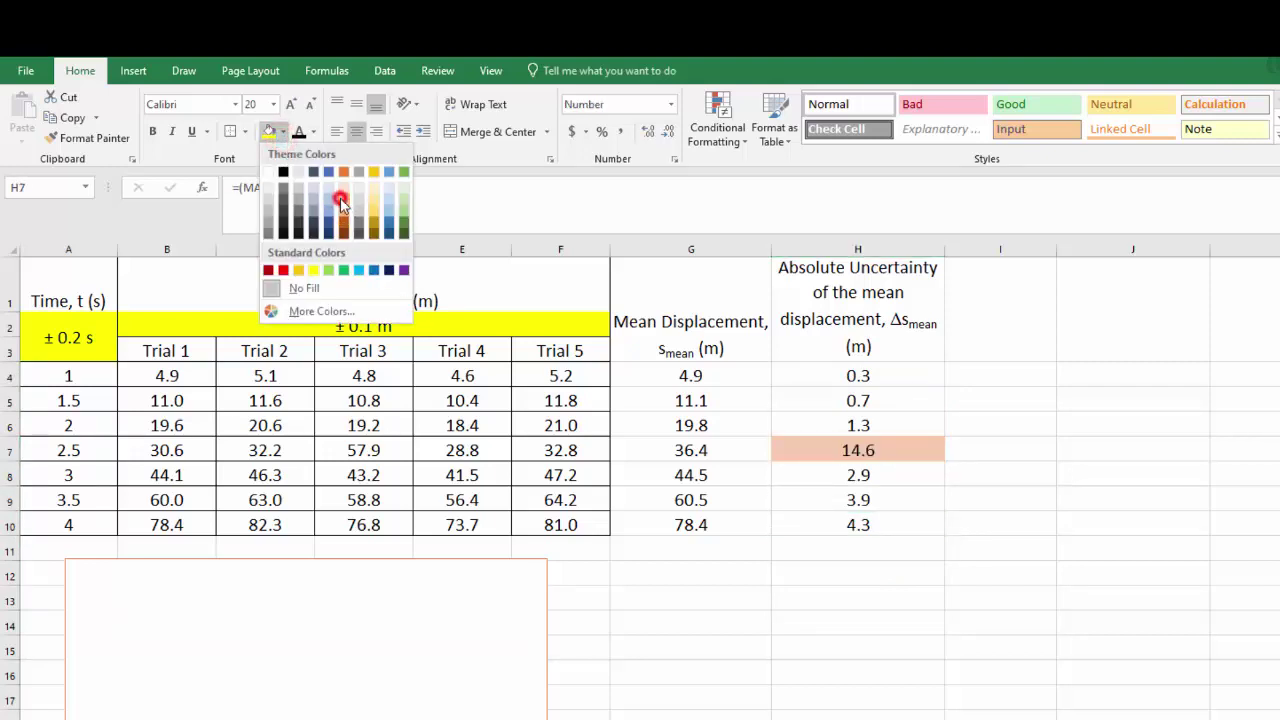
click(341, 203)
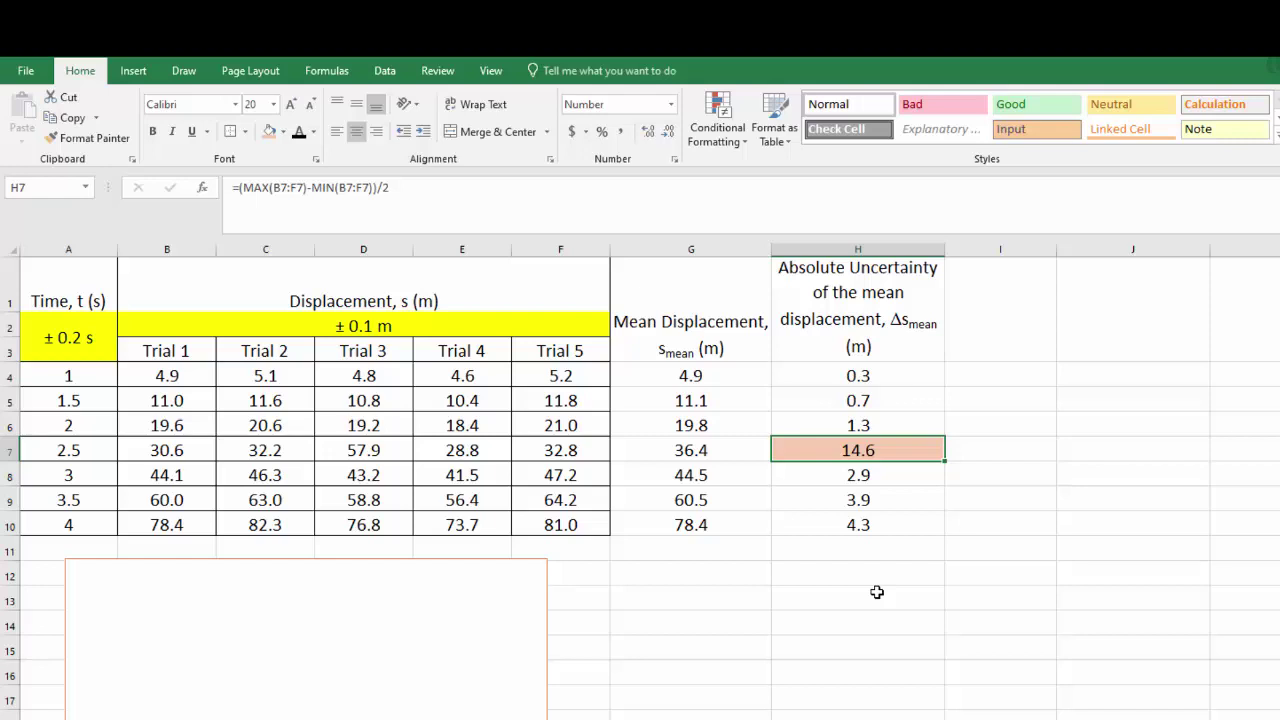
Give the Trial 3 outlier 57.9 in D7 the same orange fill.
click(185, 451)
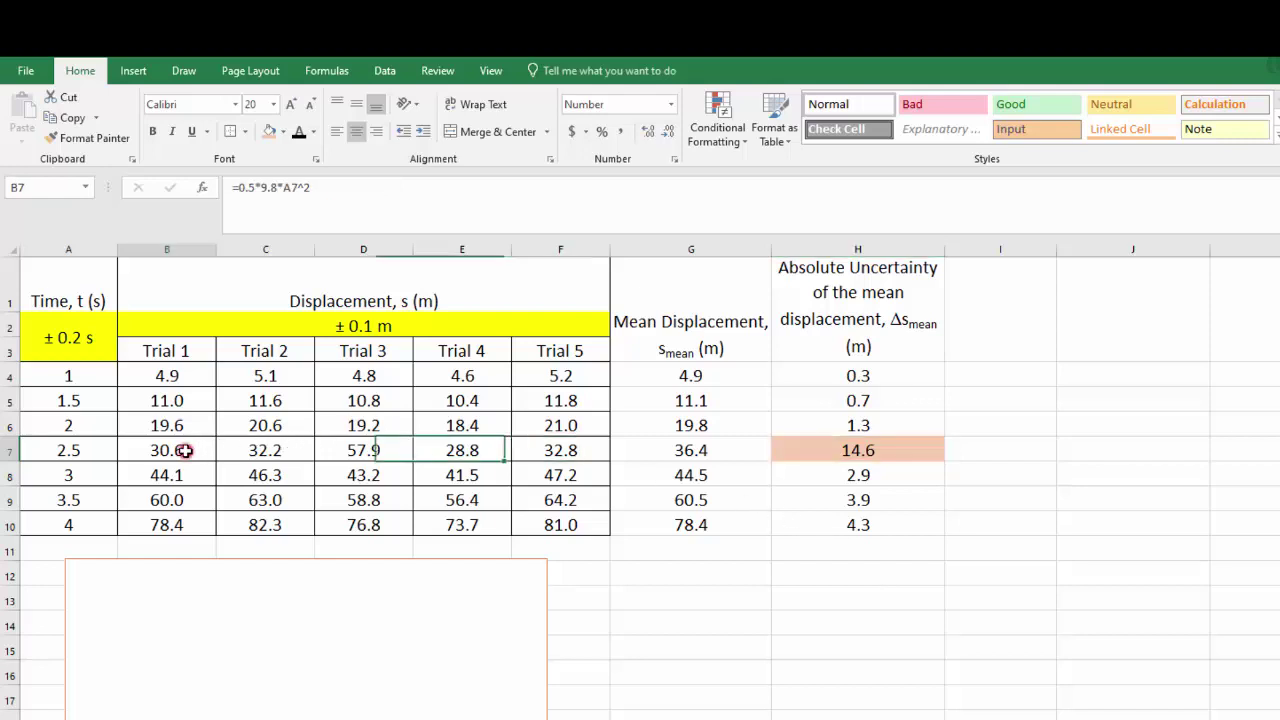
drag(185, 451, 537, 451)
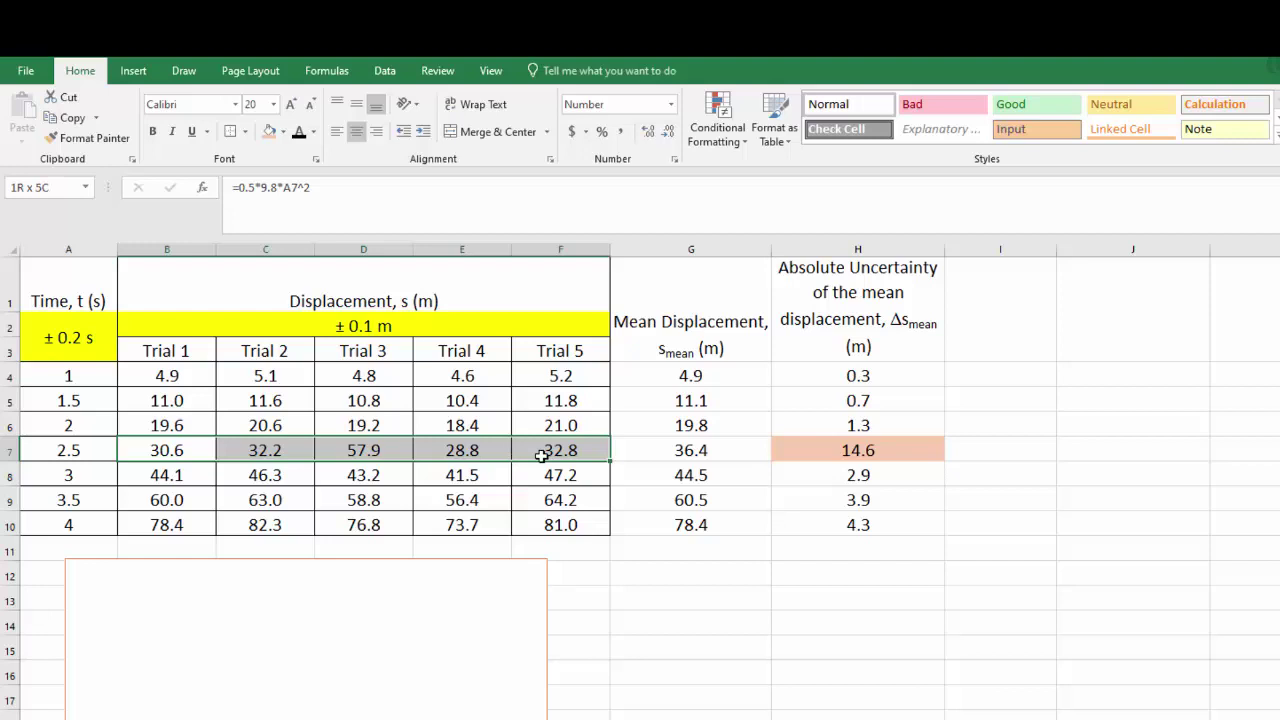
click(379, 445)
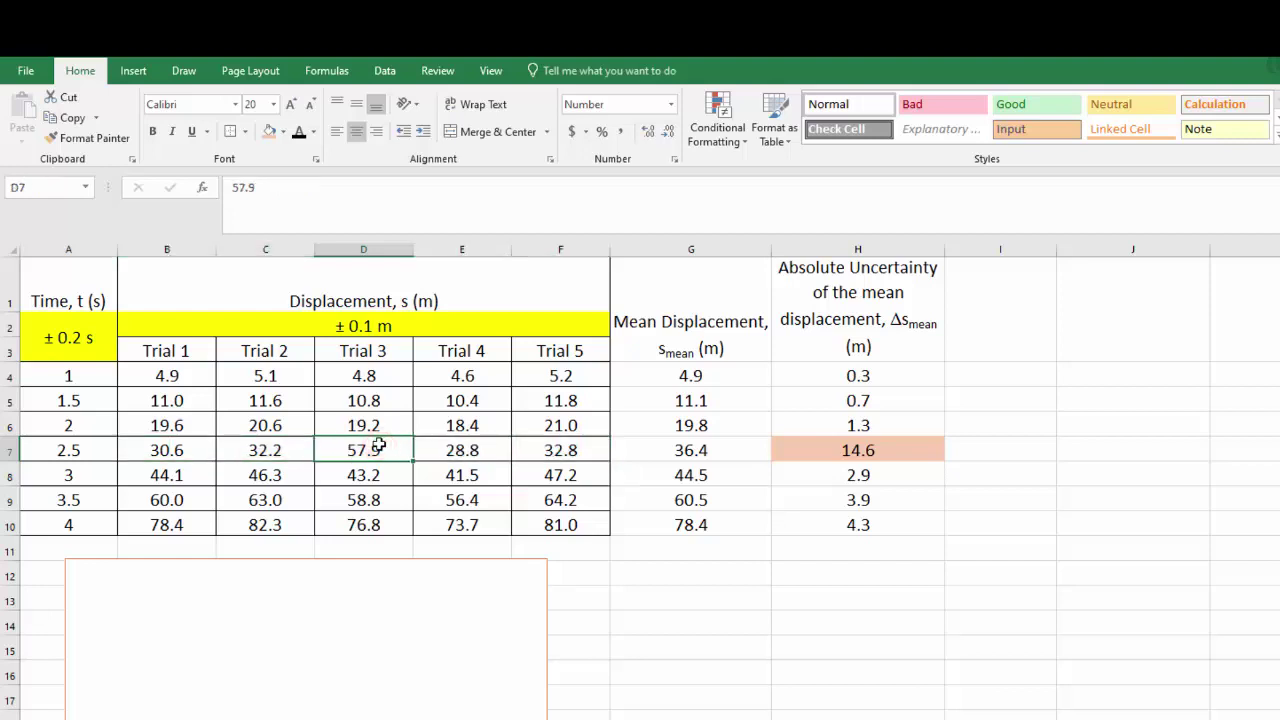
click(268, 131)
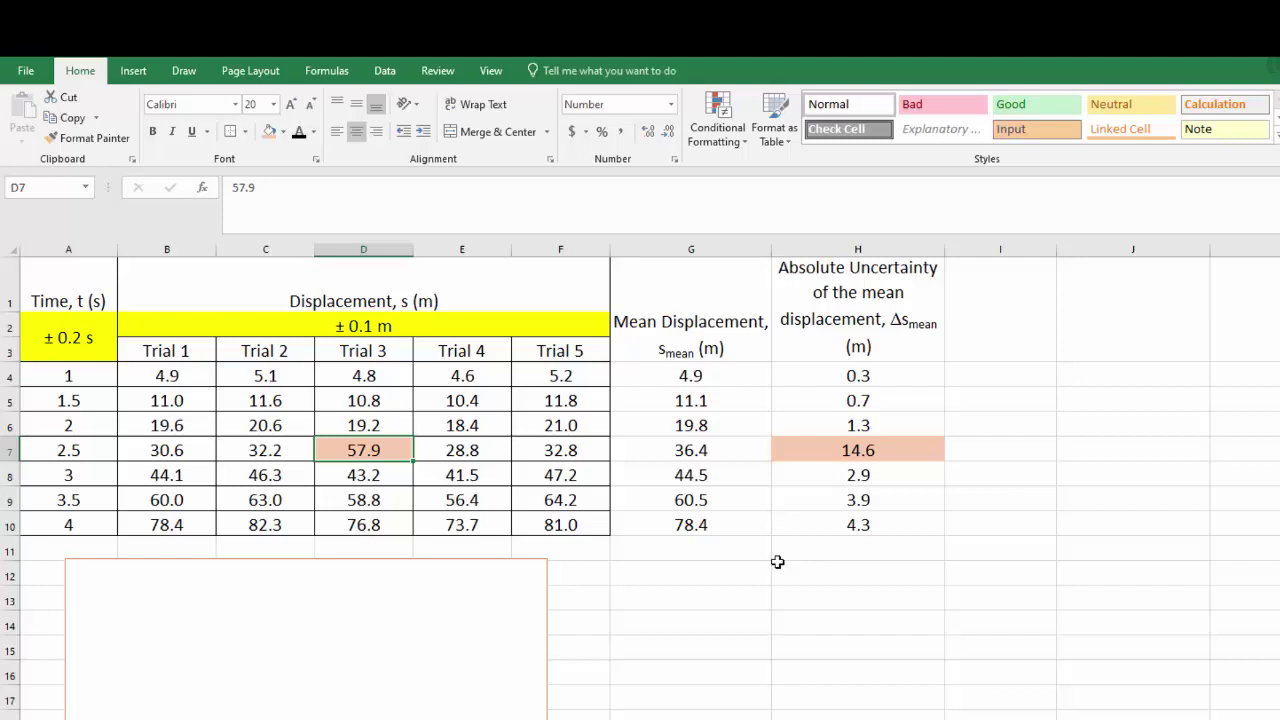
Label G13 'Std' and enter =STDEV.P(B7:F7) in H13, giving 10.81420261.
click(752, 603)
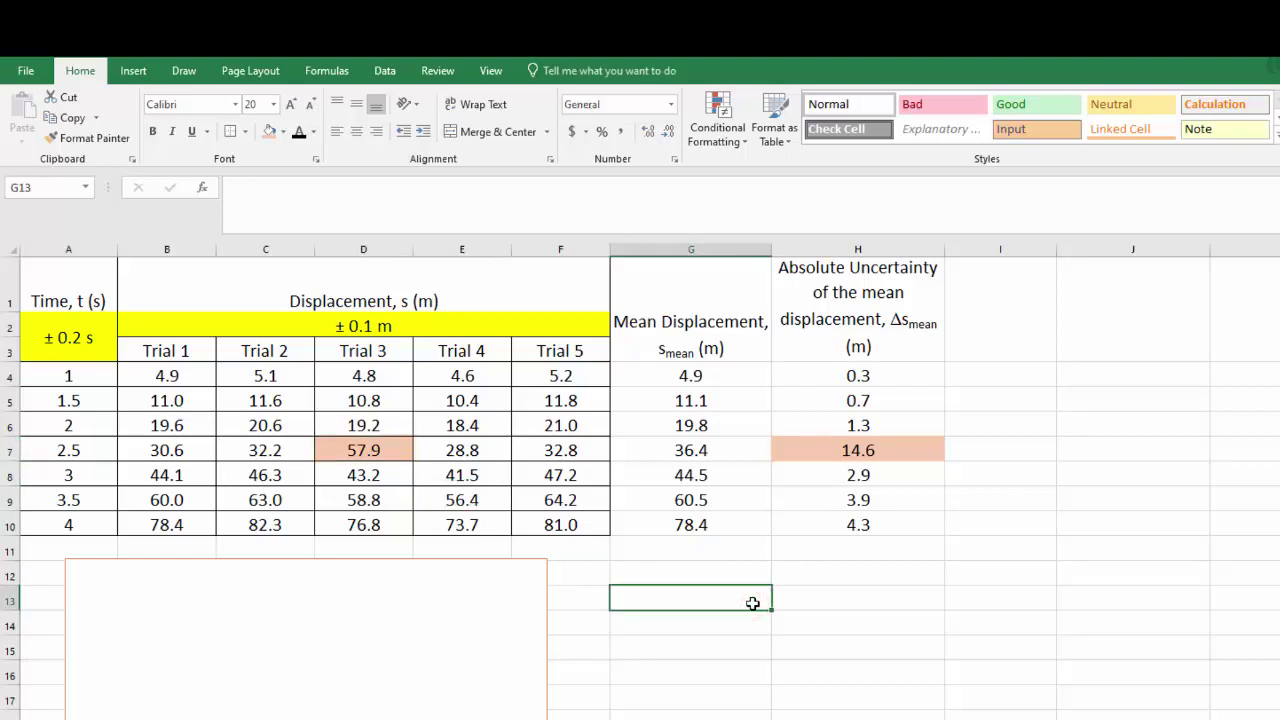
text(st)
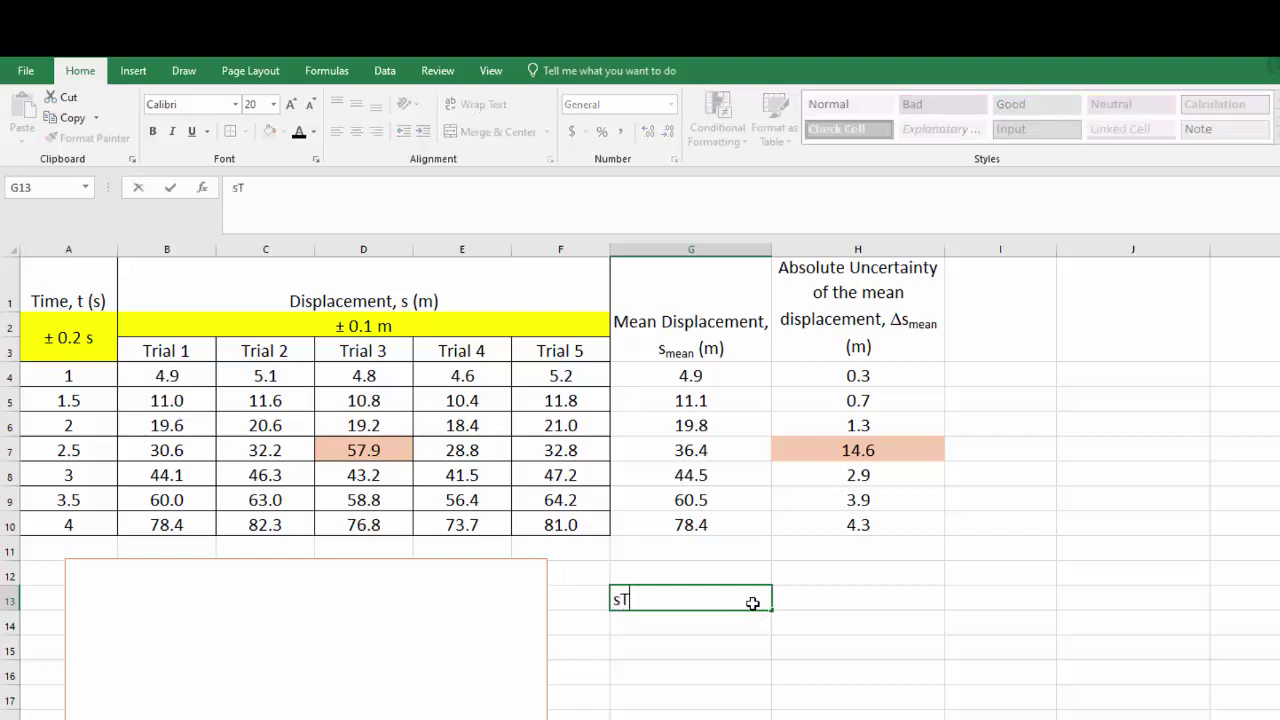
key(BackSpace)
key(BackSpace)
text(Std)
click(892, 607)
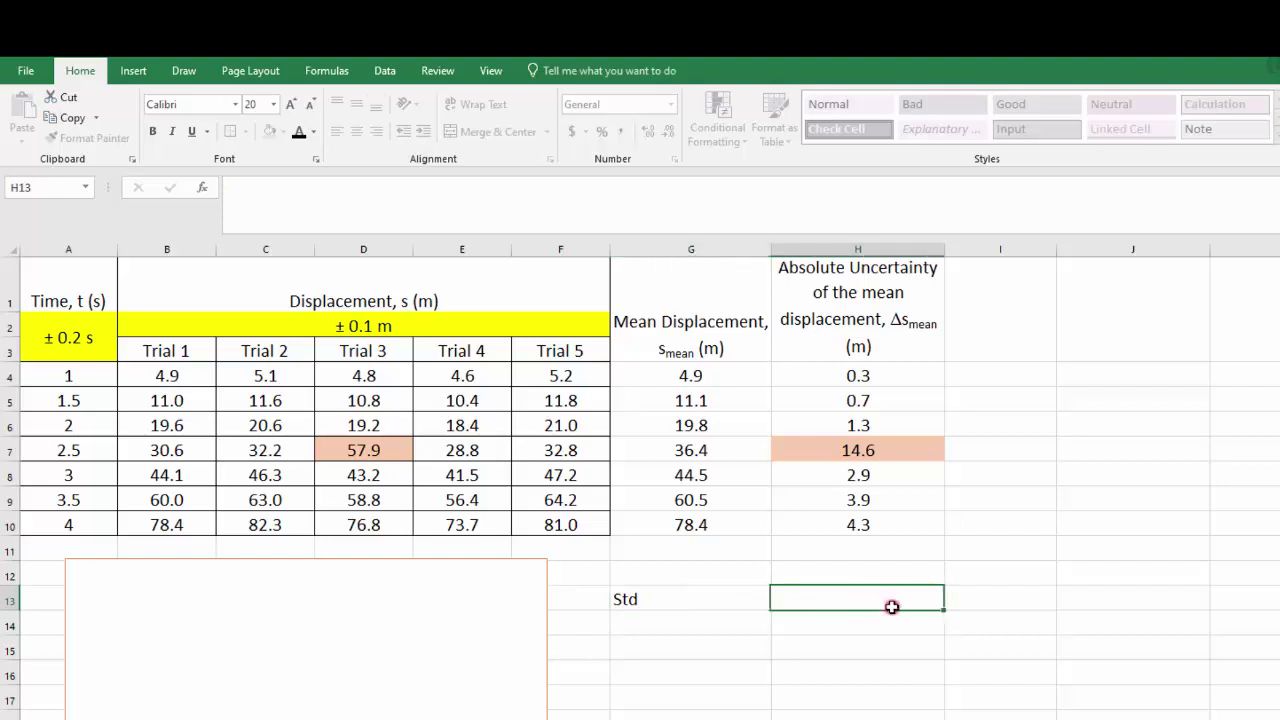
text(=)
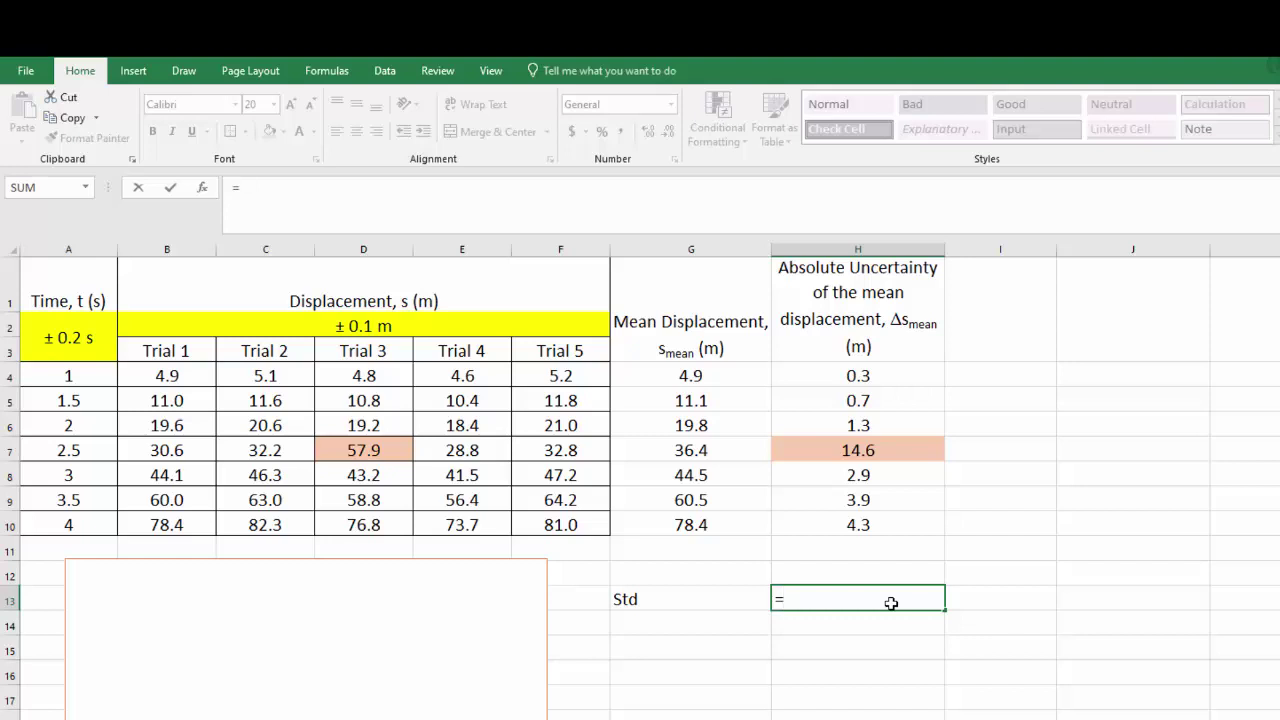
text(STD)
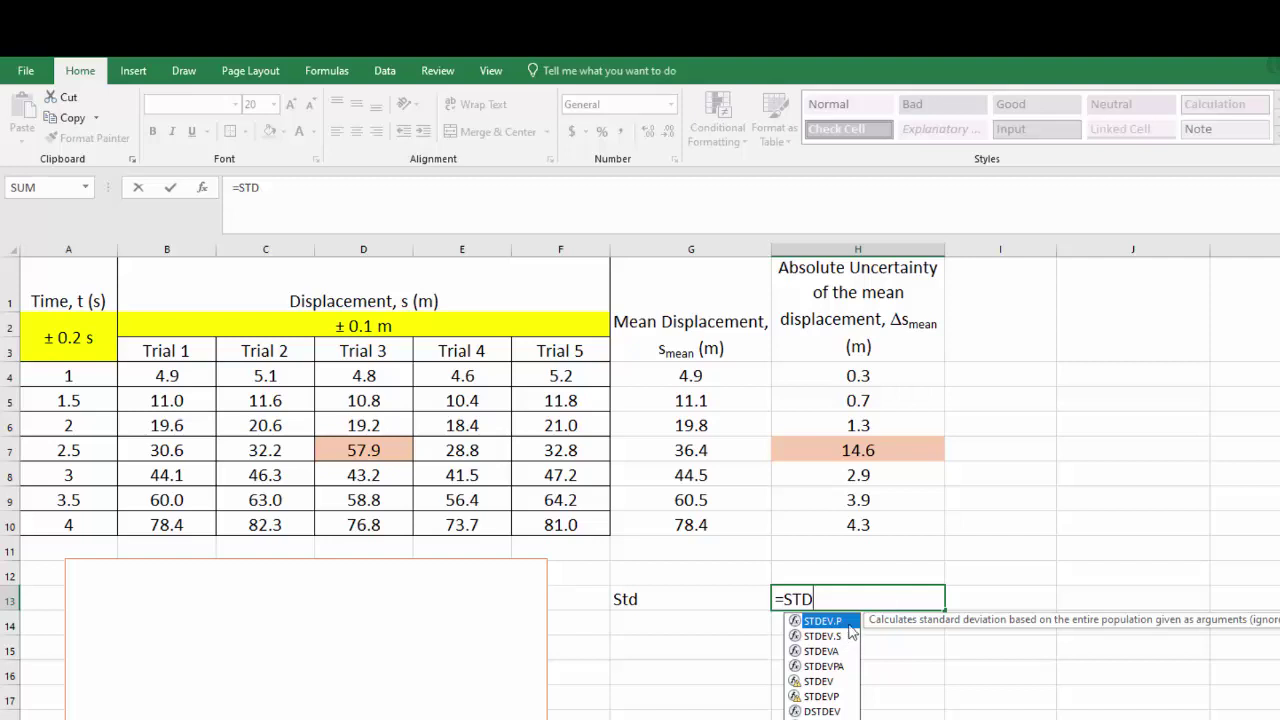
double_click(846, 621)
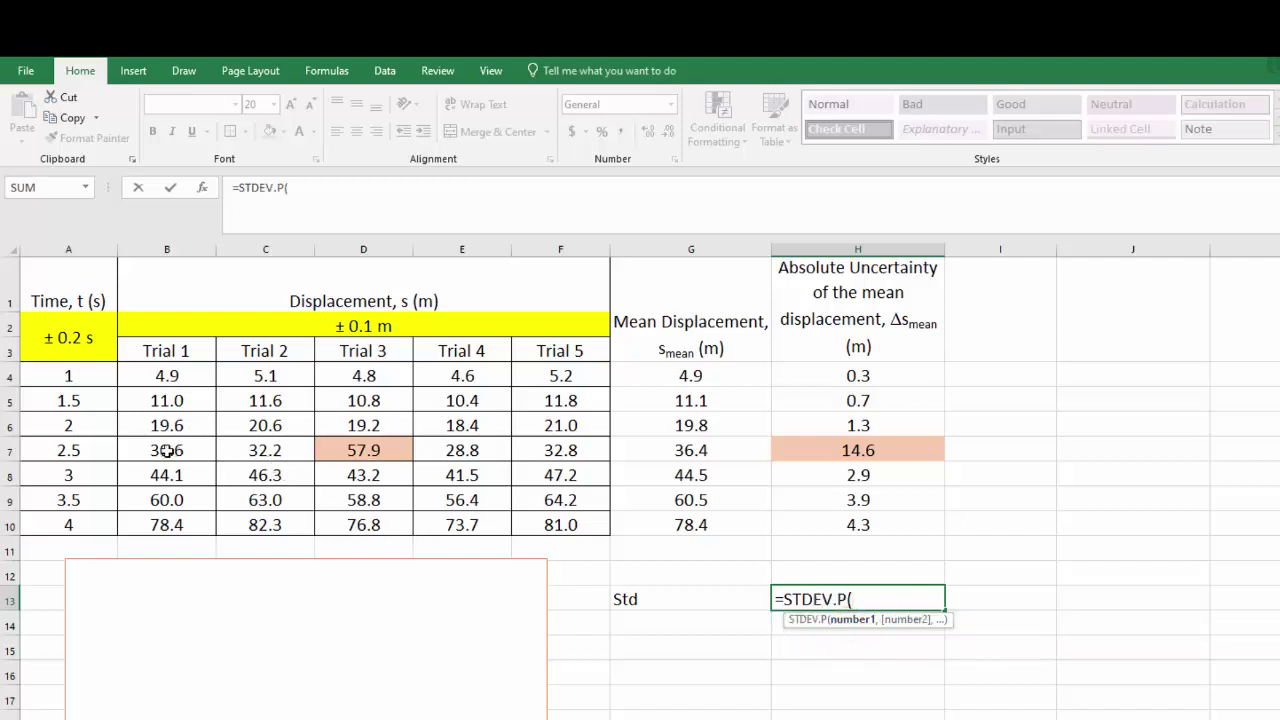
drag(166, 451, 568, 458)
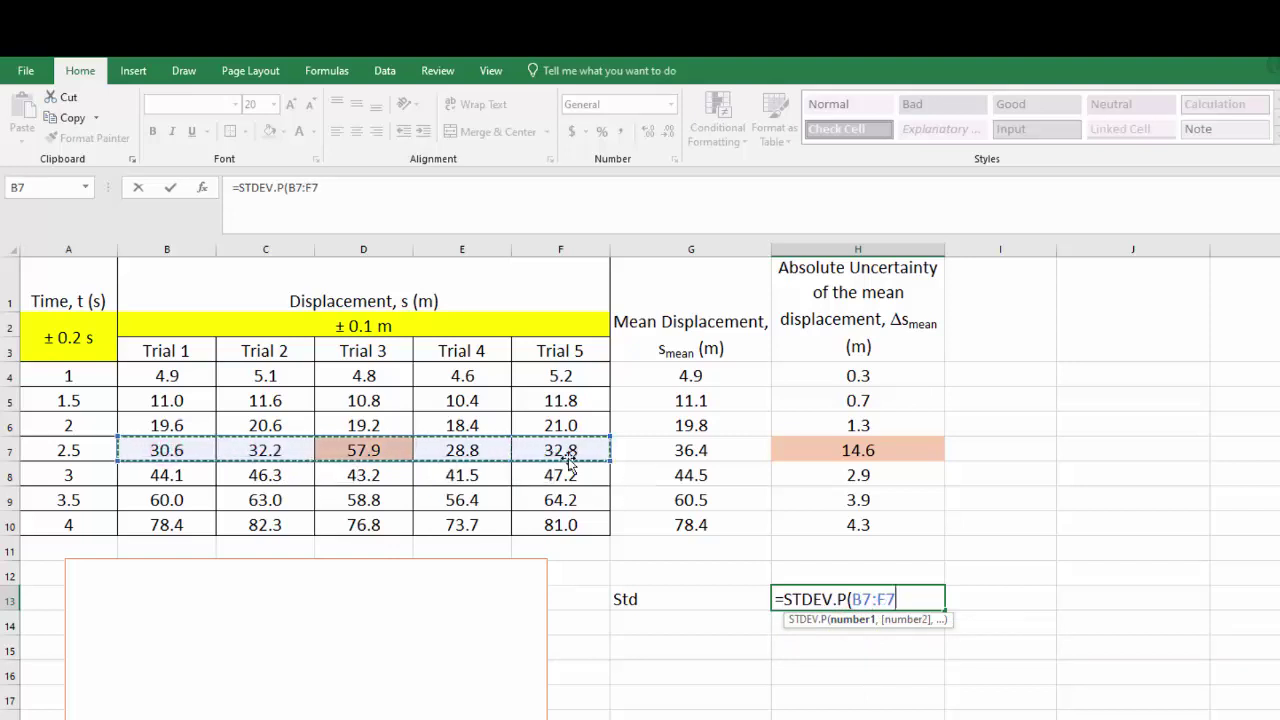
text())
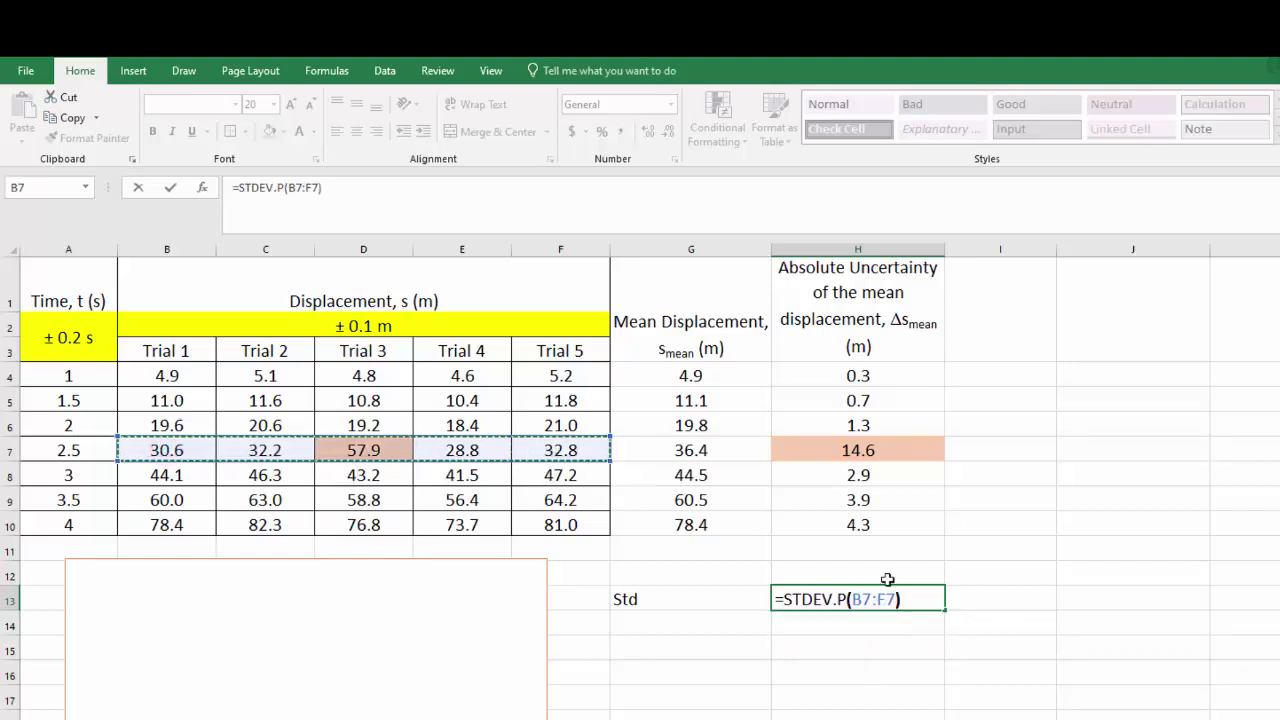
key(Return)
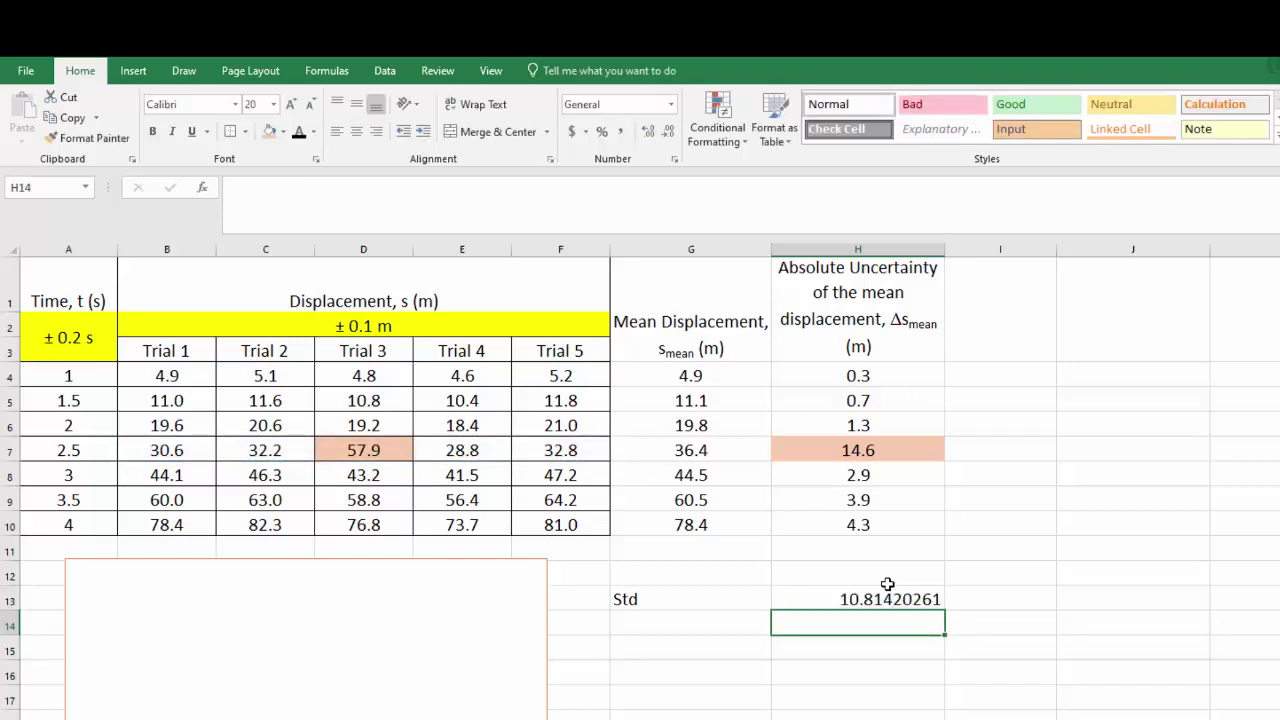
Label G14 '1 Std away from mean' and enter =H13+G7 in H14, giving 47.3.
click(690, 630)
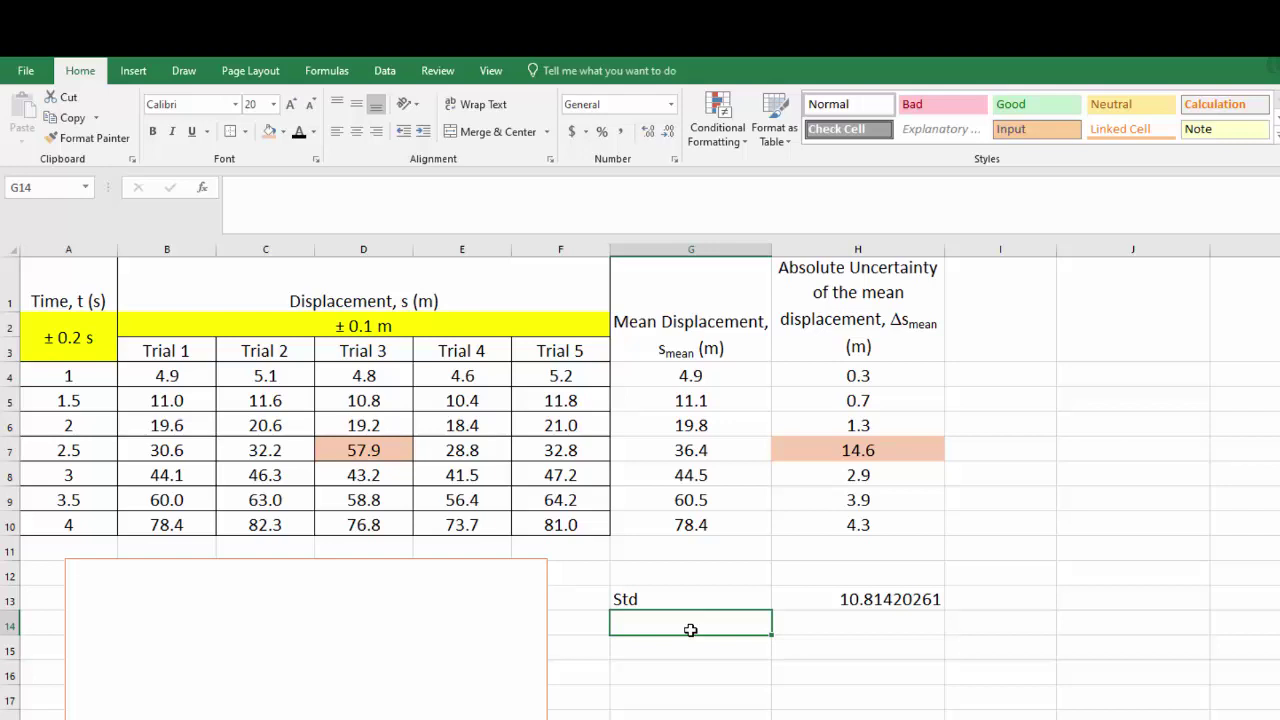
text(1 St)
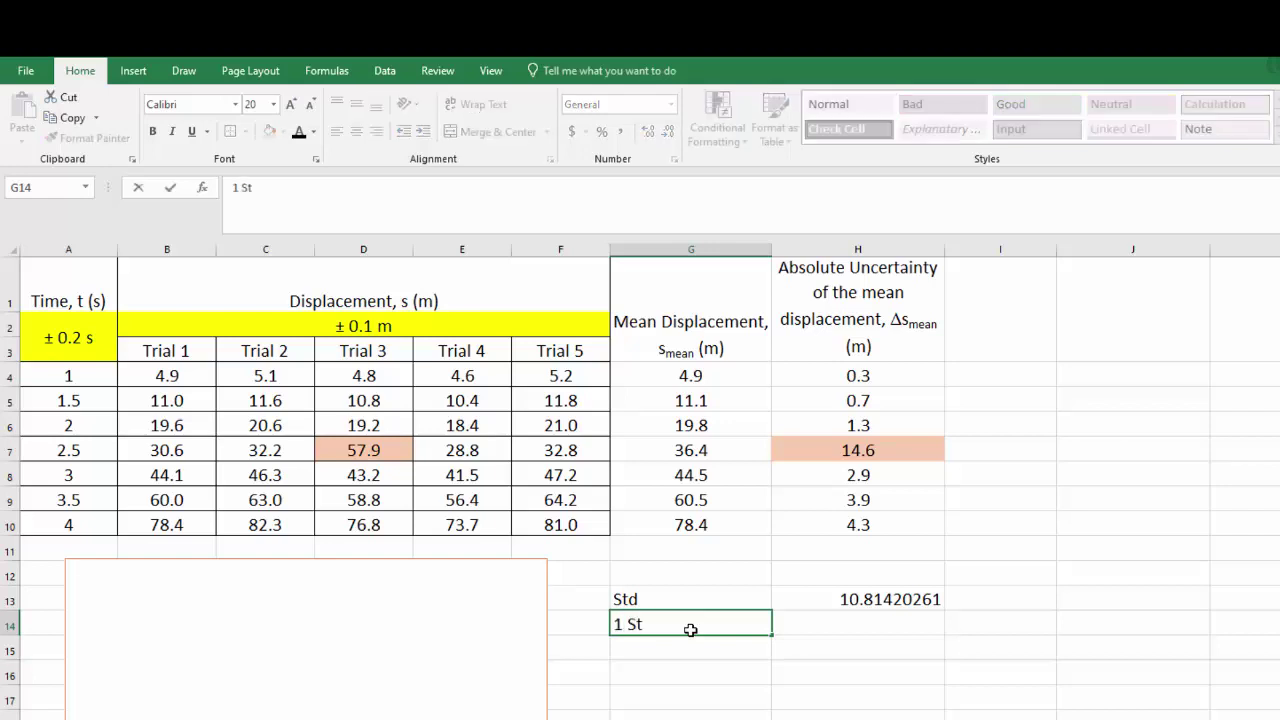
text(d away frommea)
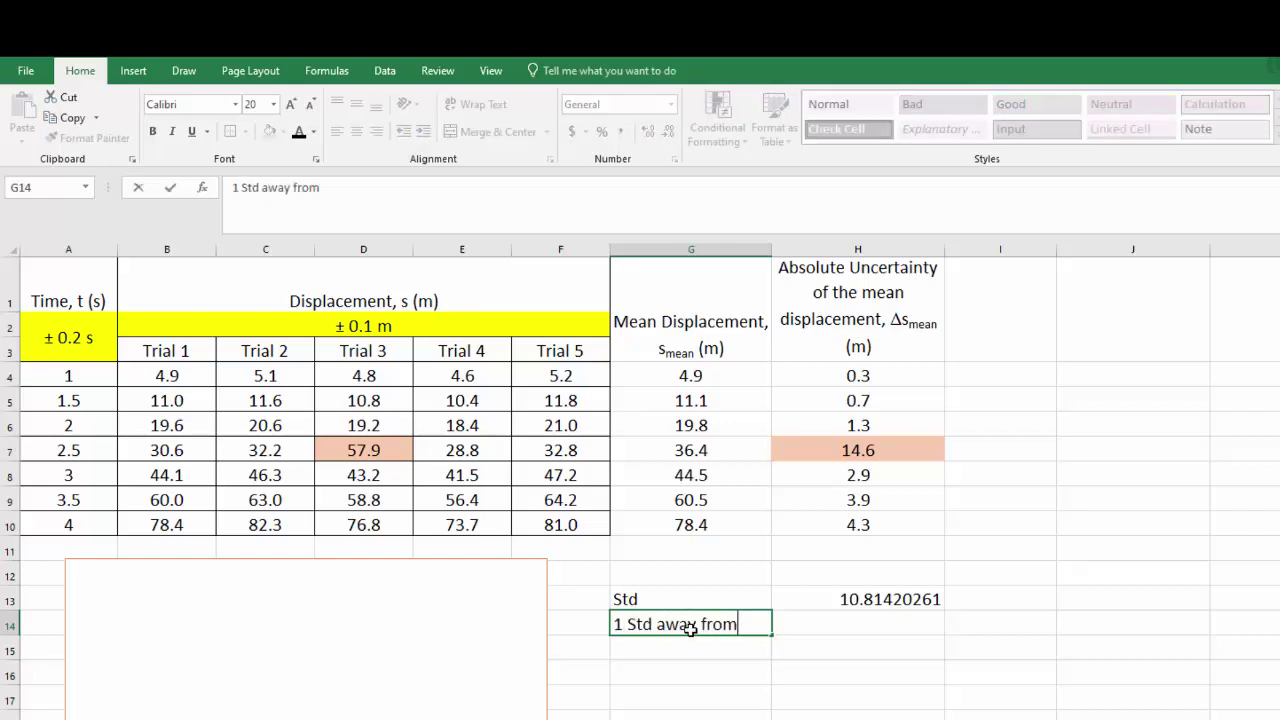
key(BackSpace)
key(BackSpace)
key(BackSpace)
text(mean)
click(869, 627)
click(923, 617)
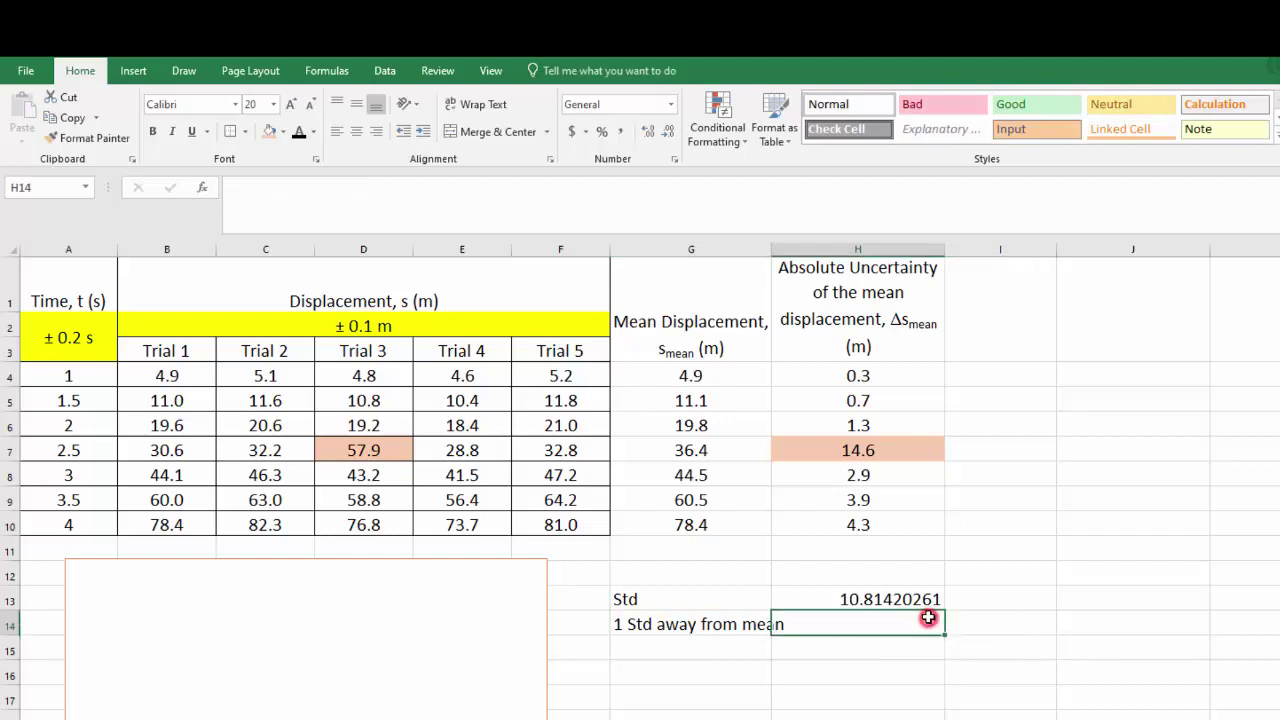
text(=)
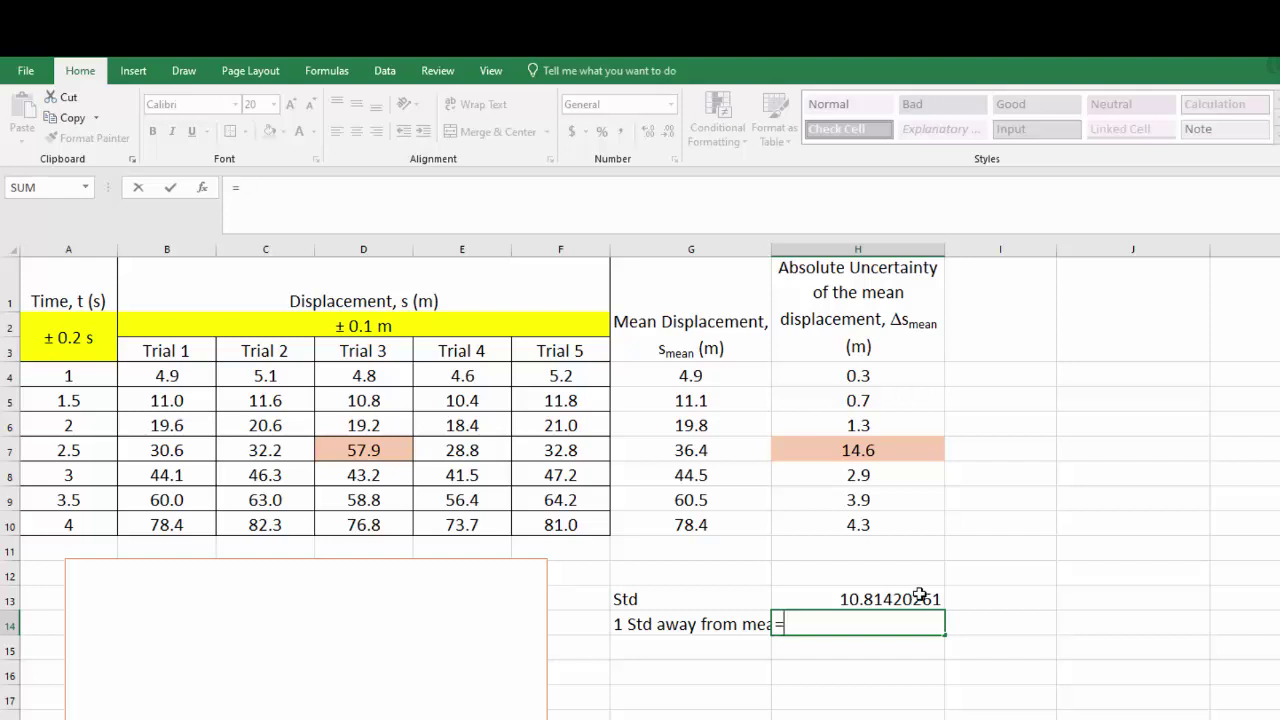
click(919, 595)
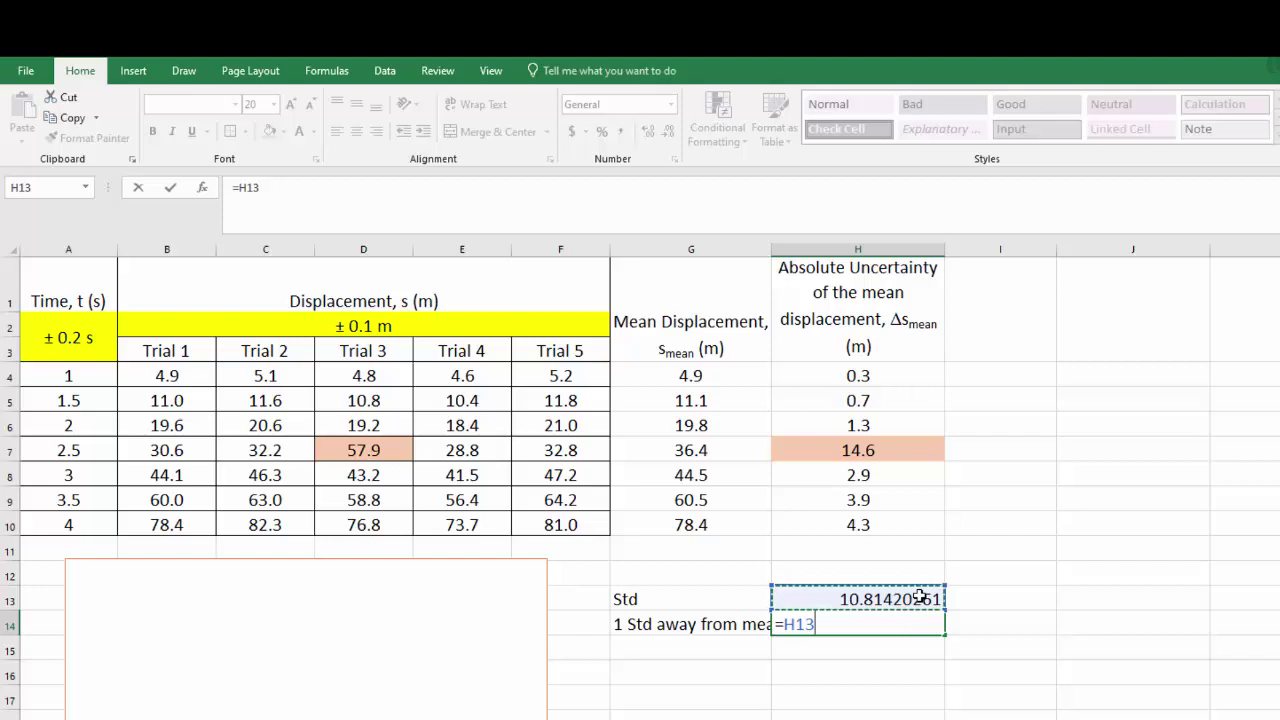
text(+)
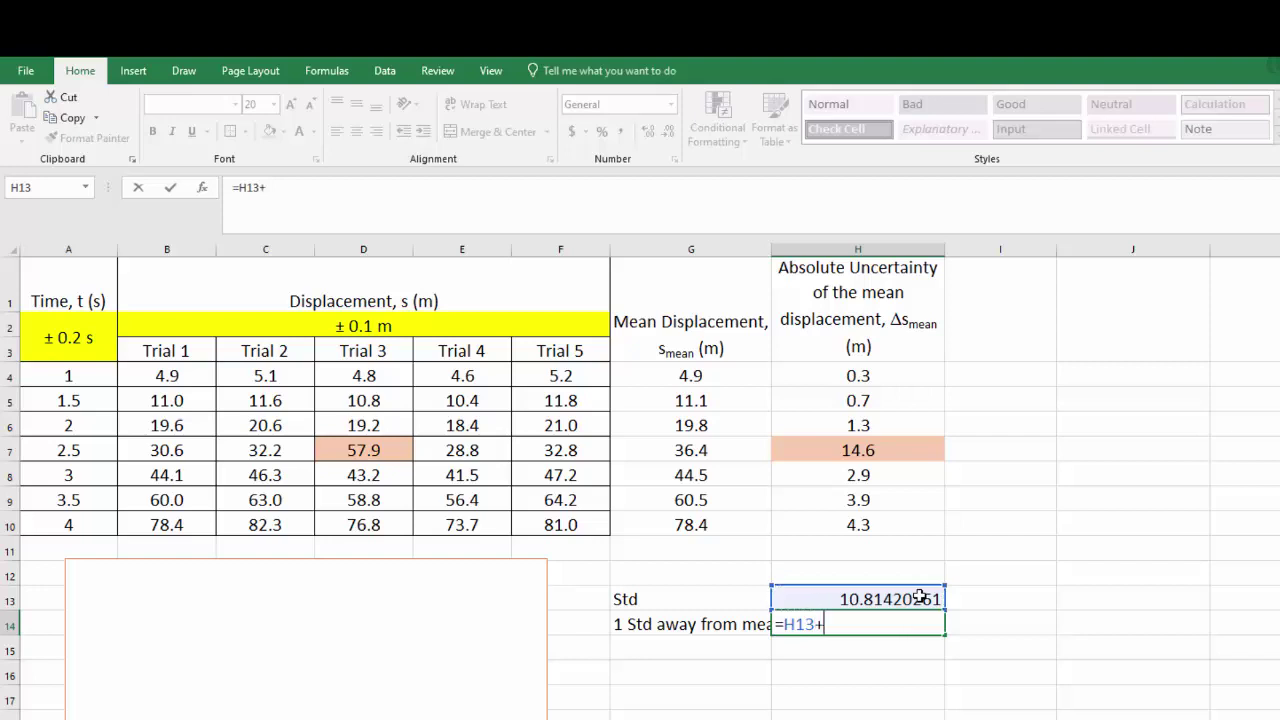
click(752, 445)
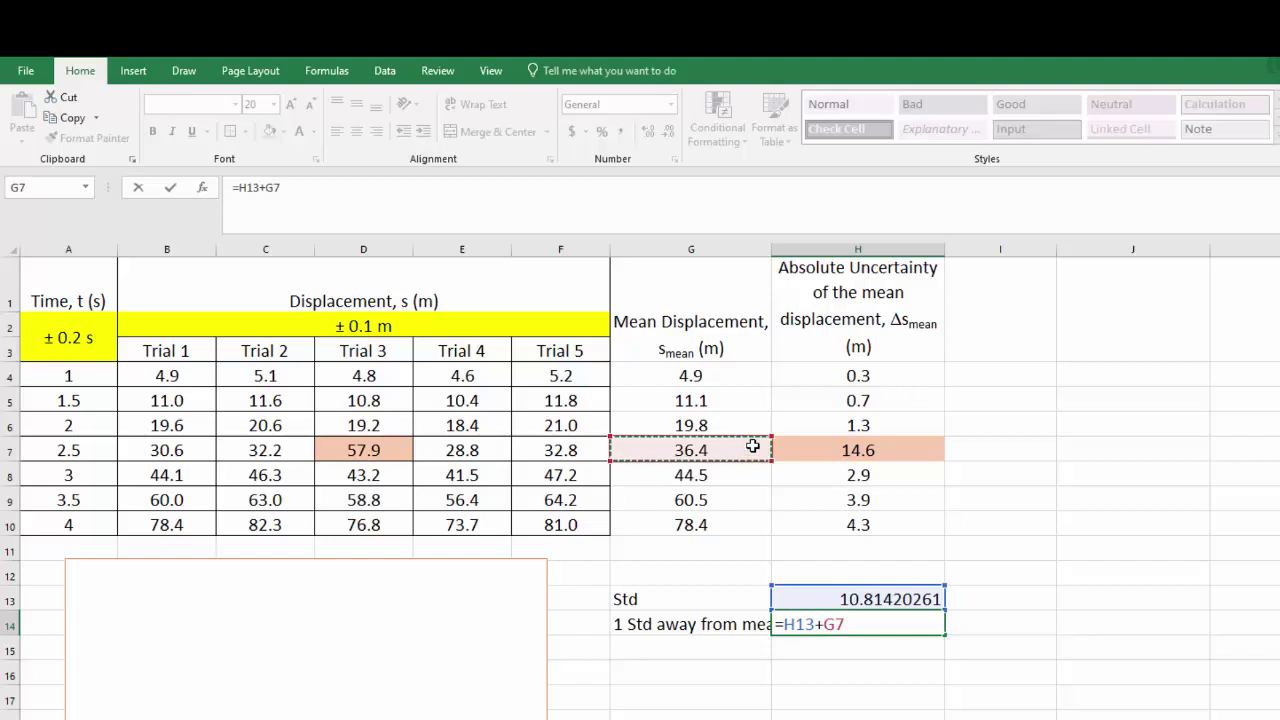
key(Return)
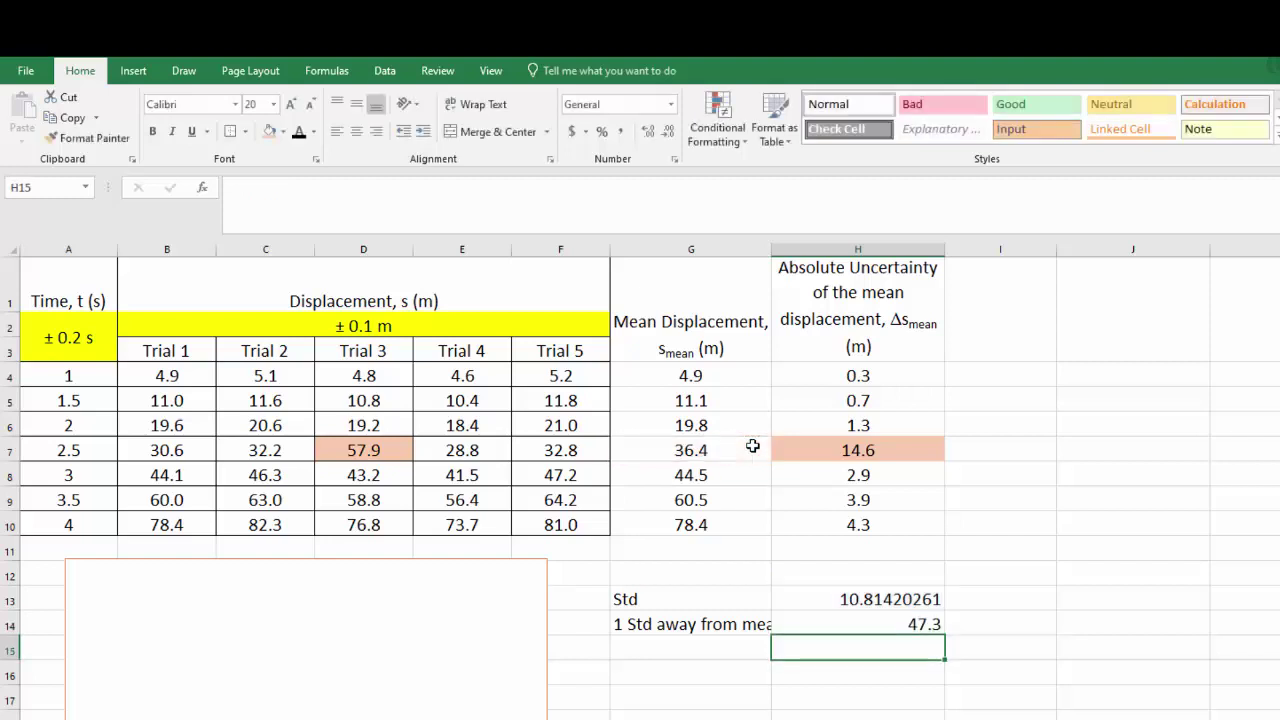
click(889, 627)
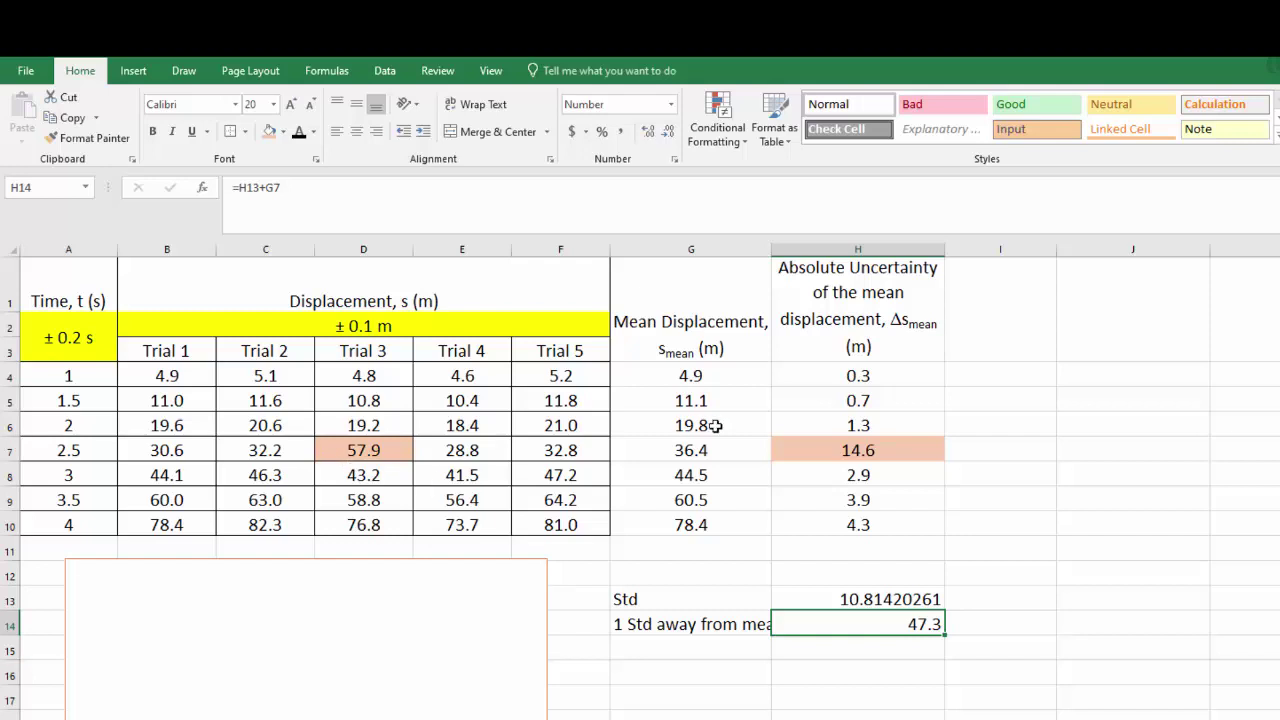
Change G7 to =AVERAGE(B7:C7,E7:F7) so the 2.5 s mean becomes 31.1.
click(731, 448)
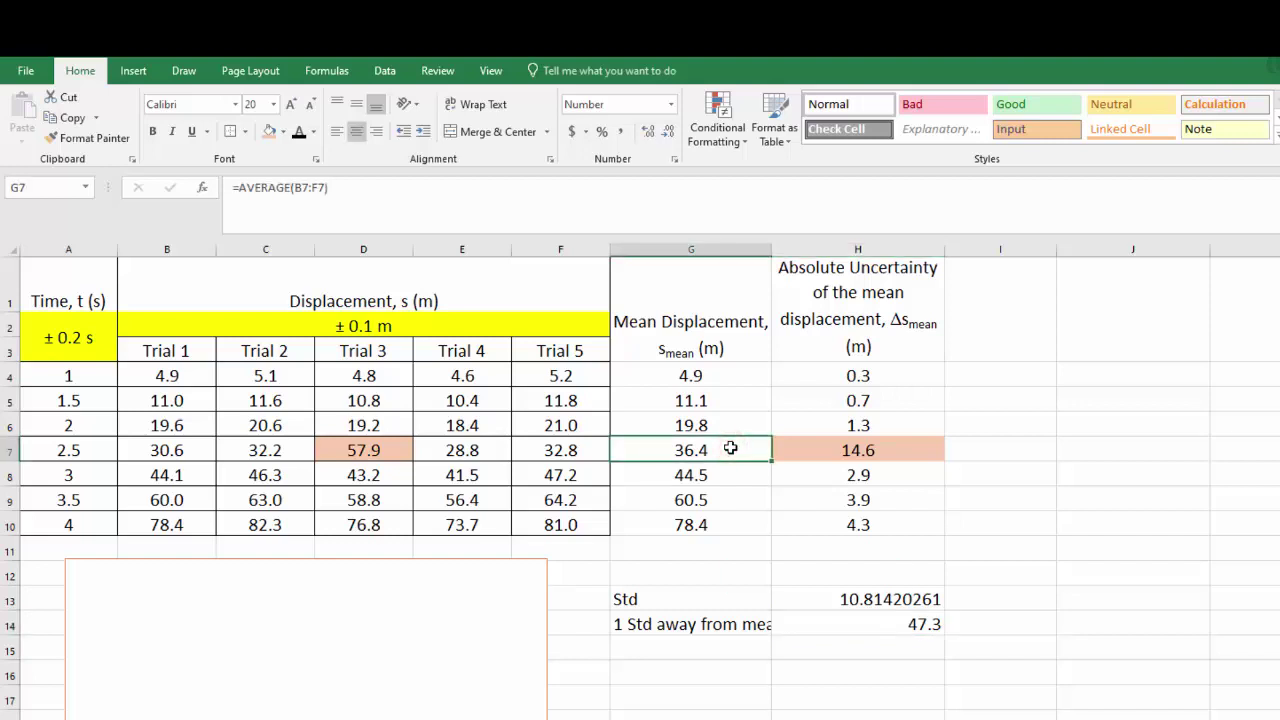
double_click(731, 448)
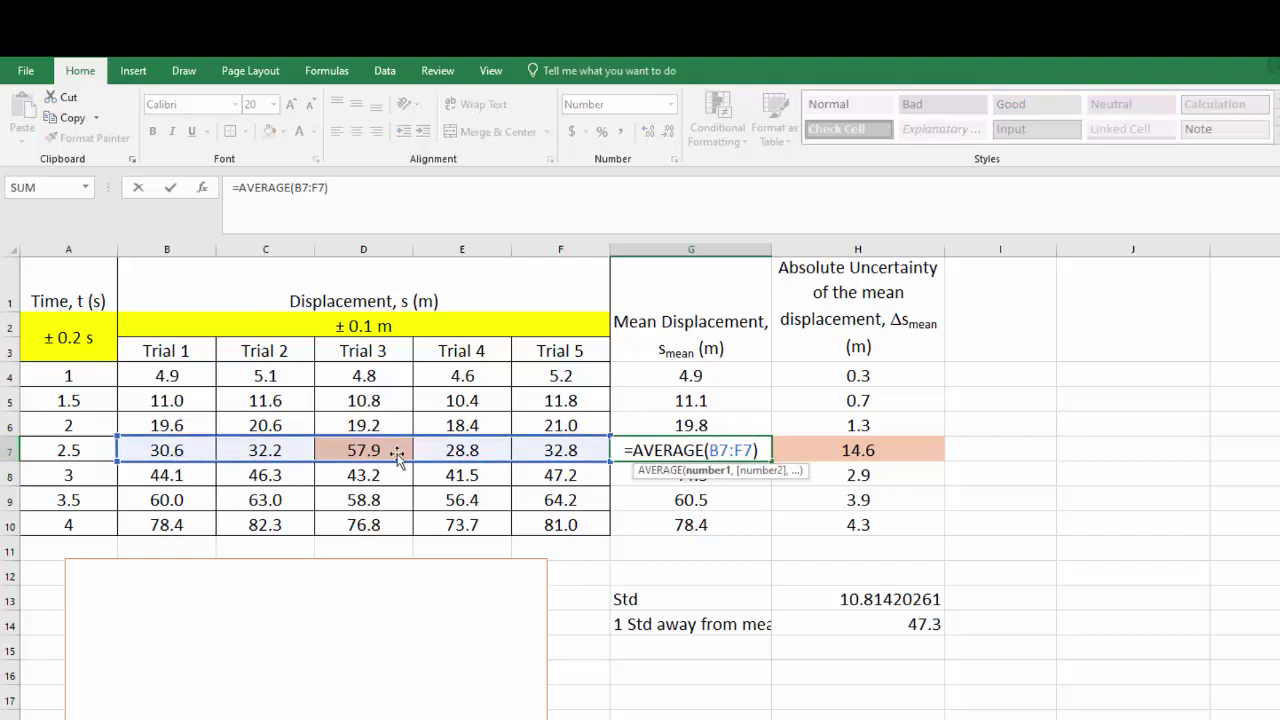
click(750, 448)
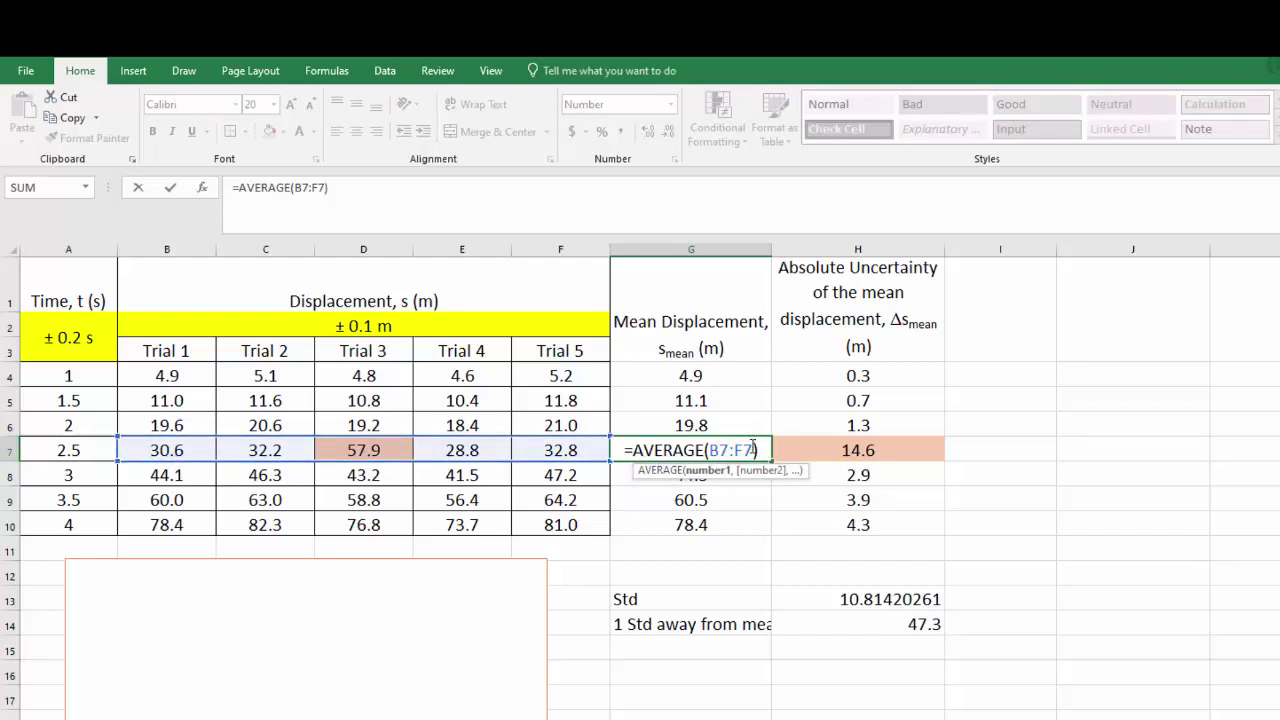
drag(746, 448, 710, 450)
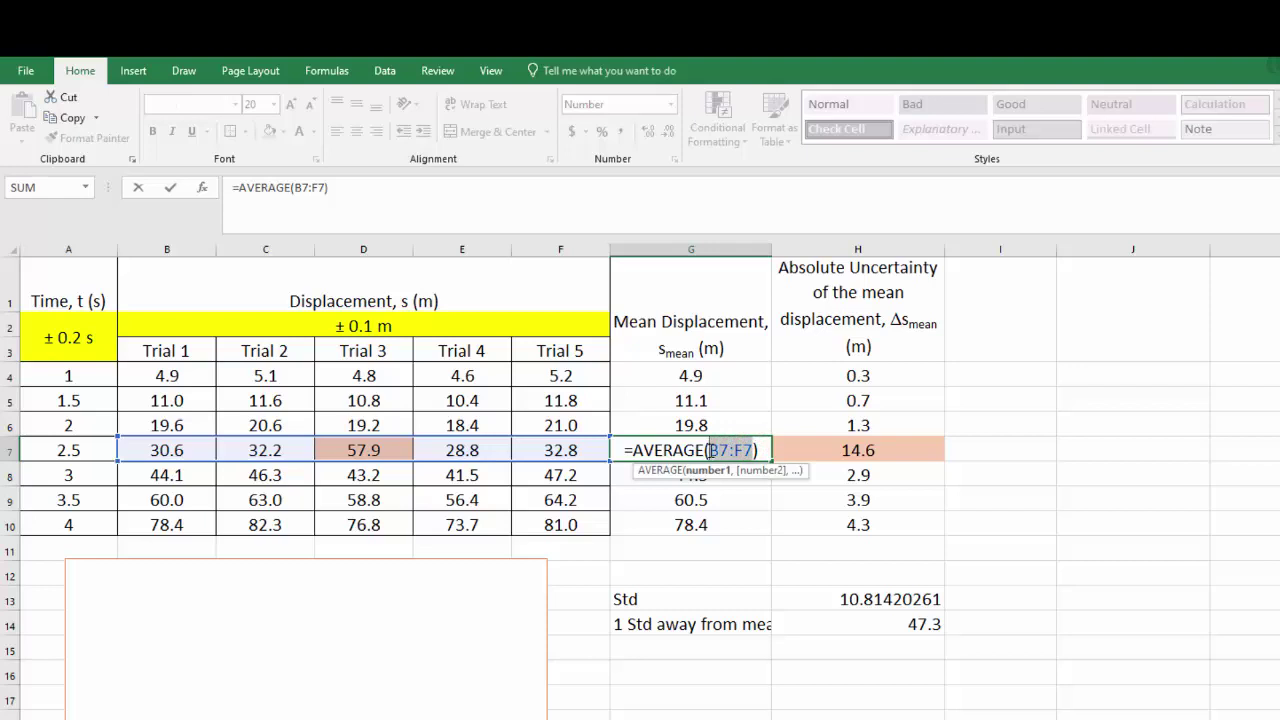
key(BackSpace)
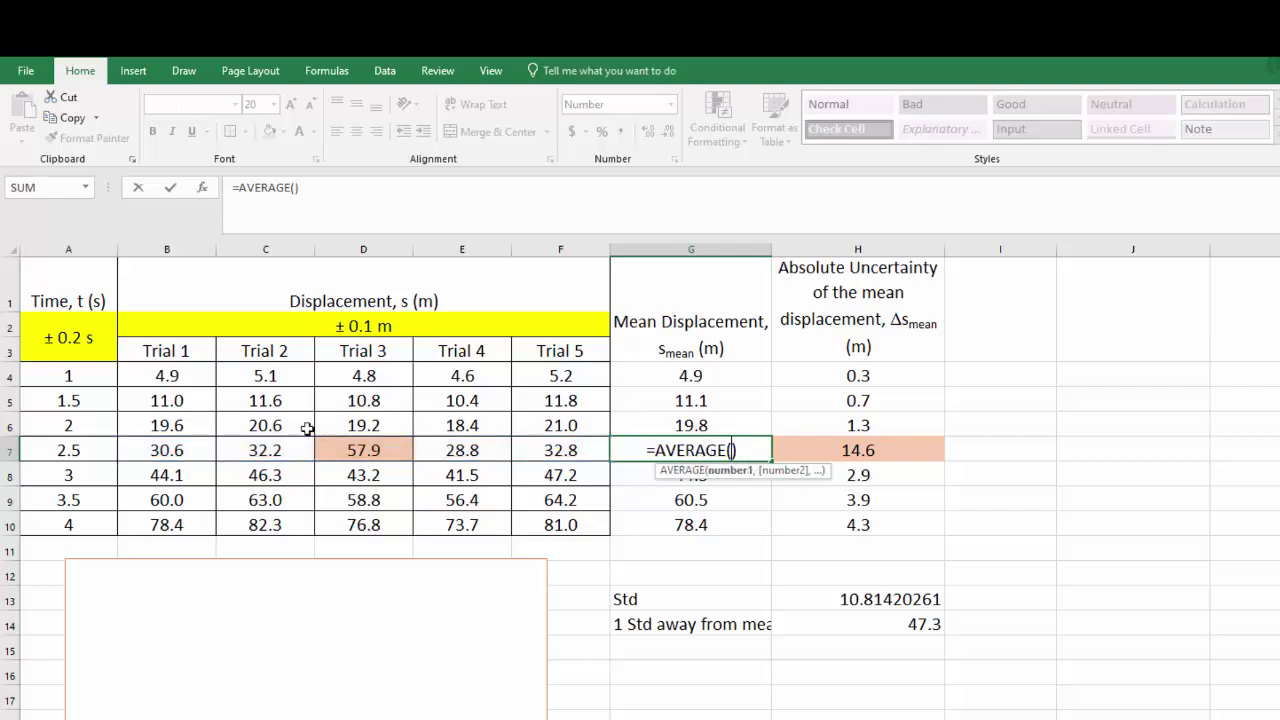
drag(161, 445, 270, 450)
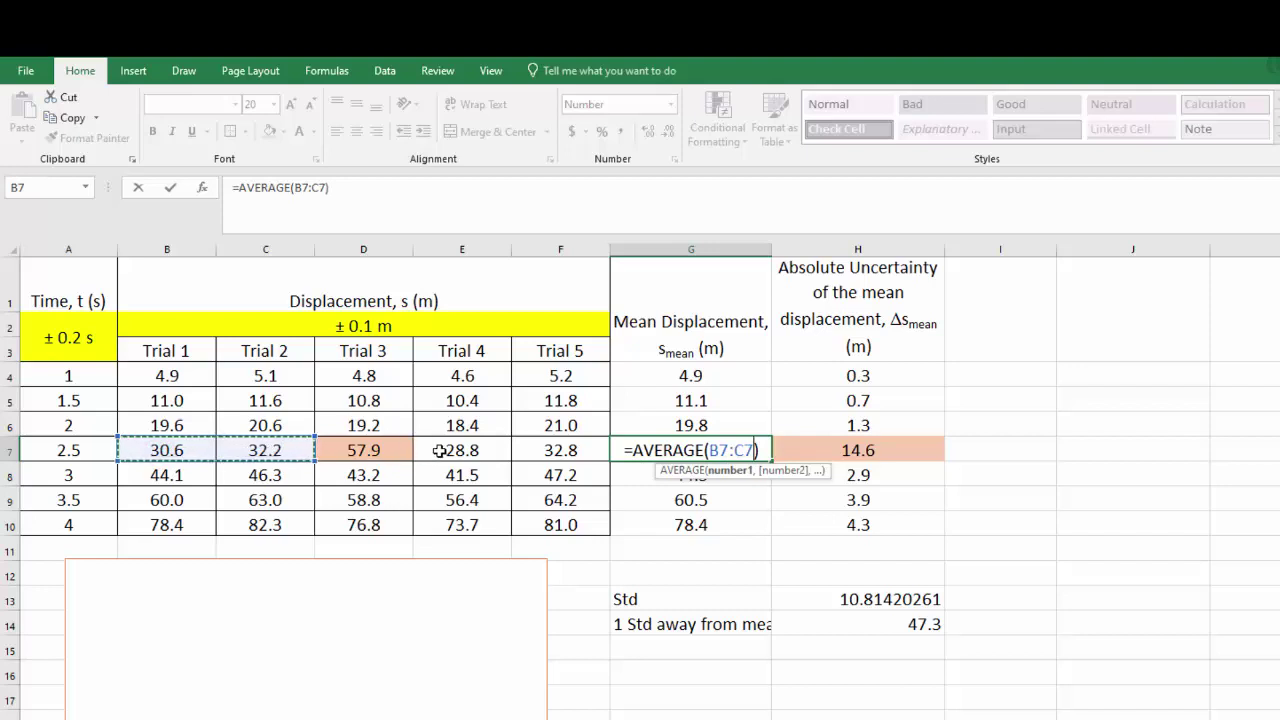
drag(449, 452, 558, 453)
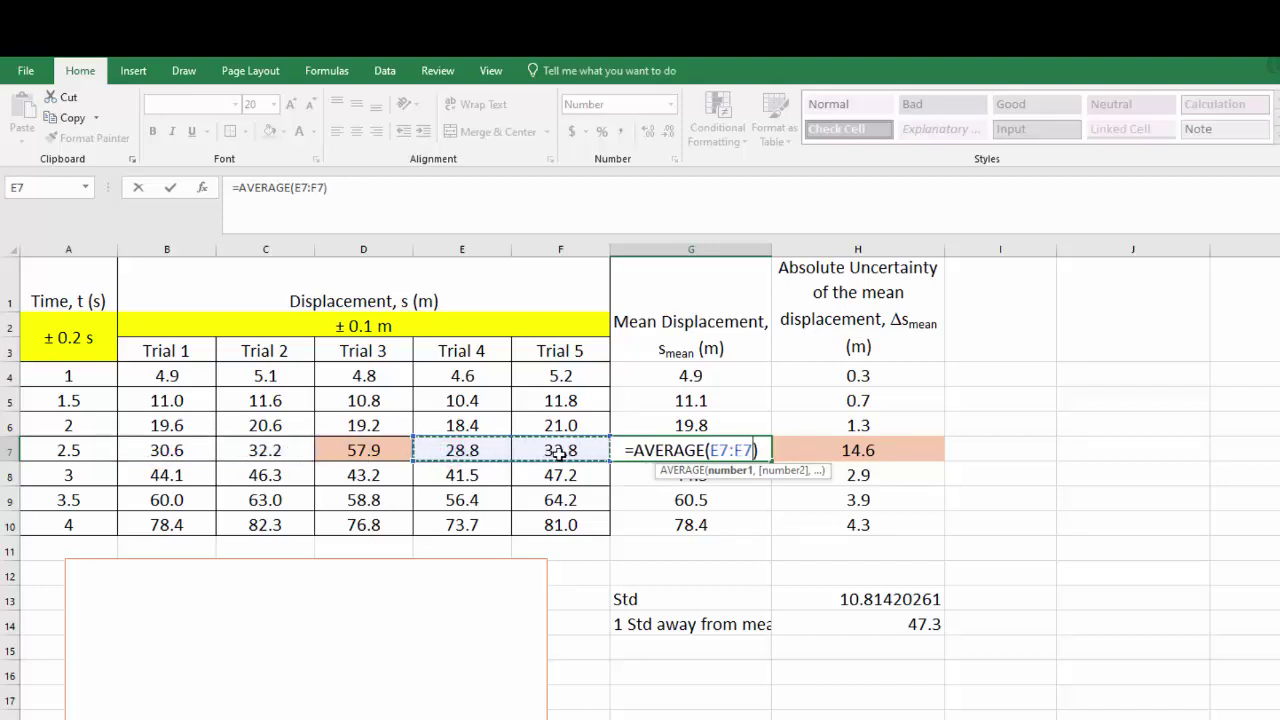
click(150, 450)
drag(255, 450, 288, 446)
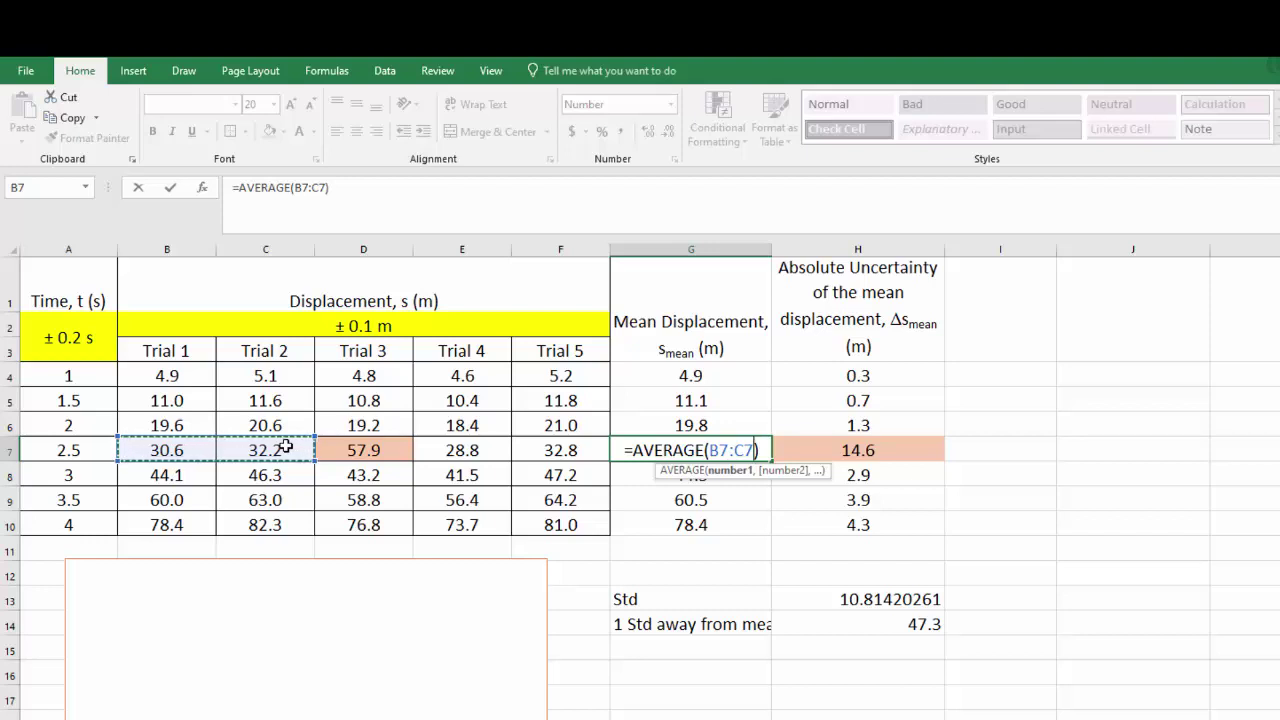
text(,)
click(443, 447)
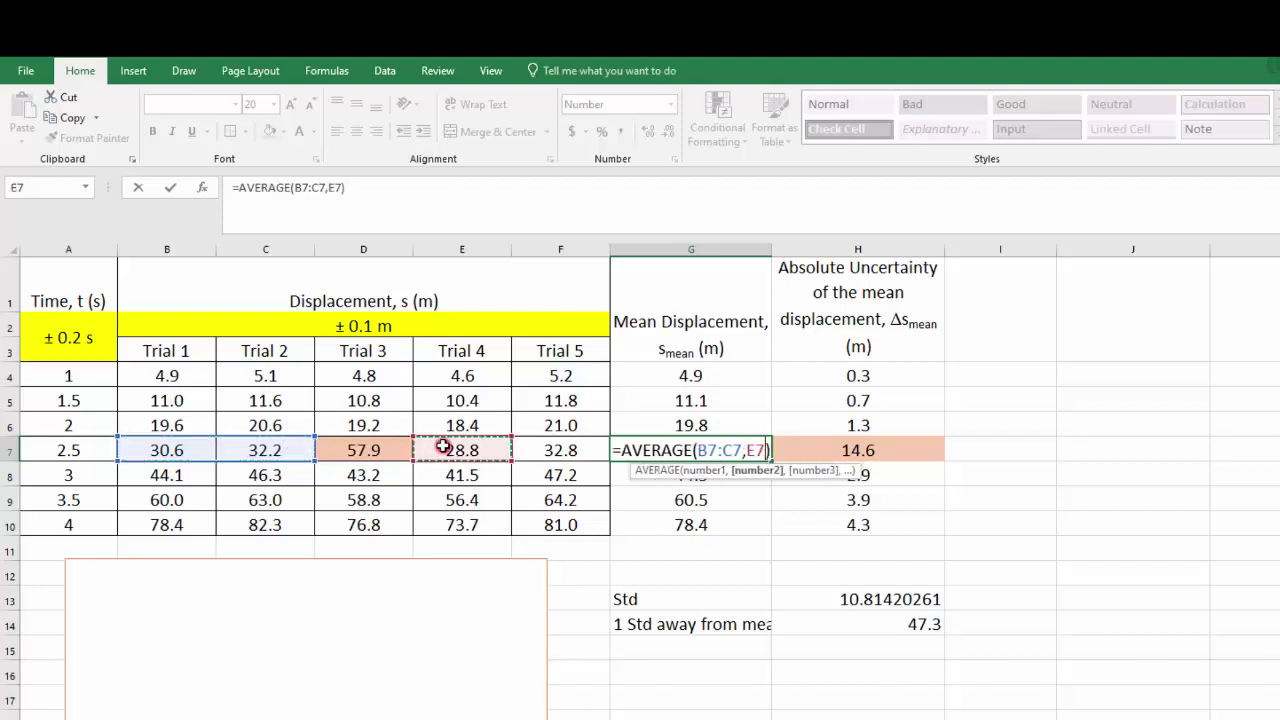
drag(463, 447, 548, 447)
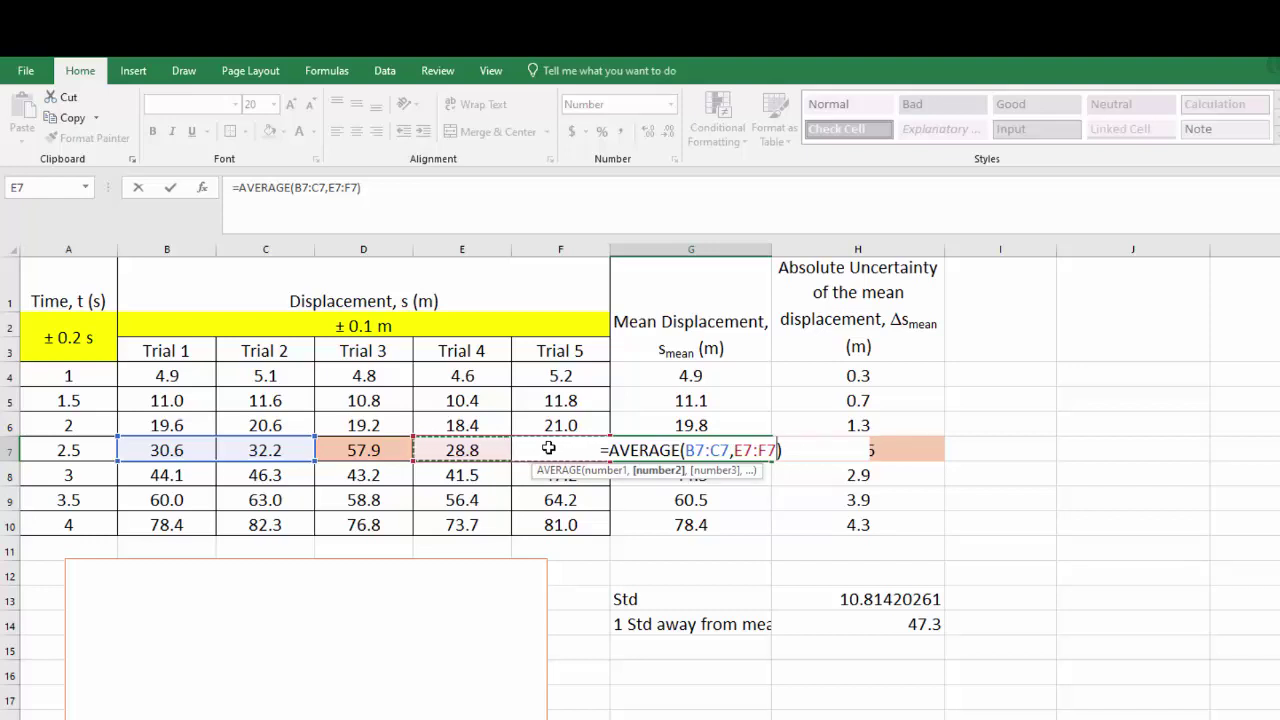
key(Return)
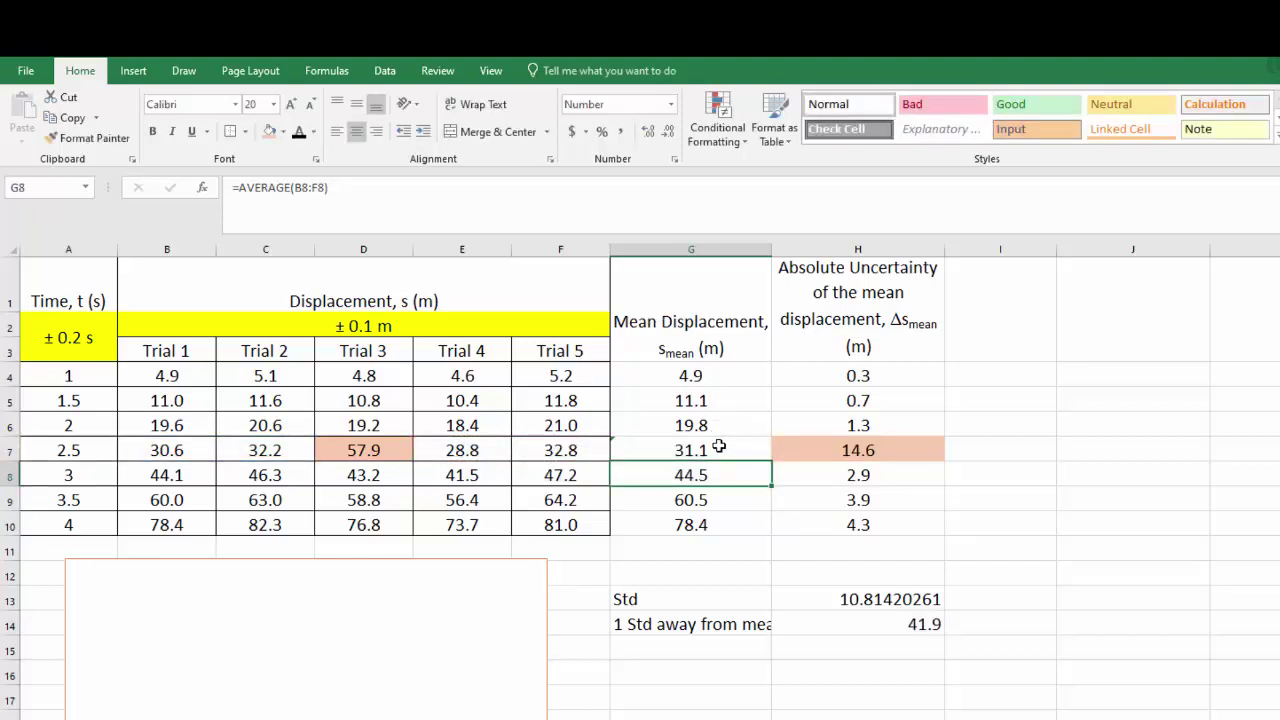
Ignore the inconsistent-formula error on G7's new mean, then select H7.
click(618, 443)
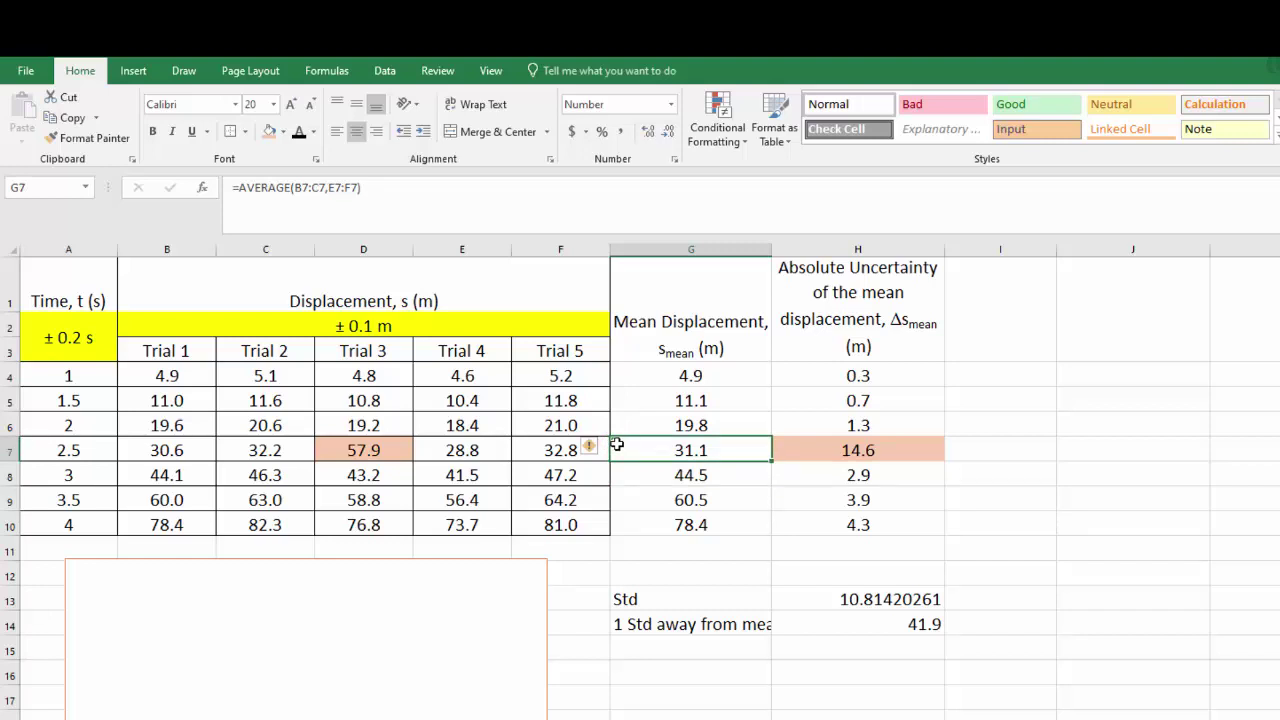
click(595, 450)
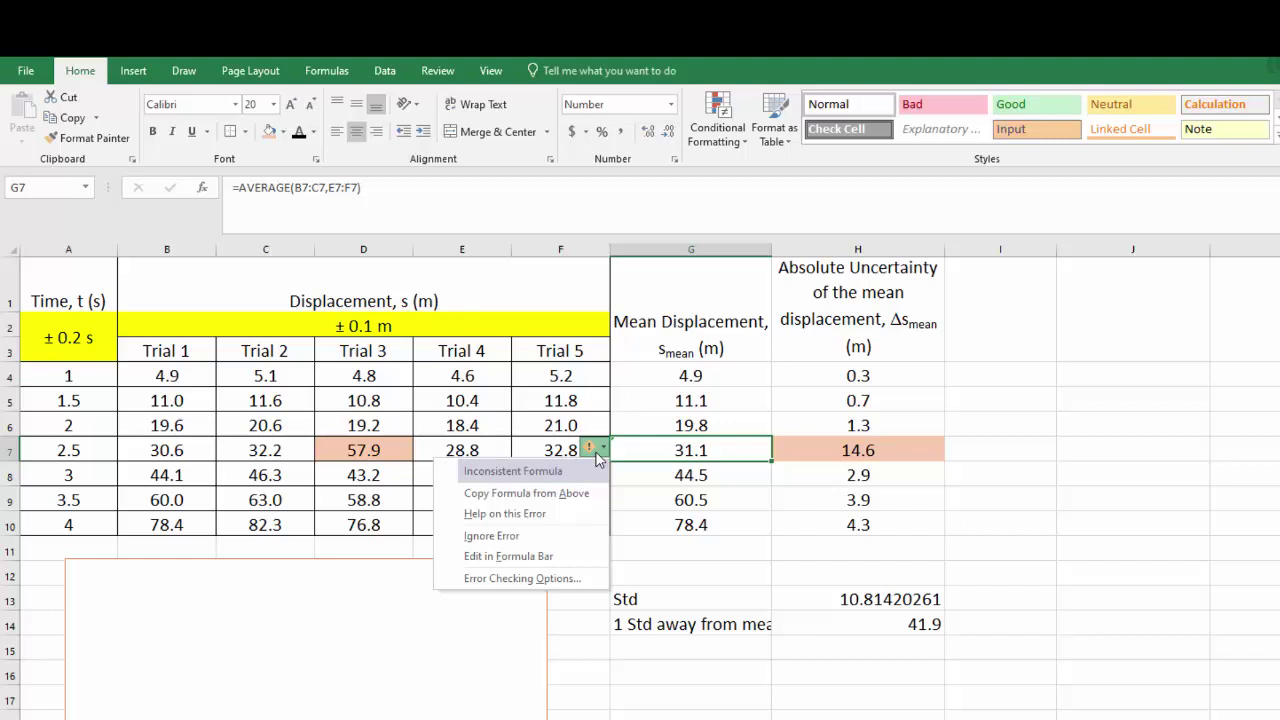
click(548, 535)
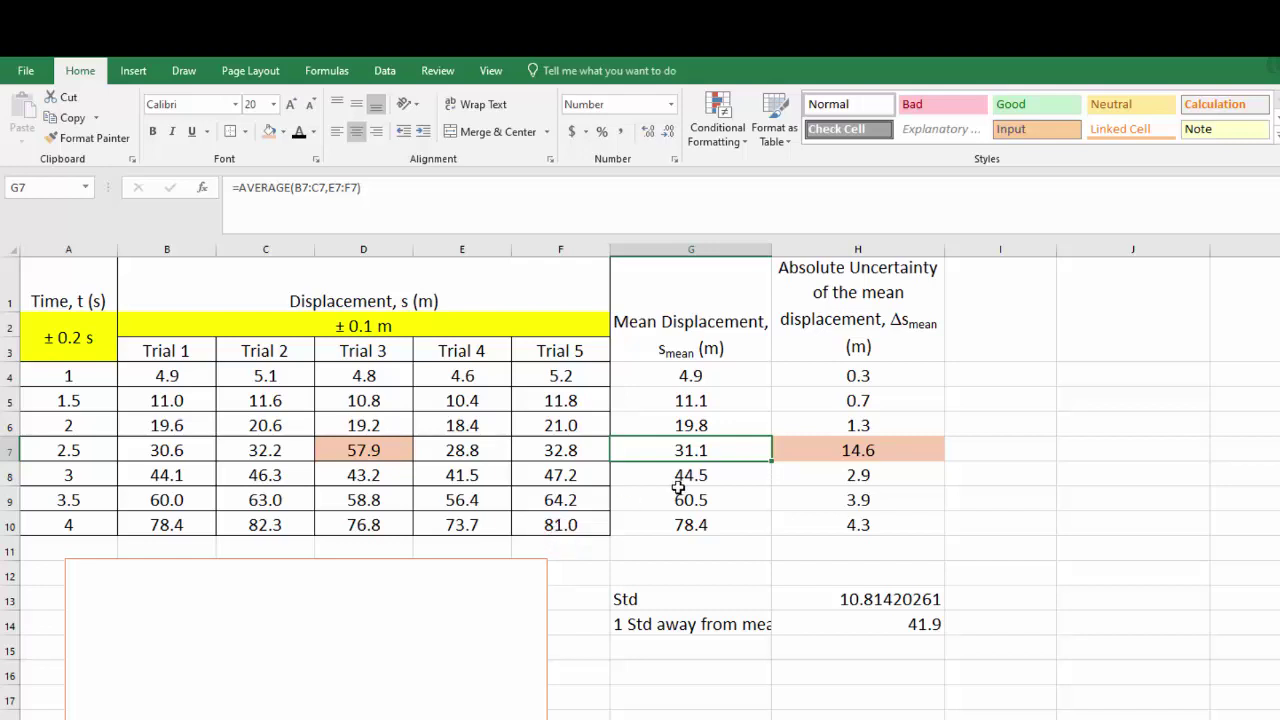
click(848, 451)
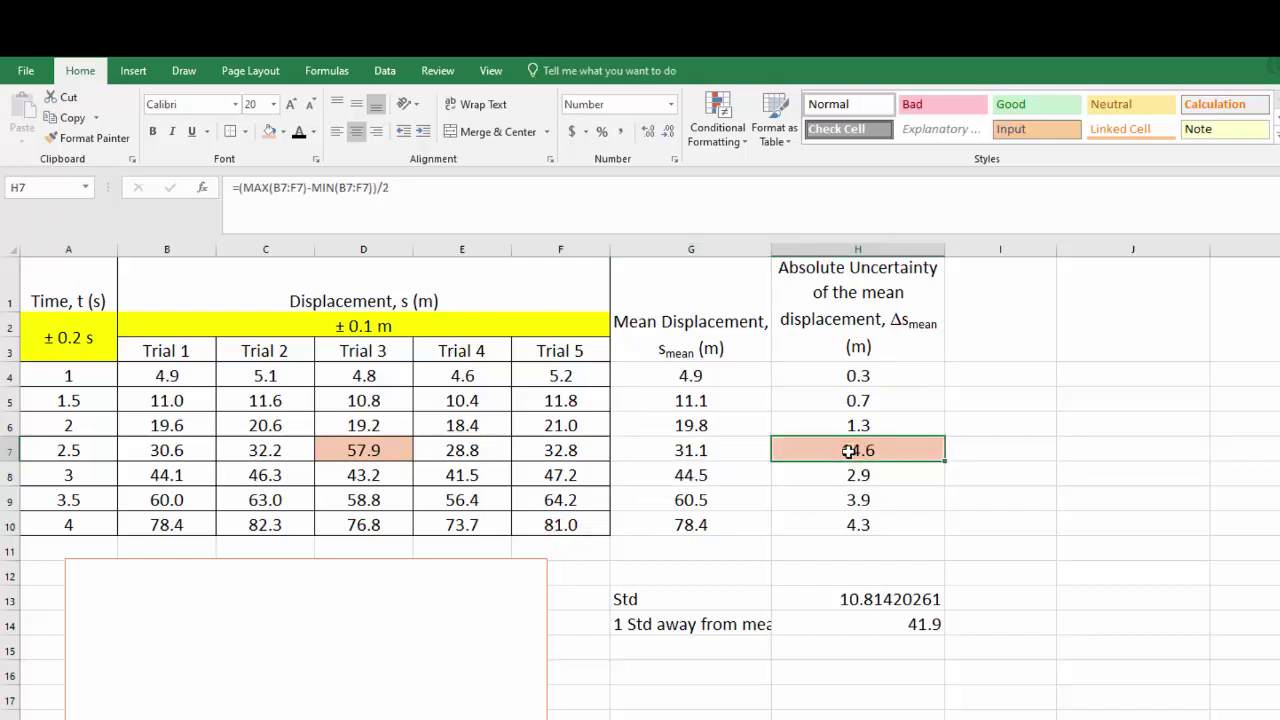
Set H7 to No Fill and change its MAX range to B7:C7,E7:F7.
click(283, 131)
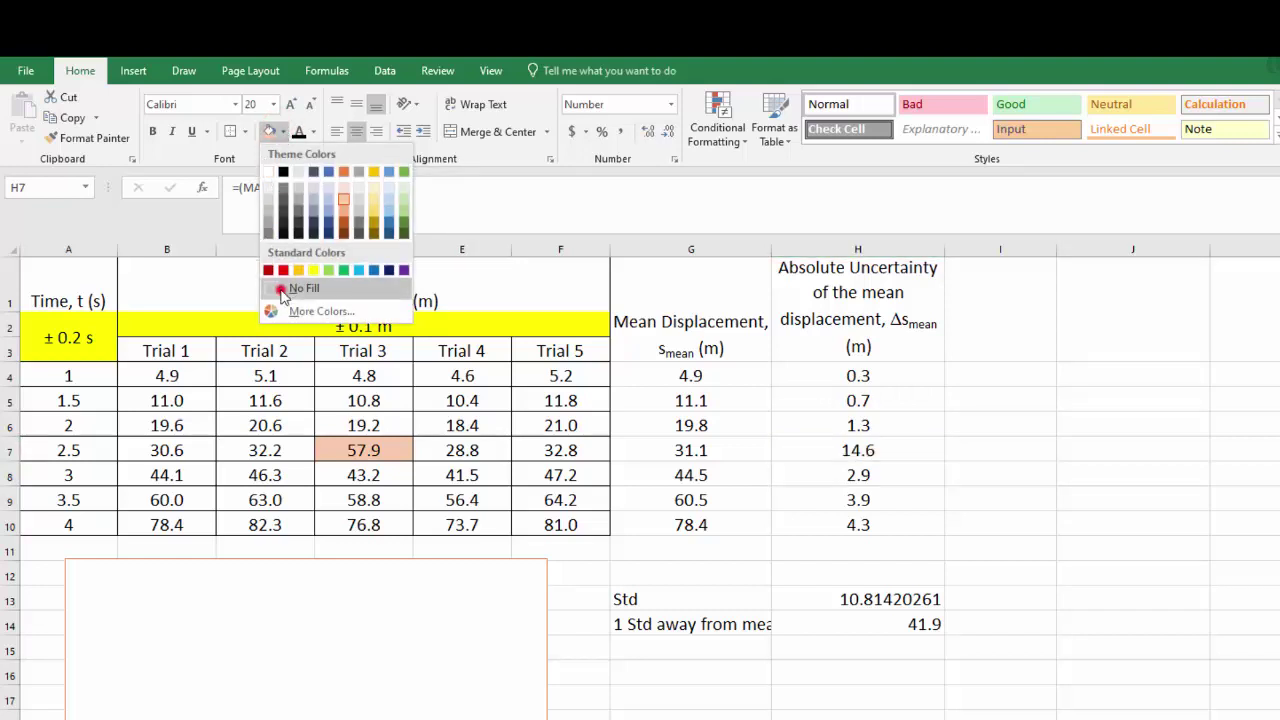
click(282, 289)
double_click(923, 451)
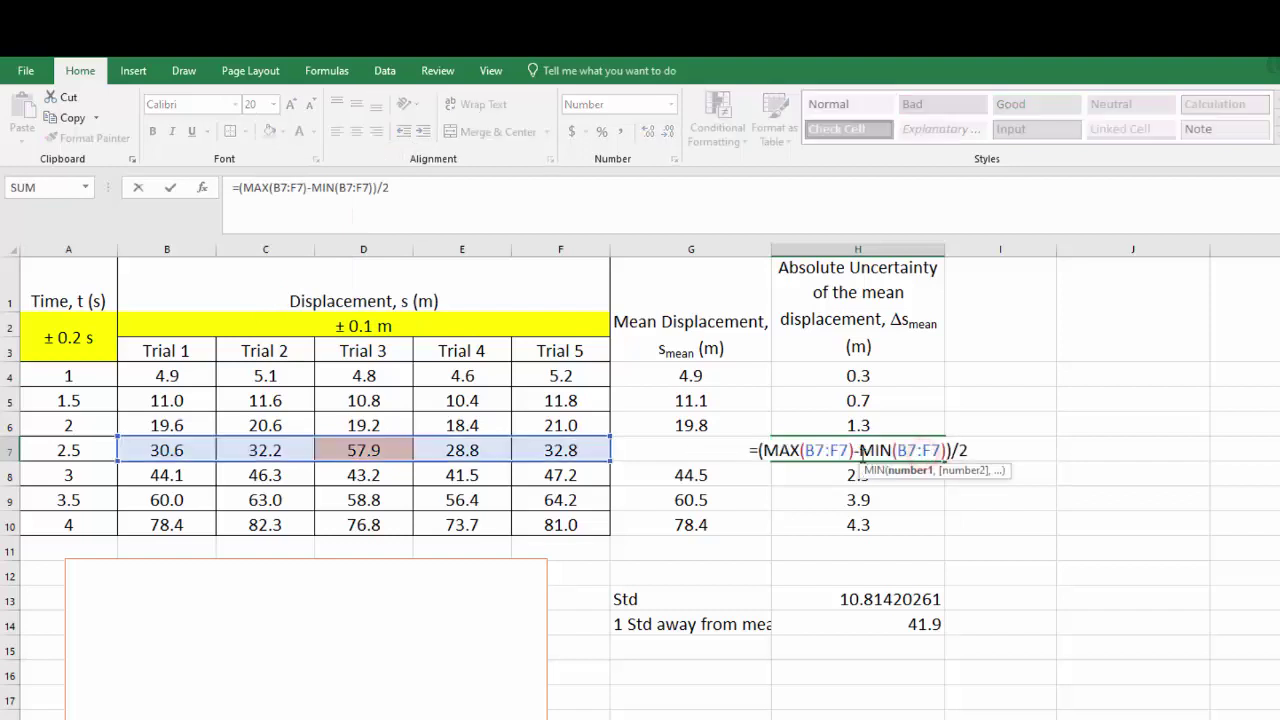
drag(848, 450, 810, 452)
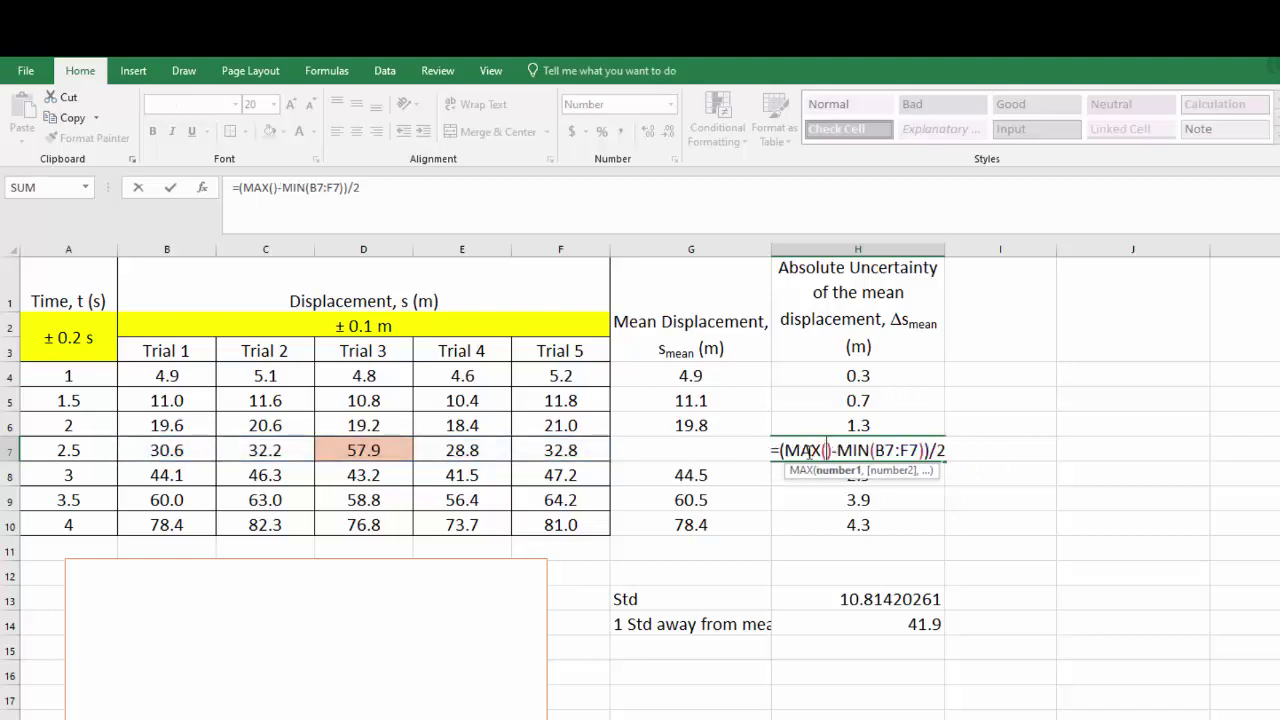
drag(196, 448, 256, 450)
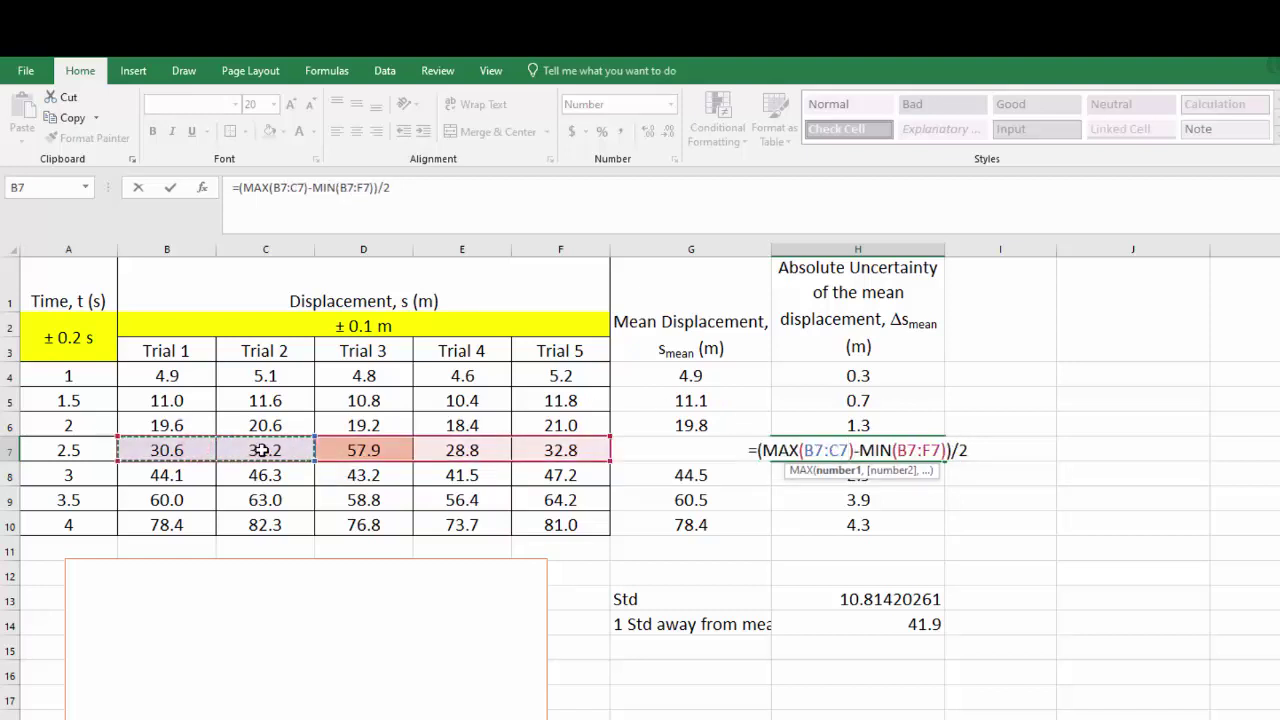
text(,)
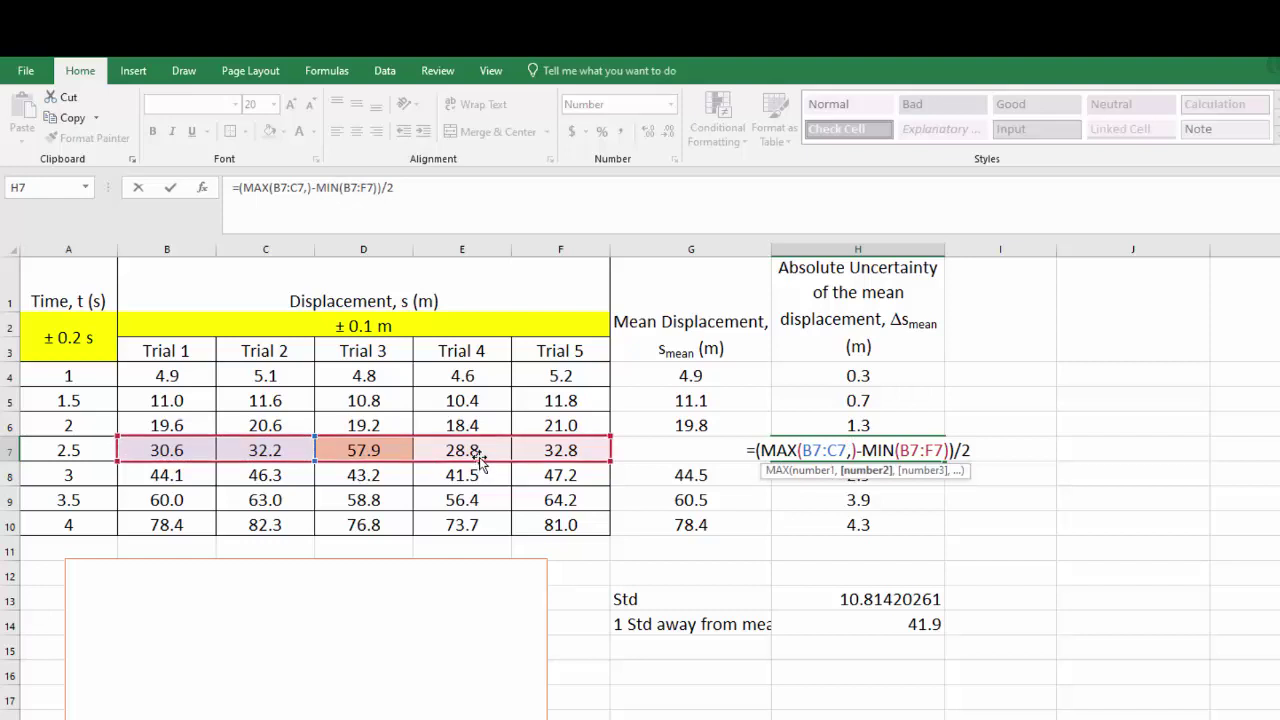
drag(474, 451, 586, 449)
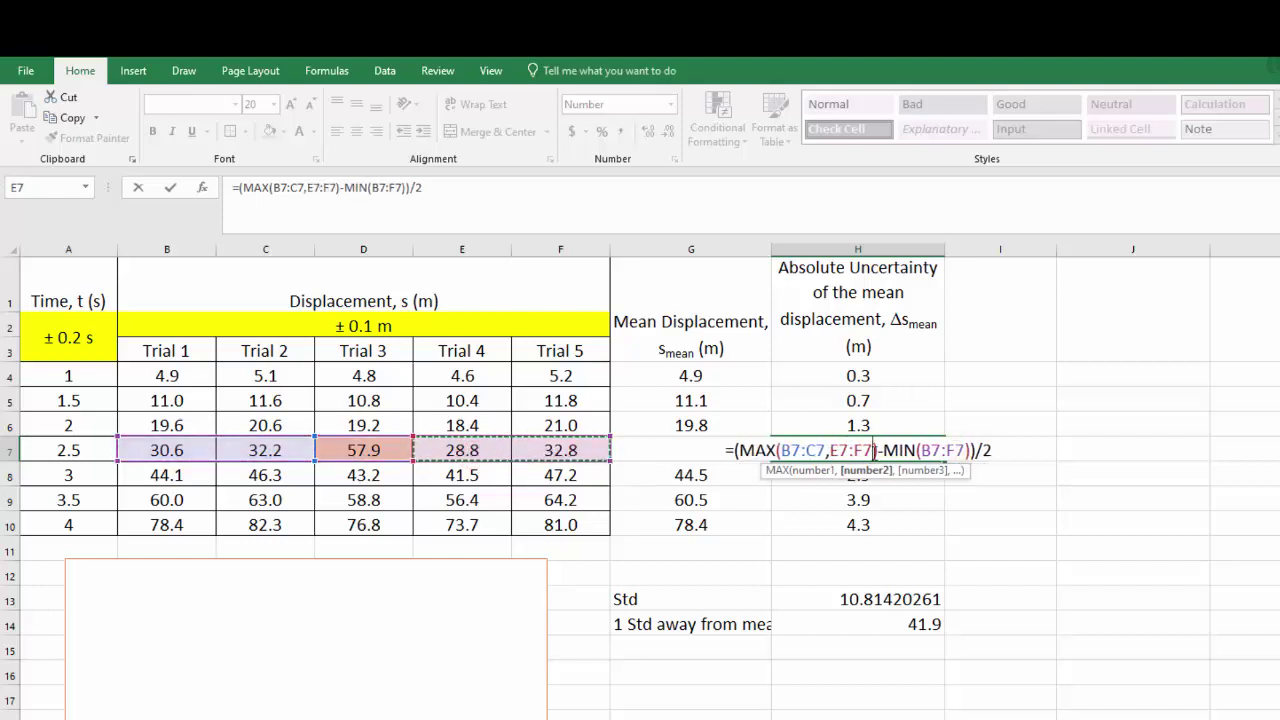
Change the MIN range to B7:C7,E7:F7 so the 2.5 s uncertainty becomes 2.0.
click(921, 450)
drag(921, 450, 970, 450)
key(BackSpace)
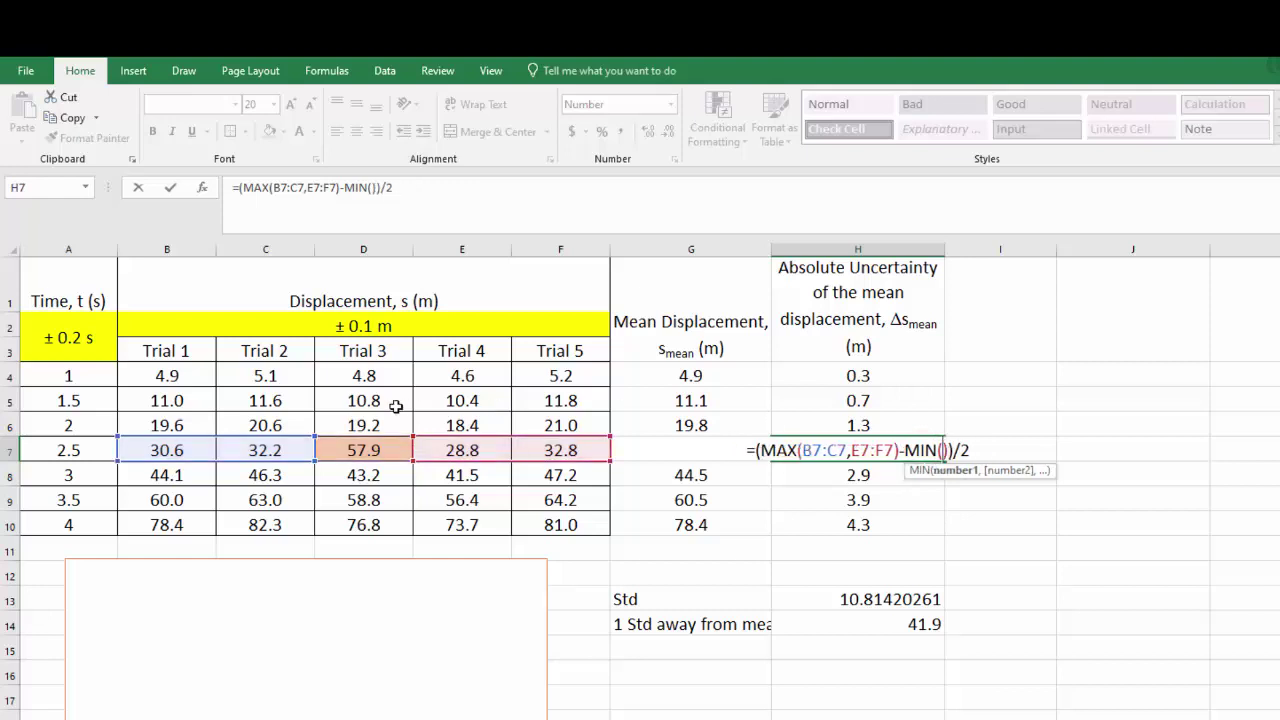
drag(158, 450, 262, 452)
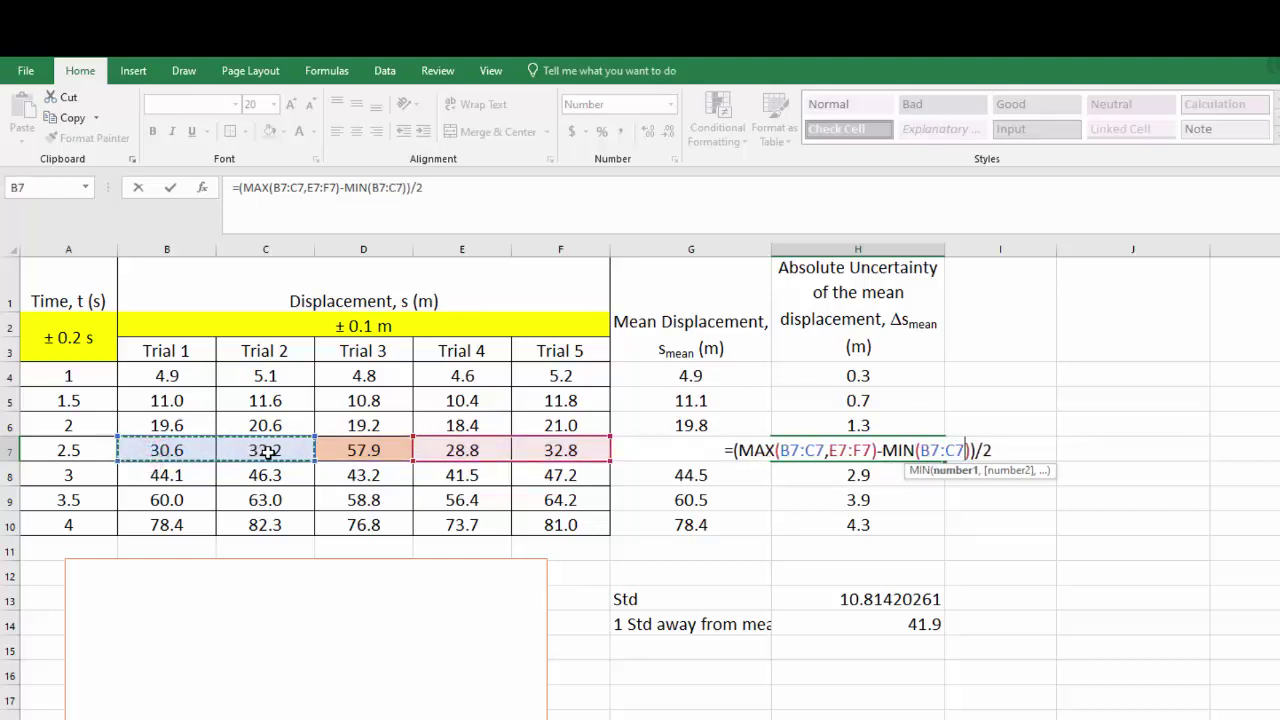
text(,)
click(456, 450)
drag(511, 450, 586, 445)
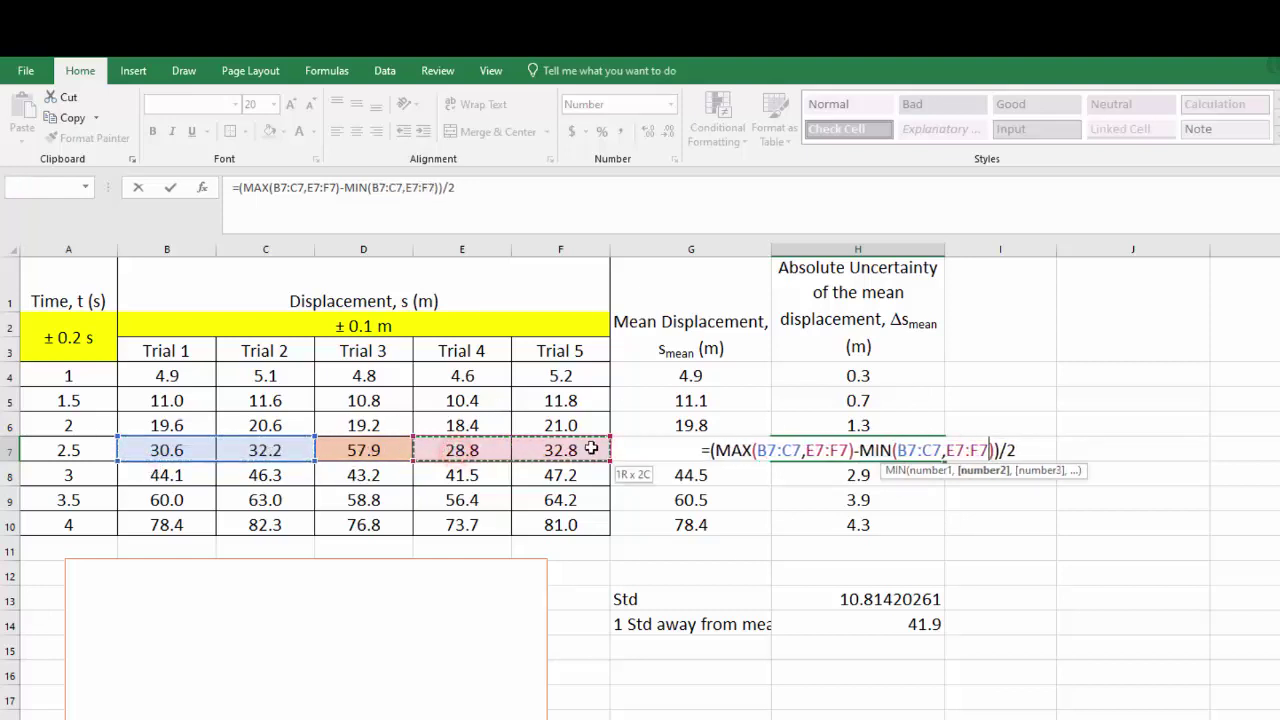
key(Return)
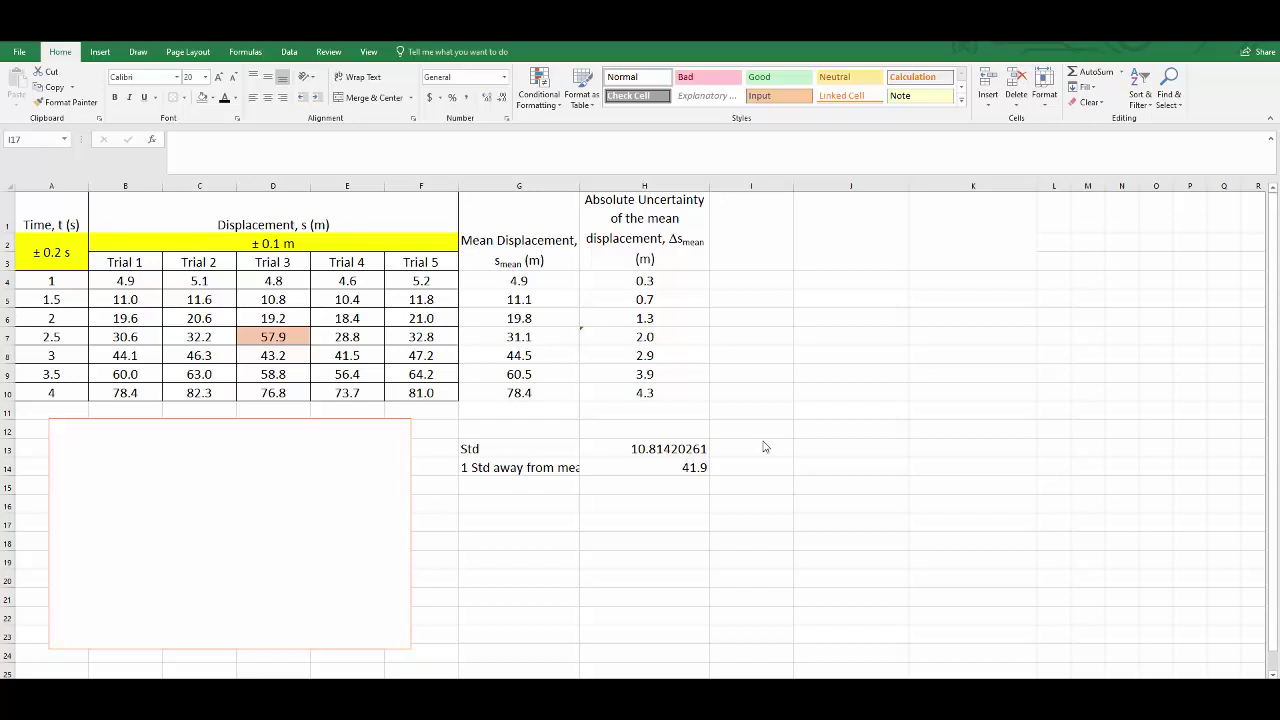
click(675, 280)
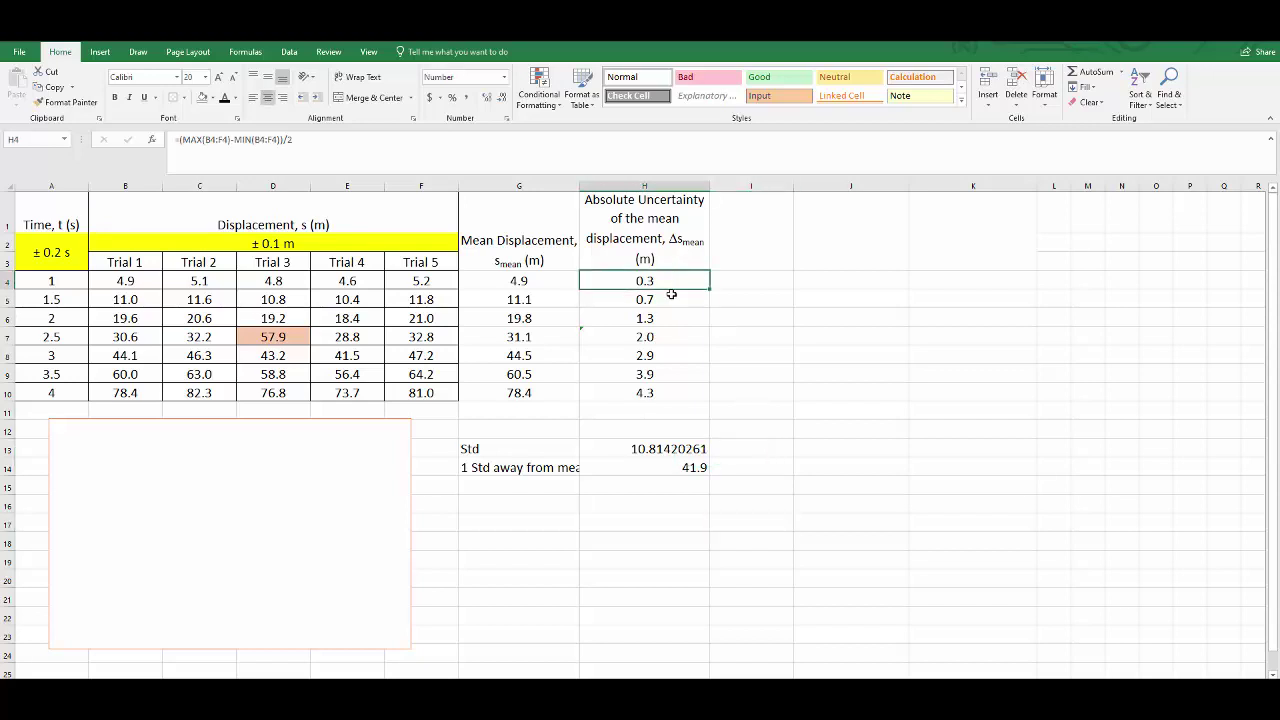
click(671, 298)
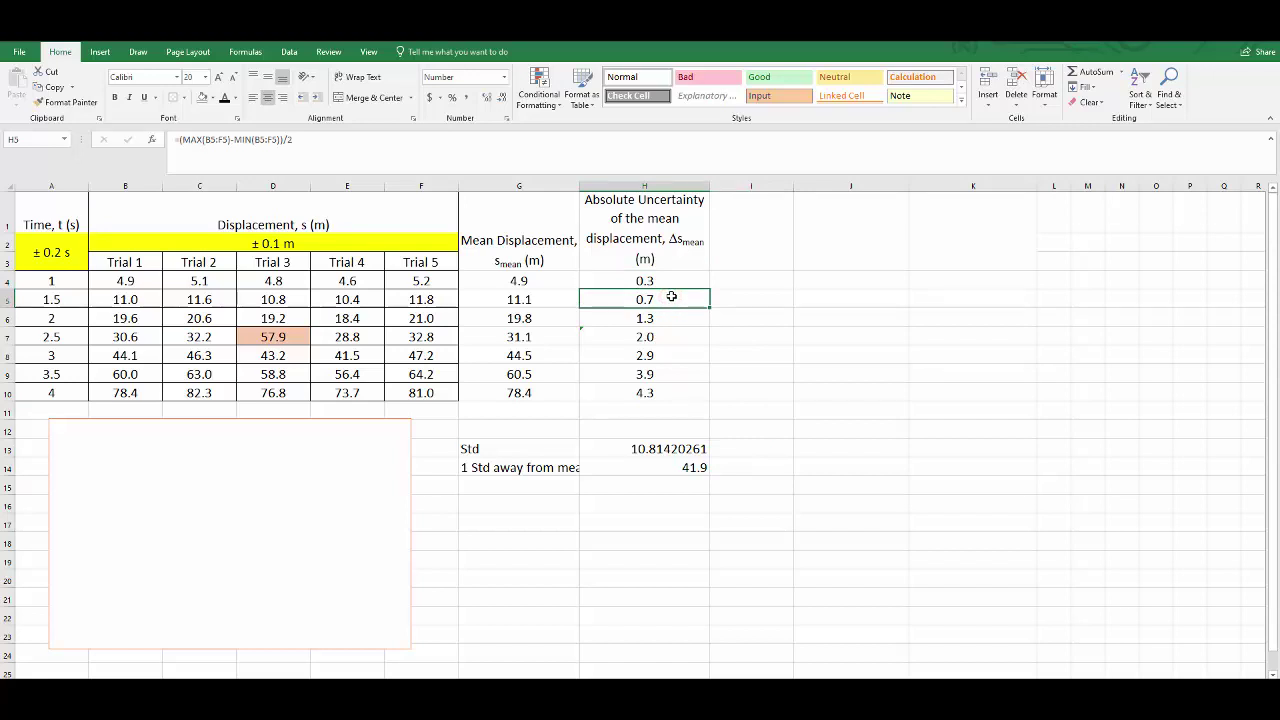
Round the uncertainties in H6:H10 to whole numbers with Decrease Decimal.
drag(670, 318, 676, 392)
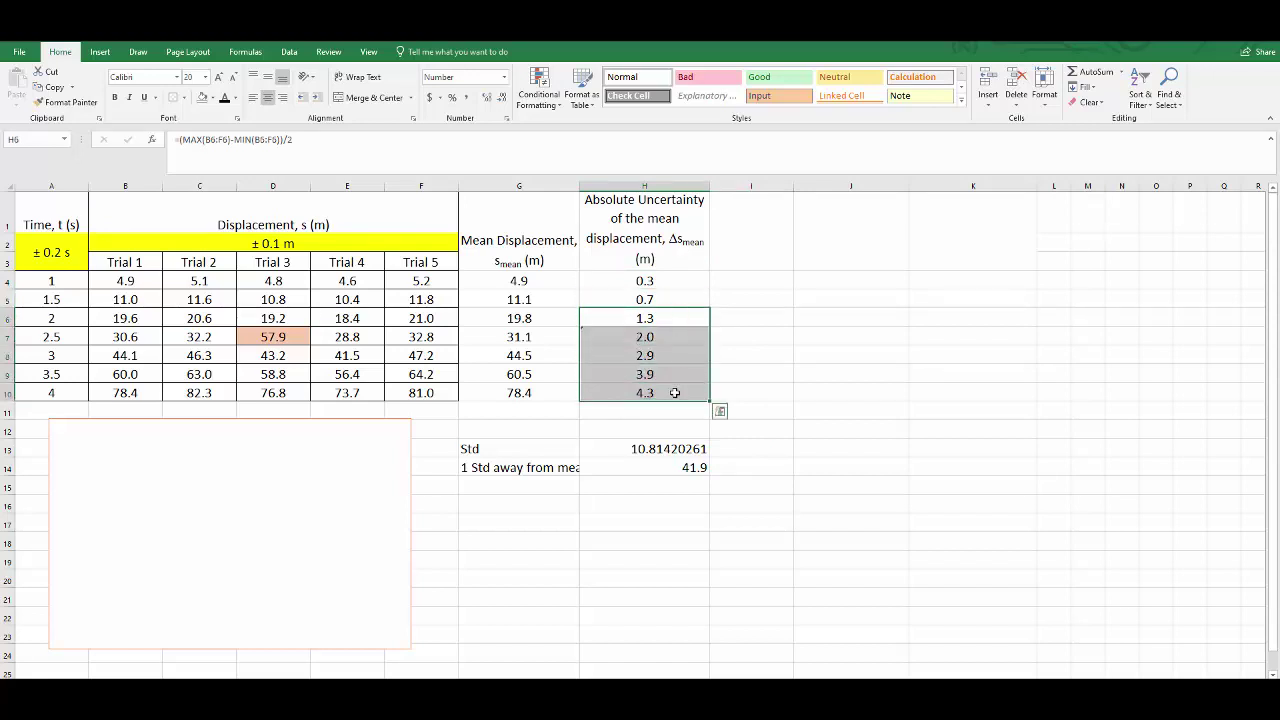
click(503, 99)
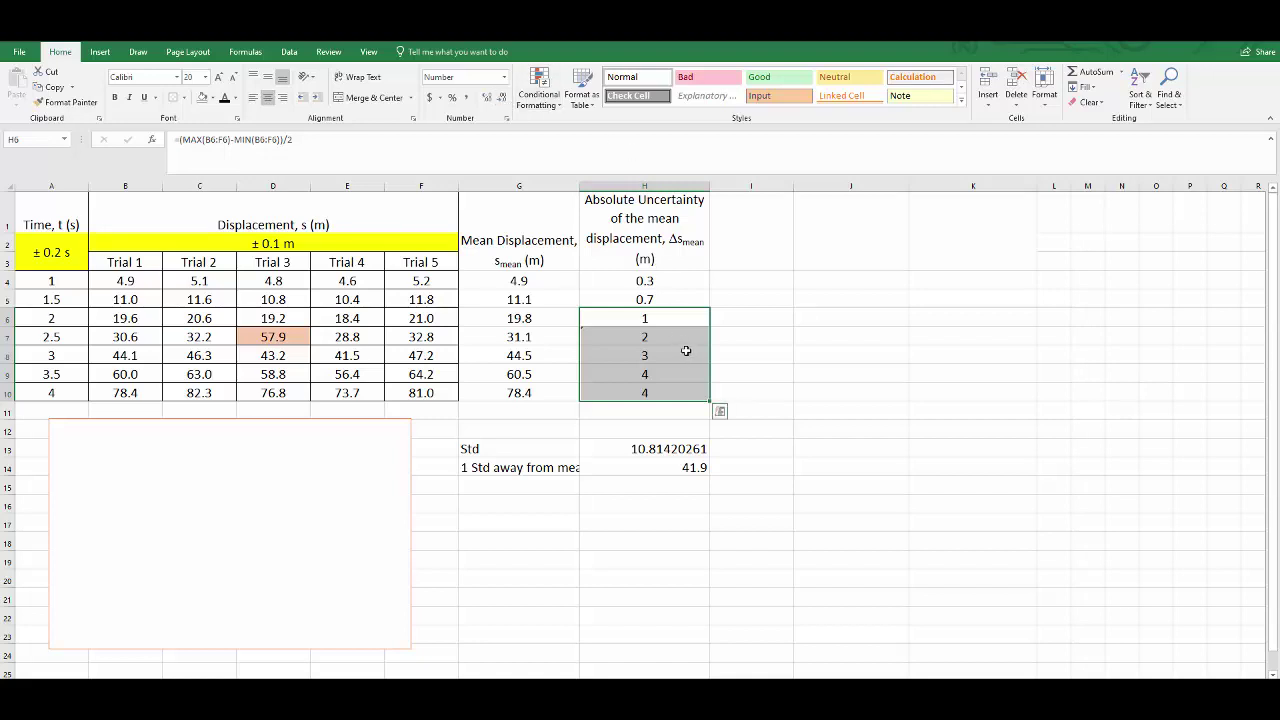
click(688, 412)
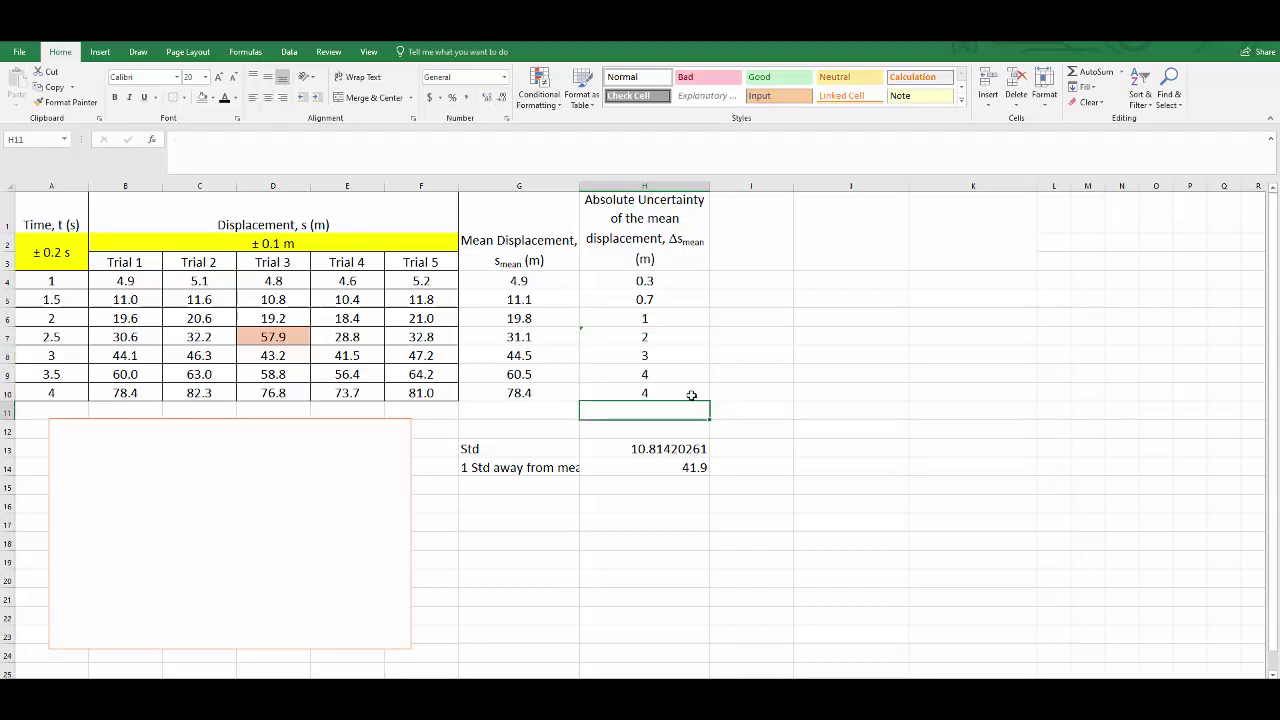
Increase H10's decimals so the 4 s uncertainty reads 4.31200000.
click(670, 388)
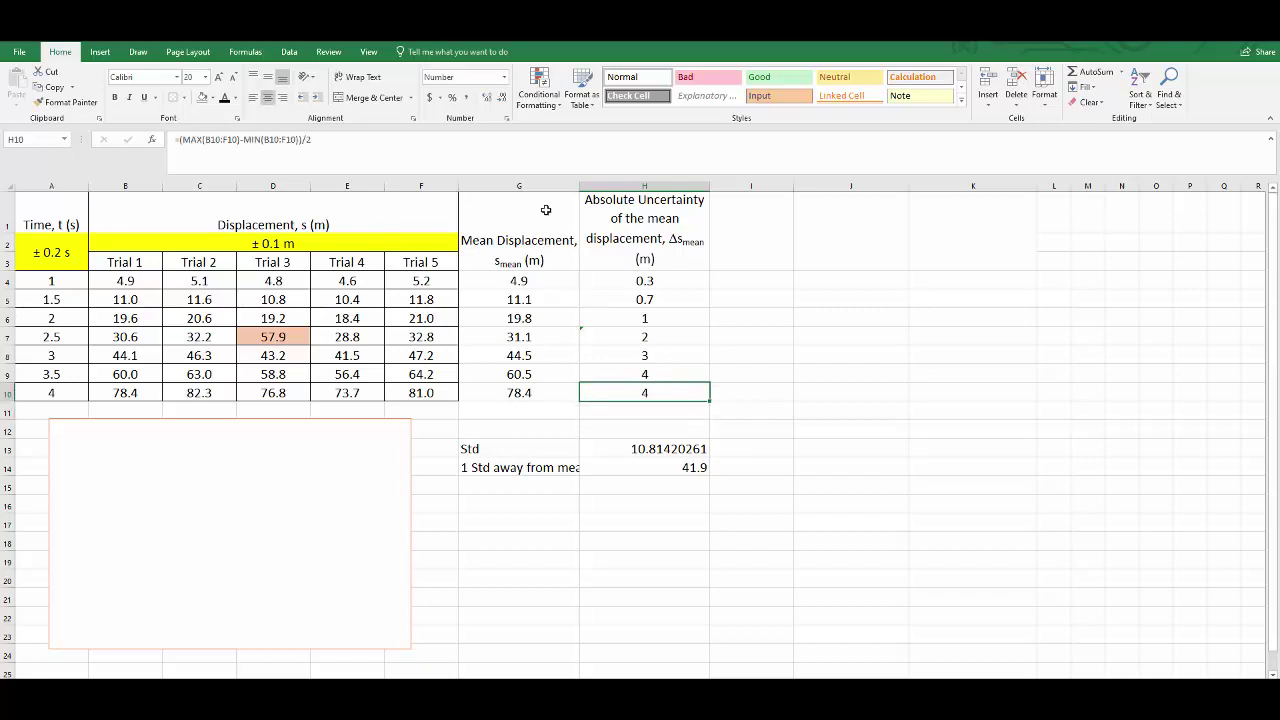
click(488, 99)
click(488, 99)
click(488, 99)
click(488, 99)
click(488, 99)
click(488, 99)
click(488, 99)
click(488, 99)
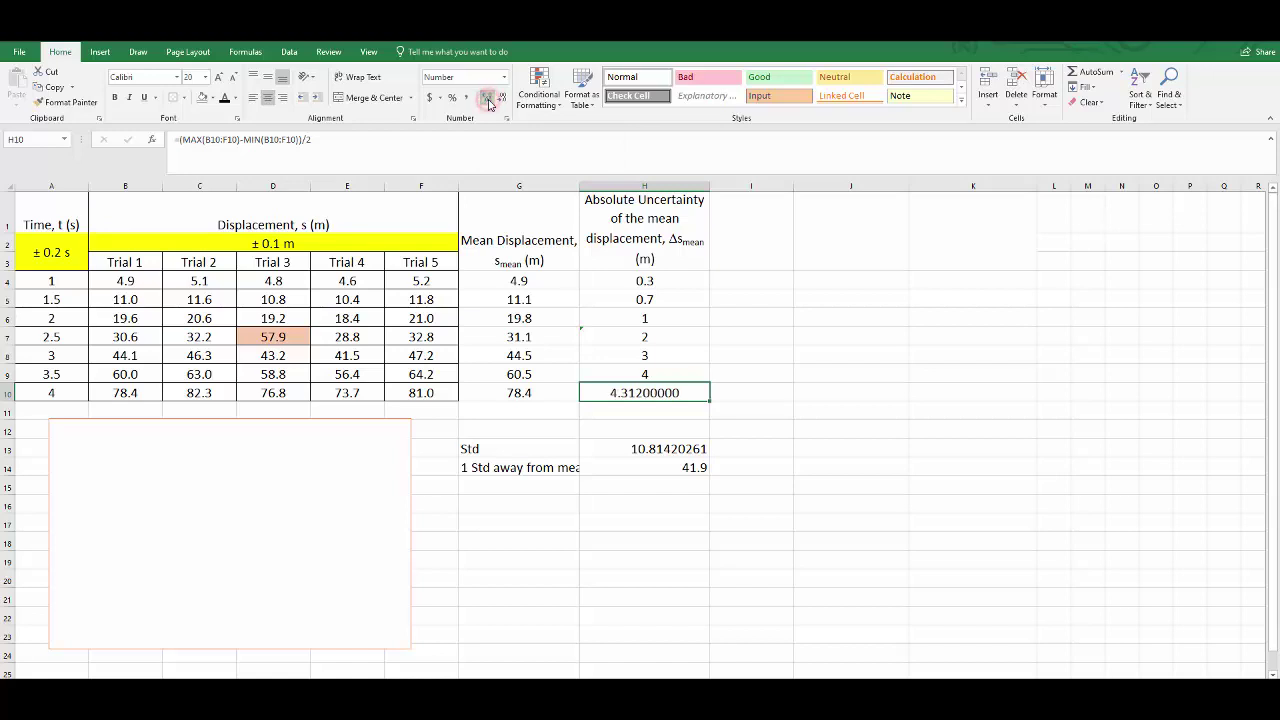